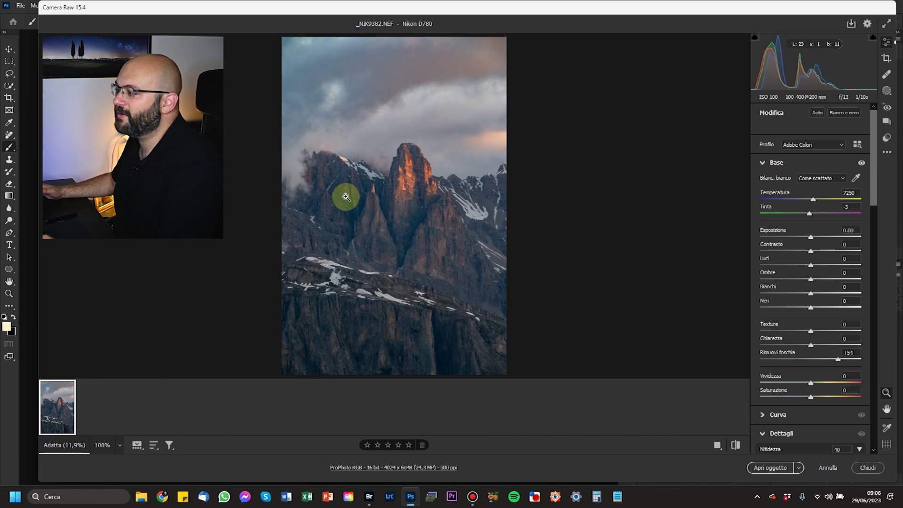
- Examine the rock faces, the sunlit peak and the sky of the mountain photo at close zoom, ending with the whole image in view
{"action": "left_click", "coordinate": [419, 221]}
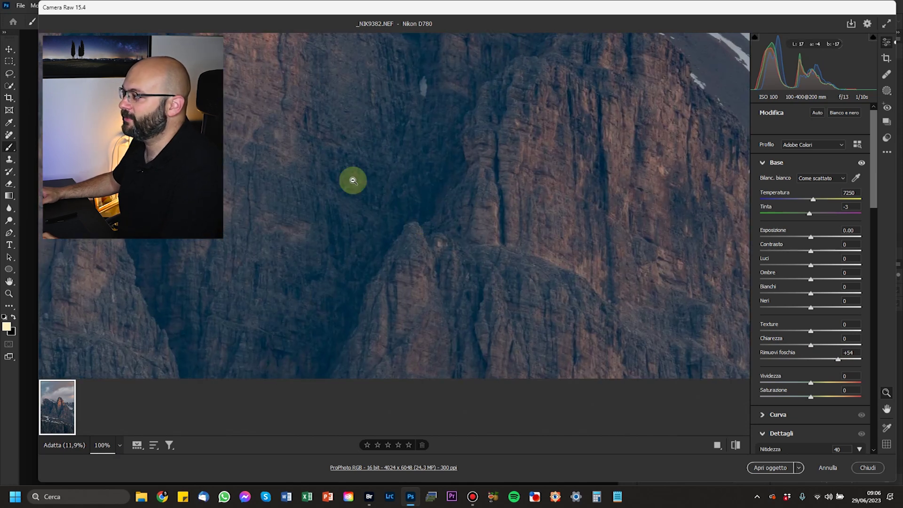
{"action": "left_click", "coordinate": [434, 229], "text": "alt"}
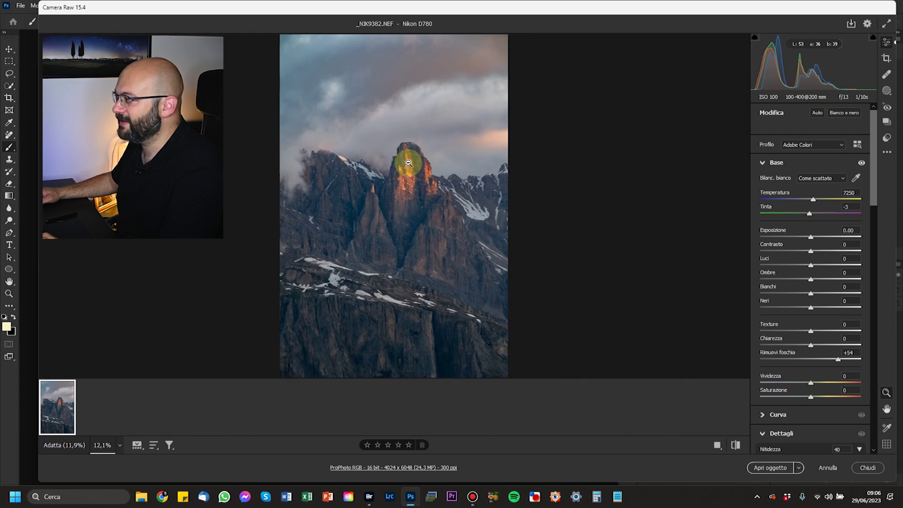
{"action": "left_click_drag", "start_coordinate": [408, 163], "coordinate": [464, 167]}
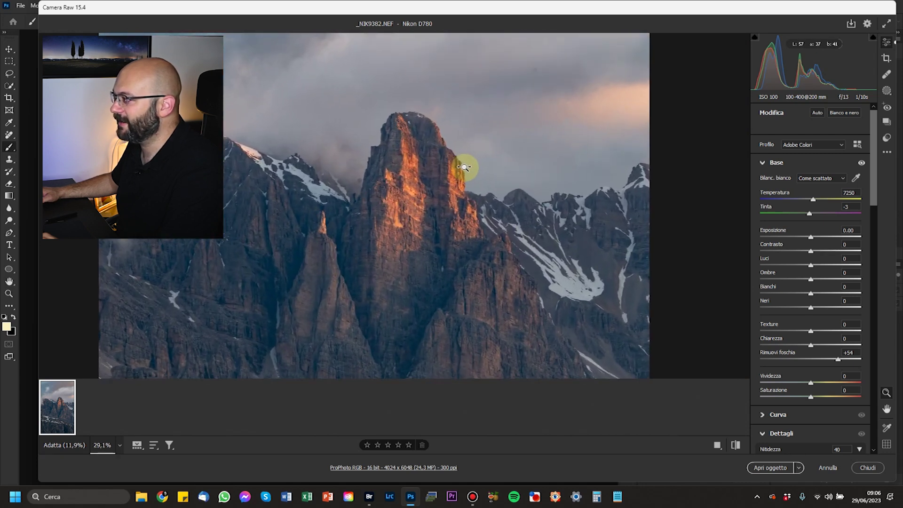
{"action": "key", "text": "h"}
{"action": "left_click_drag", "start_coordinate": [417, 151], "coordinate": [413, 289]}
{"action": "key", "text": "z"}
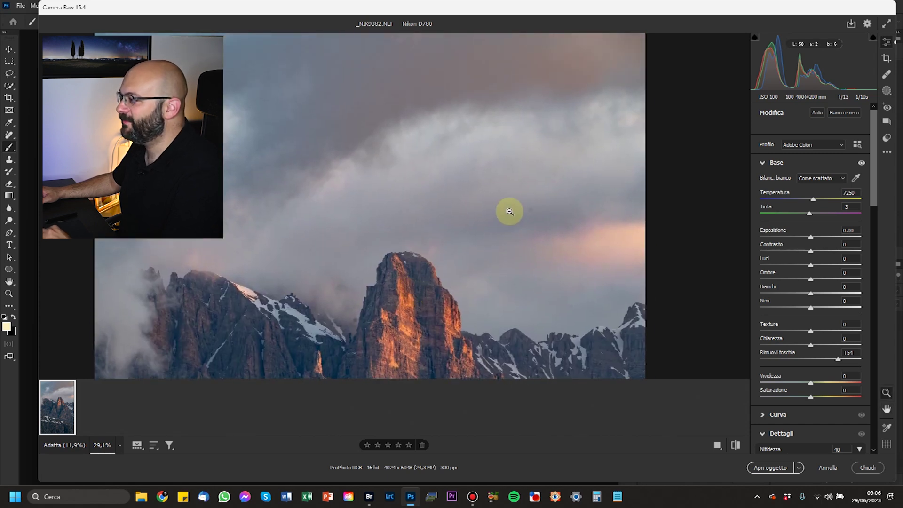
{"action": "left_click_drag", "start_coordinate": [330, 145], "coordinate": [414, 253]}
{"action": "key", "text": "h"}
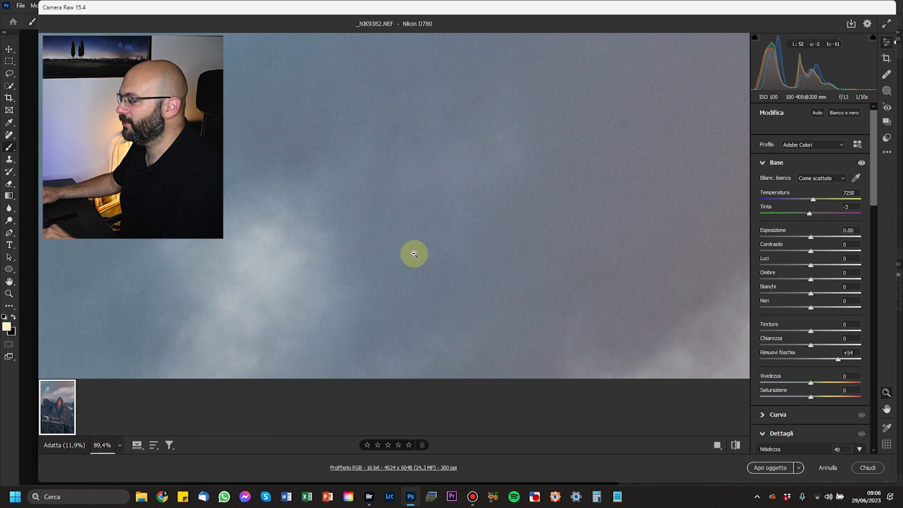
{"action": "key", "text": "ctrl+0"}
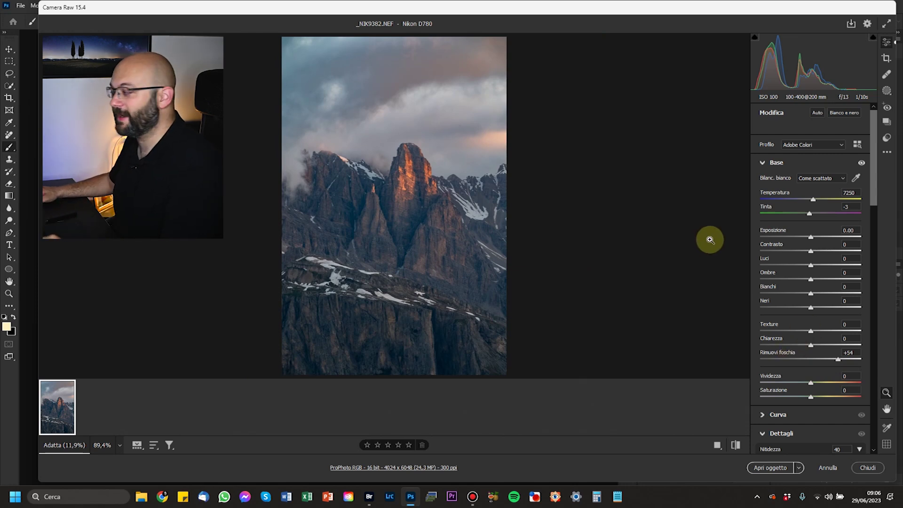
- Reset Rimuovi foschia to 0, try it at about -19, and return it to 0
{"action": "double_click", "coordinate": [779, 353]}
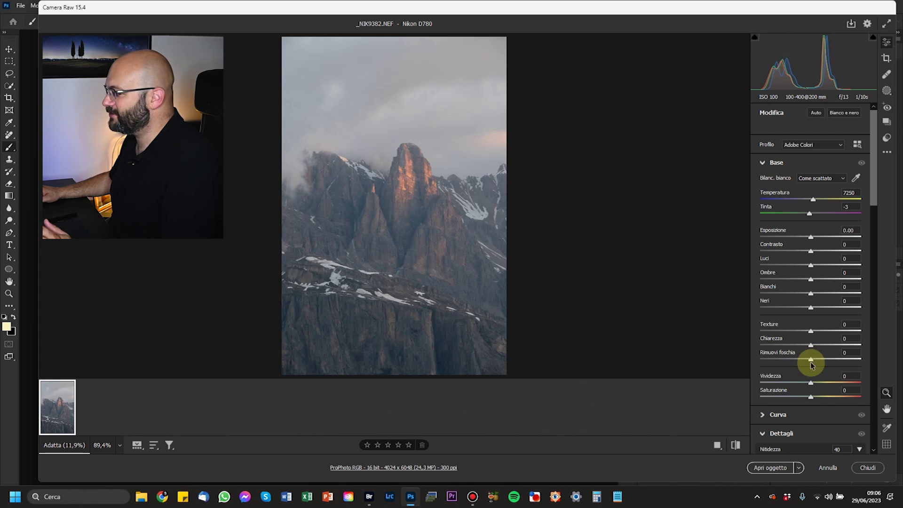
{"action": "mouse_move", "coordinate": [814, 363]}
{"action": "left_mouse_down"}
{"action": "mouse_move", "coordinate": [823, 359]}
{"action": "mouse_move", "coordinate": [804, 360]}
{"action": "left_mouse_up"}
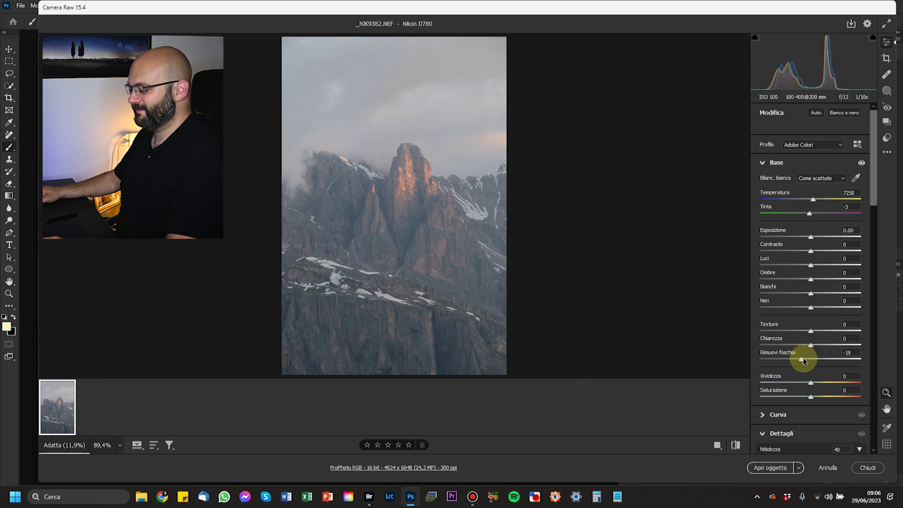
{"action": "double_click", "coordinate": [803, 360]}
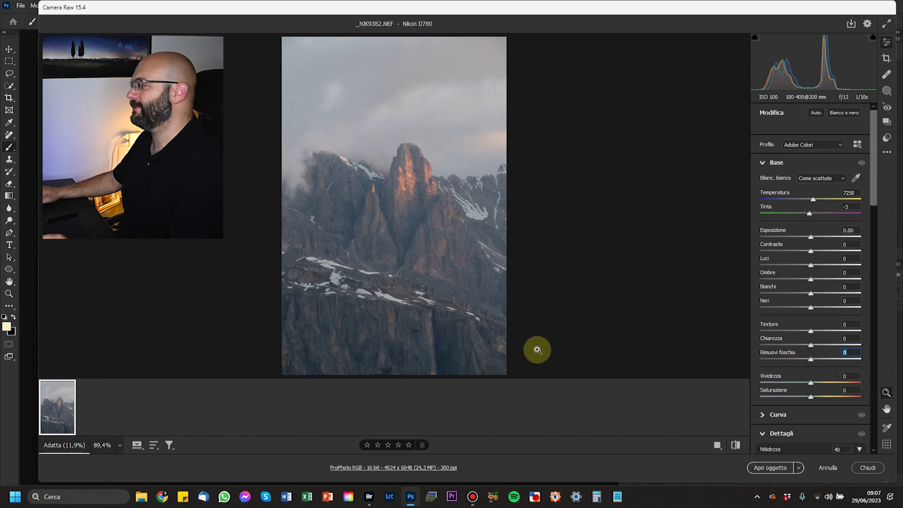
- Change the camera profile to Adobe Standard and review the Ottica lens correction settings
{"action": "left_click", "coordinate": [824, 147]}
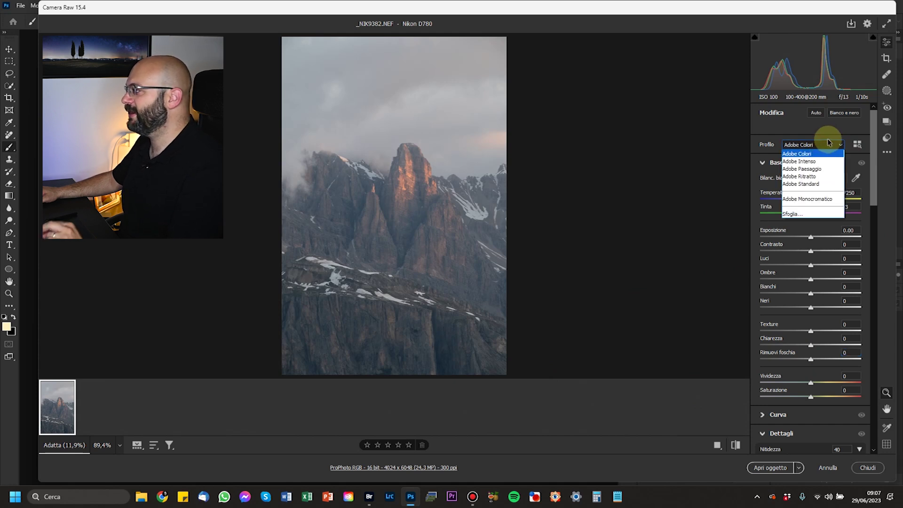
{"action": "left_click", "coordinate": [827, 182]}
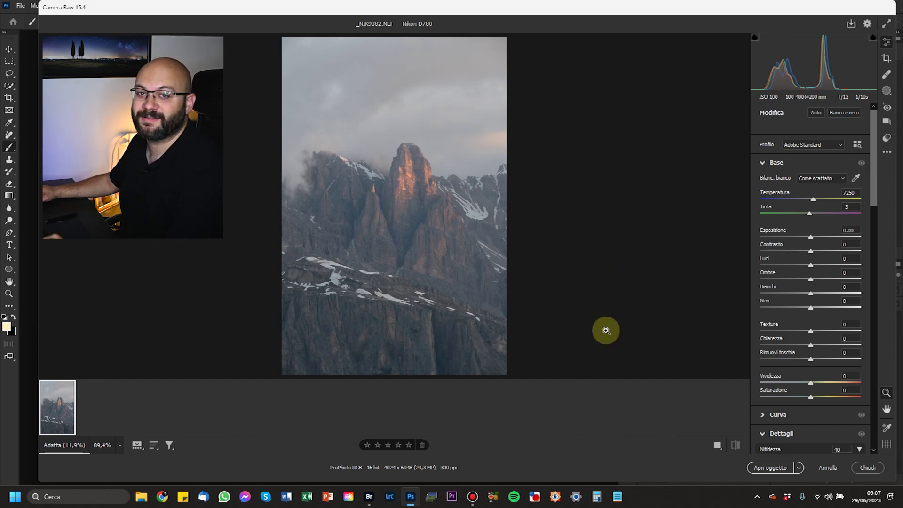
{"action": "left_click_drag", "start_coordinate": [875, 160], "coordinate": [881, 328]}
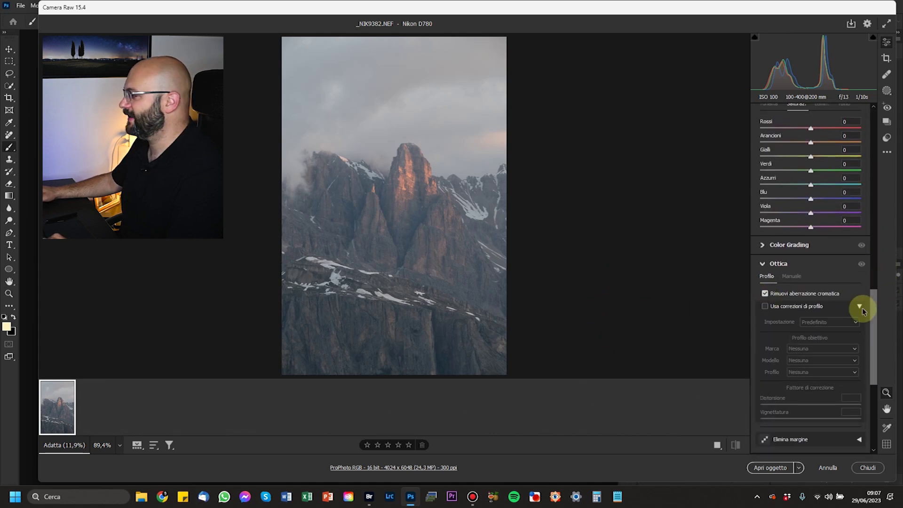
{"action": "left_click_drag", "start_coordinate": [871, 316], "coordinate": [873, 125]}
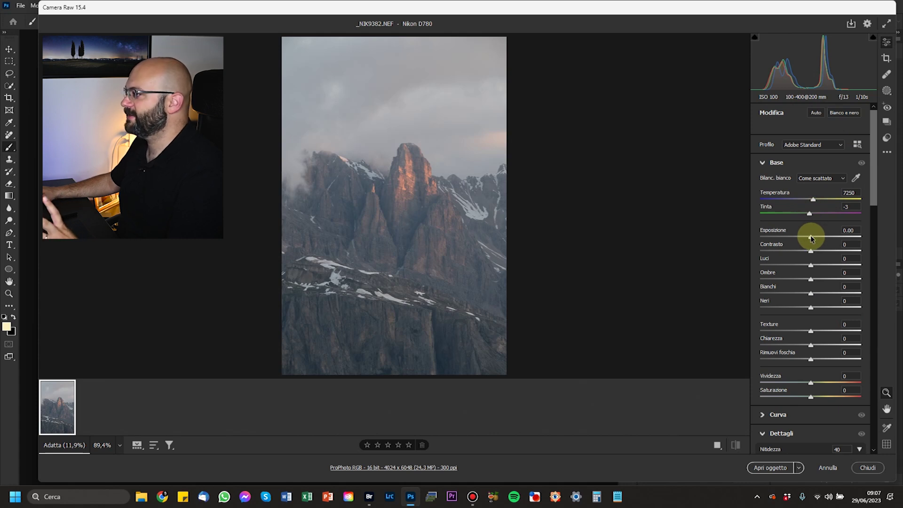
- Try Esposizione at -0.25, reset it to 0.00, and raise Contrasto to +11
{"action": "mouse_move", "coordinate": [812, 240]}
{"action": "left_mouse_down"}
{"action": "mouse_move", "coordinate": [820, 238]}
{"action": "mouse_move", "coordinate": [810, 241]}
{"action": "left_mouse_up"}
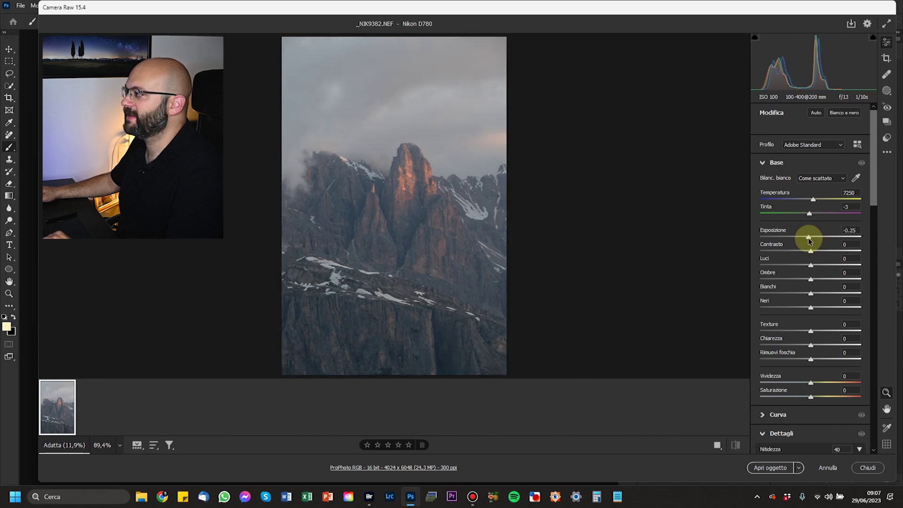
{"action": "double_click", "coordinate": [809, 238]}
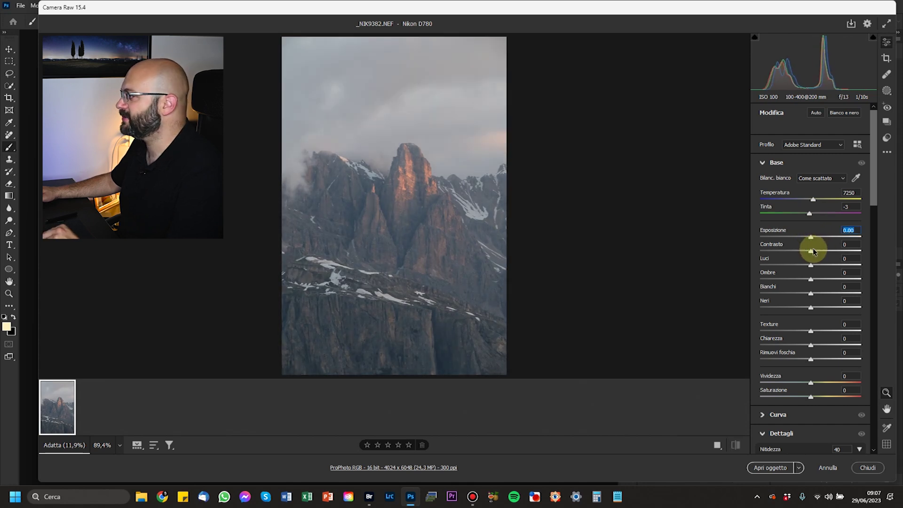
{"action": "left_click_drag", "start_coordinate": [812, 253], "coordinate": [817, 253]}
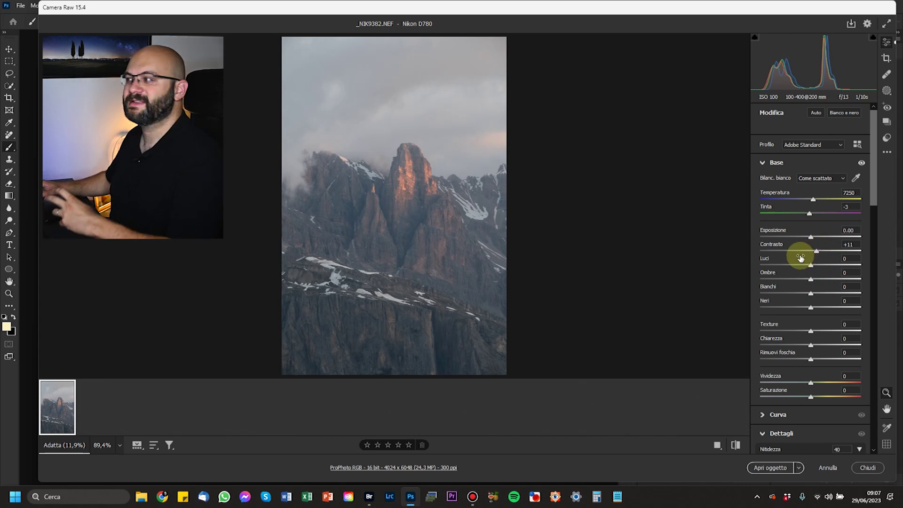
- Try Luci at +7 and reset it to 0
{"action": "mouse_move", "coordinate": [801, 257]}
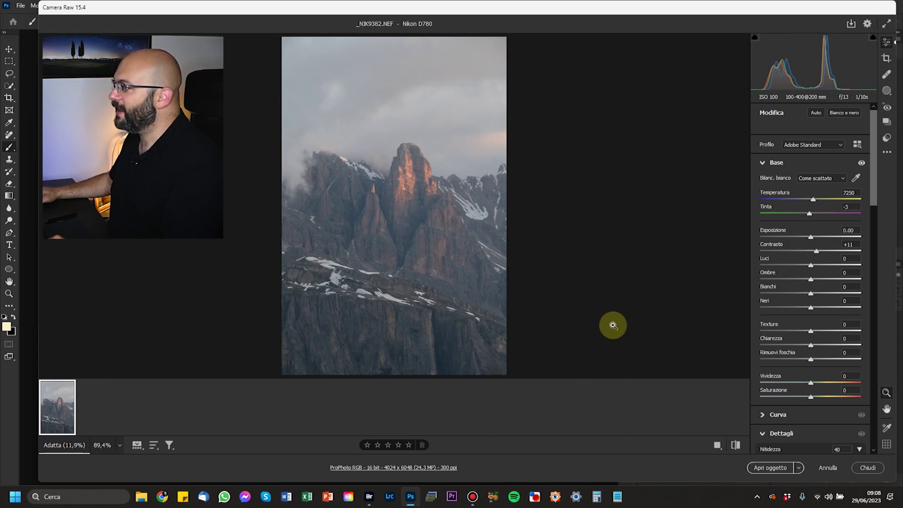
{"action": "left_click_drag", "start_coordinate": [808, 264], "coordinate": [813, 266]}
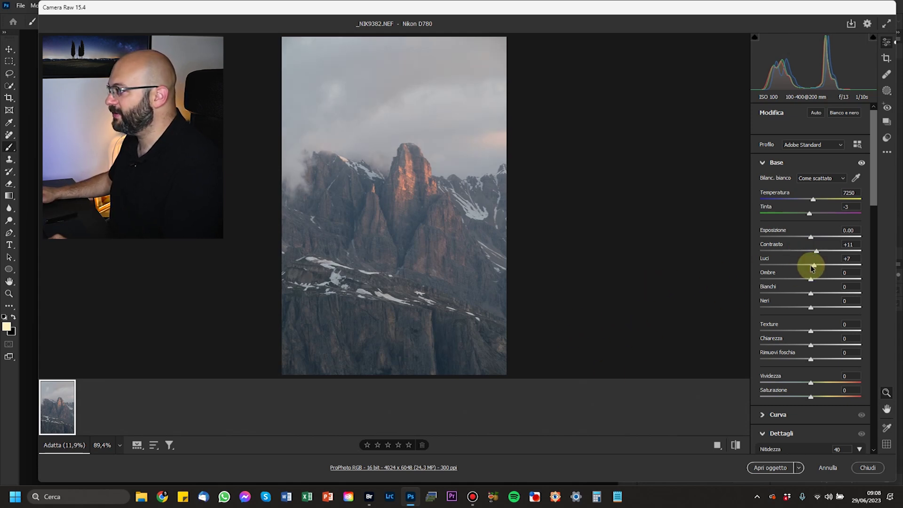
{"action": "double_click", "coordinate": [814, 267]}
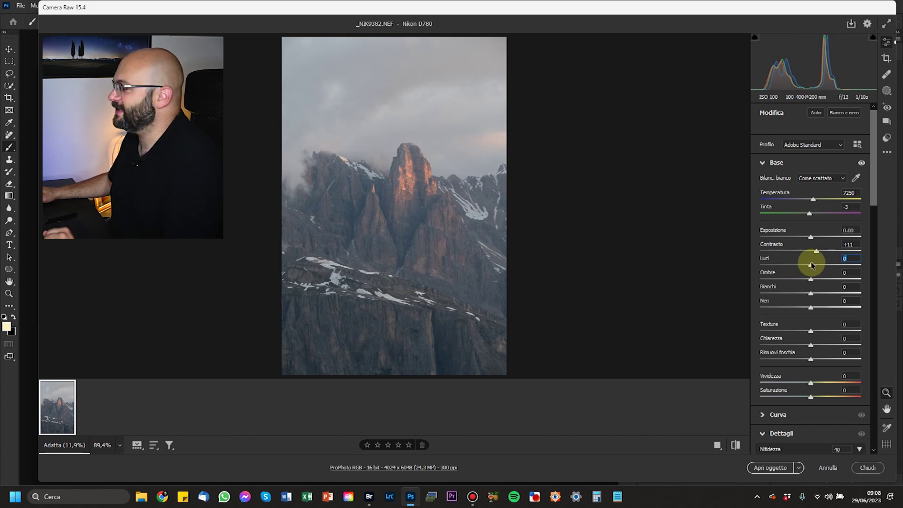
- Try Ombre at about +77, -26 and -100, and return it to 0
{"action": "left_click_drag", "start_coordinate": [811, 278], "coordinate": [831, 280]}
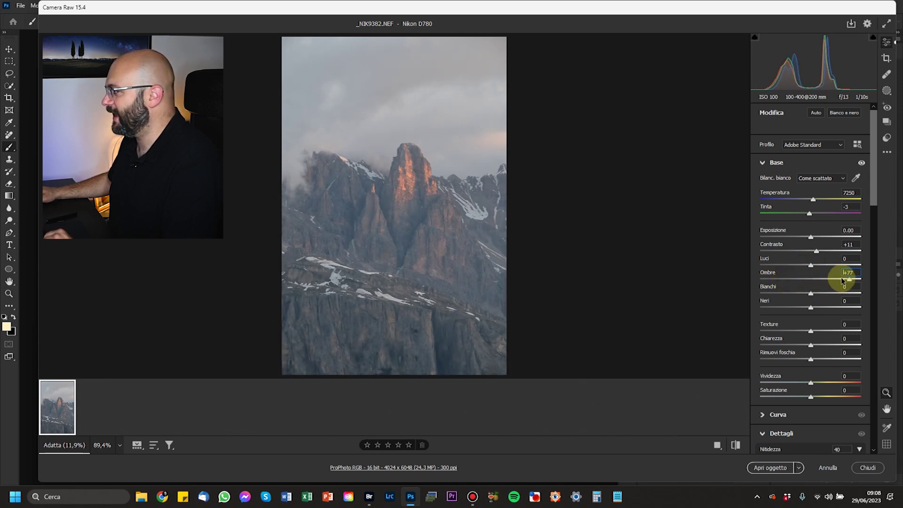
{"action": "key", "text": "shift+Down"}
{"action": "key", "text": "Down"}
{"action": "key", "text": "Down"}
{"action": "key", "text": "Down"}
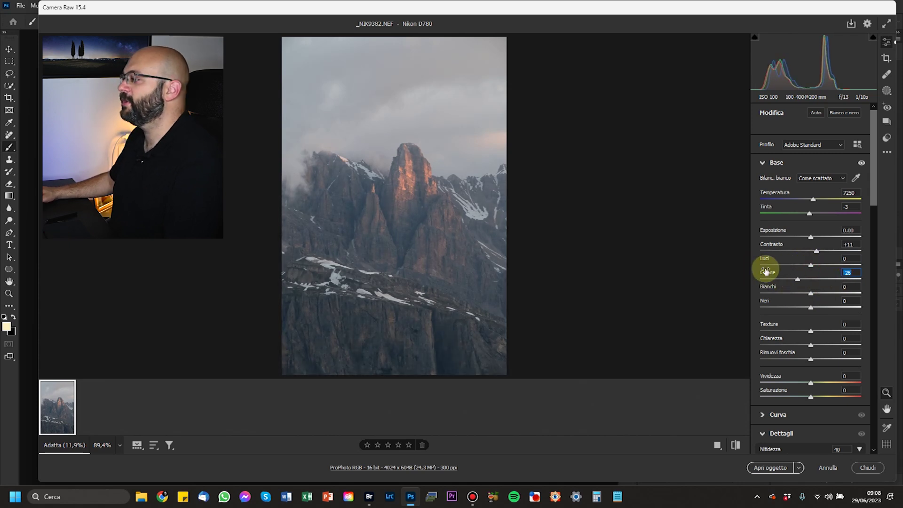
{"action": "type", "text": "-100"}
{"action": "key", "text": "Return"}
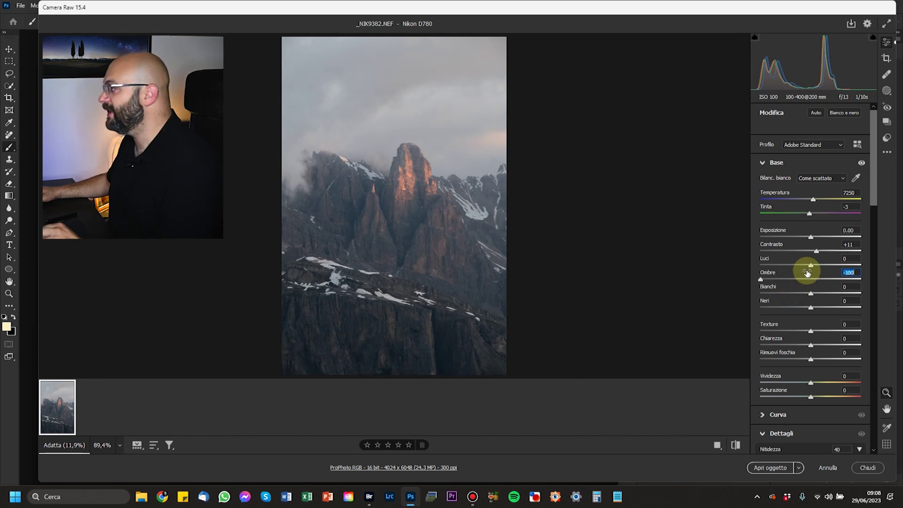
{"action": "type", "text": "0"}
{"action": "key", "text": "Return"}
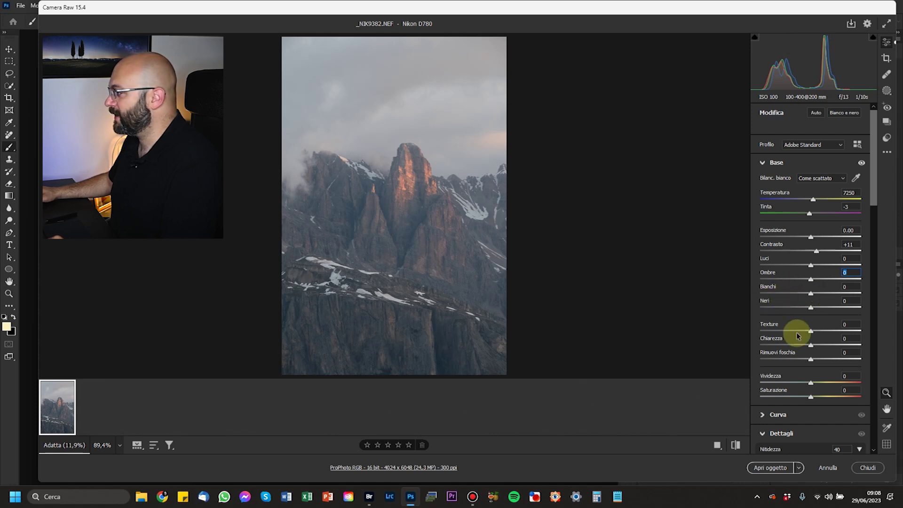
- Set the sharpening Mascheratura in Dettagli to 52
{"action": "left_click_drag", "start_coordinate": [877, 172], "coordinate": [875, 182]}
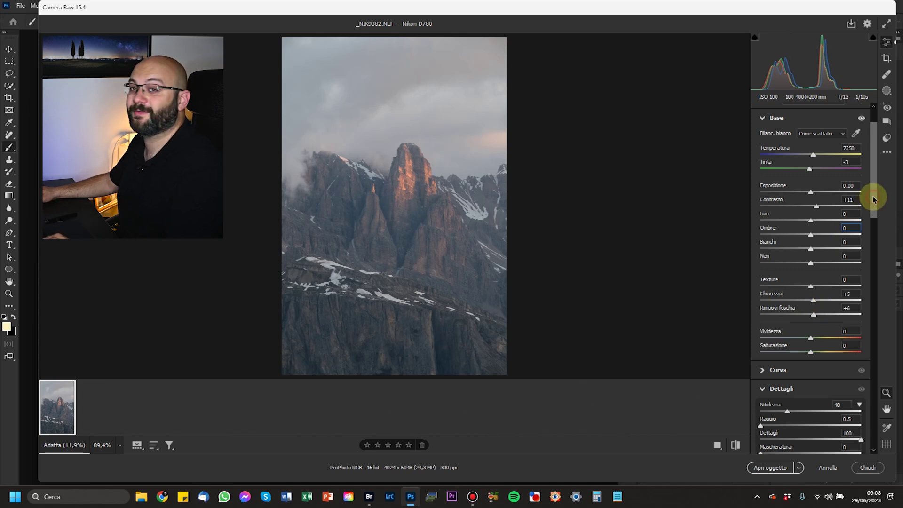
{"action": "left_click_drag", "start_coordinate": [876, 200], "coordinate": [862, 245]}
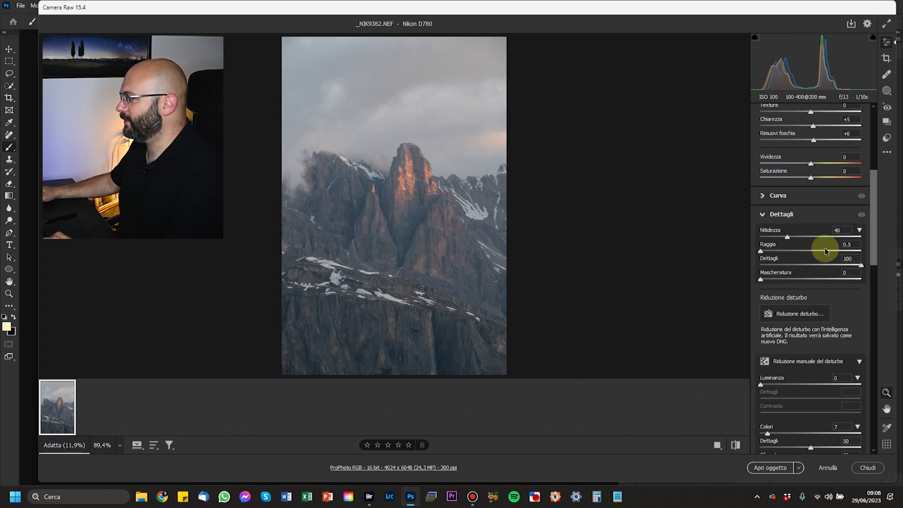
{"action": "left_click_drag", "start_coordinate": [770, 280], "coordinate": [813, 281]}
- In Calibrazione, try Blu primario Saturazione at about +68, reset it to 0, and set Rosso primario Saturazione to +8
{"action": "left_click_drag", "start_coordinate": [877, 213], "coordinate": [892, 394]}
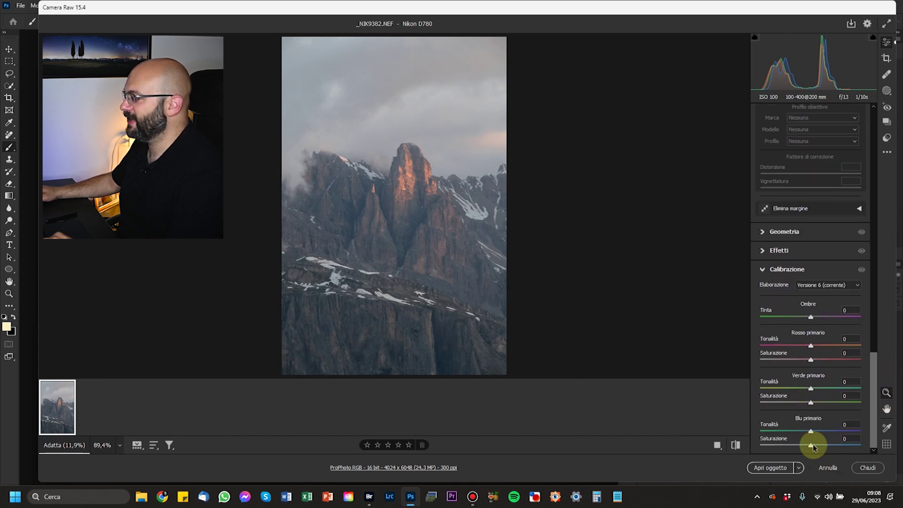
{"action": "left_click_drag", "start_coordinate": [811, 447], "coordinate": [840, 450]}
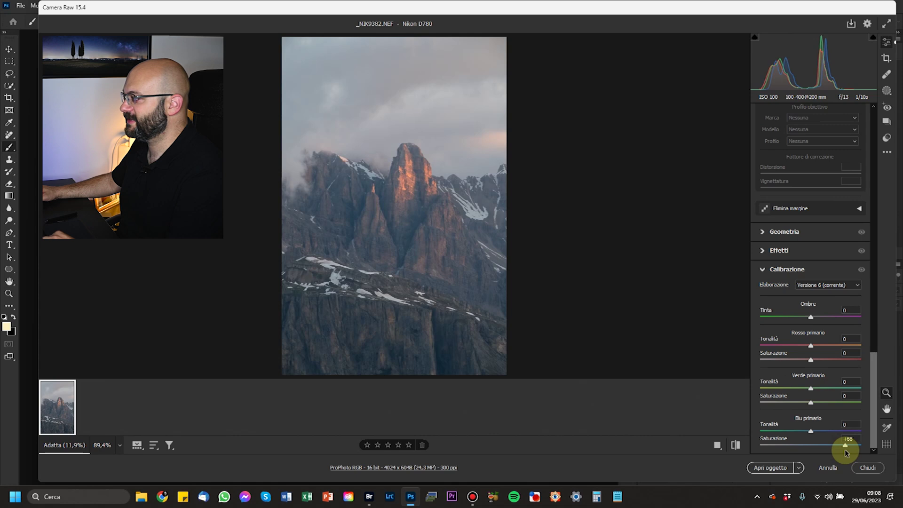
{"action": "double_click", "coordinate": [847, 449]}
{"action": "mouse_move", "coordinate": [811, 360]}
{"action": "left_mouse_down"}
{"action": "mouse_move", "coordinate": [838, 362]}
{"action": "mouse_move", "coordinate": [824, 369]}
{"action": "left_mouse_up"}
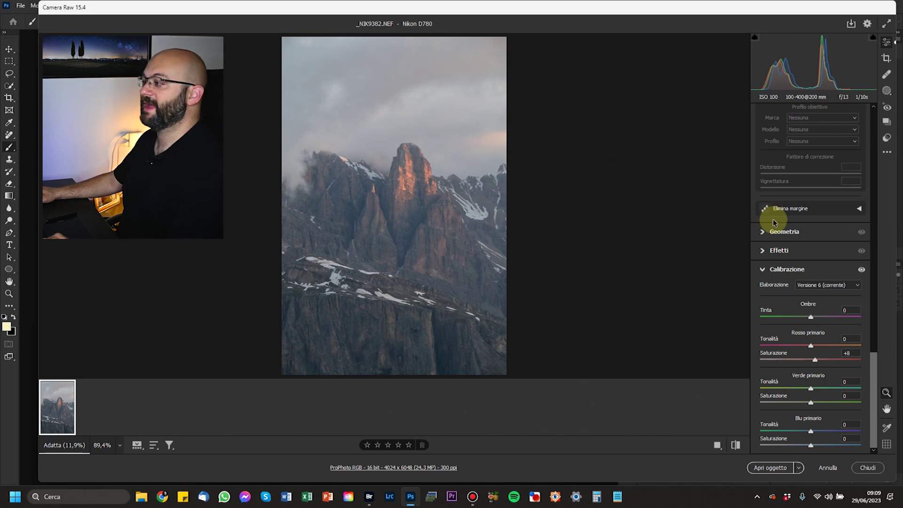
- Switch to the Correzione healing brush and turn on Visualizza imperfezioni
{"action": "scroll", "coordinate": [772, 225], "scroll_direction": "up", "scroll_amount": 10}
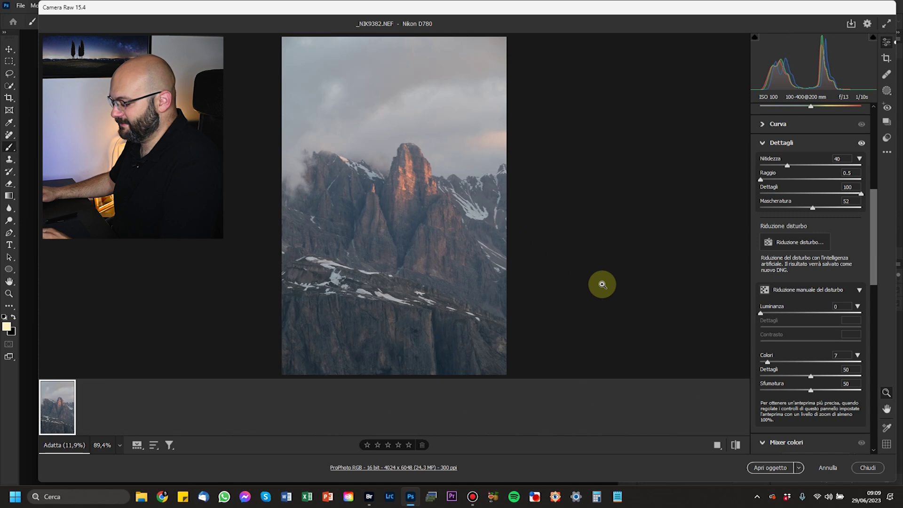
{"action": "scroll", "coordinate": [786, 243], "scroll_direction": "up", "scroll_amount": 5}
{"action": "scroll", "coordinate": [786, 243], "scroll_direction": "up", "scroll_amount": 2}
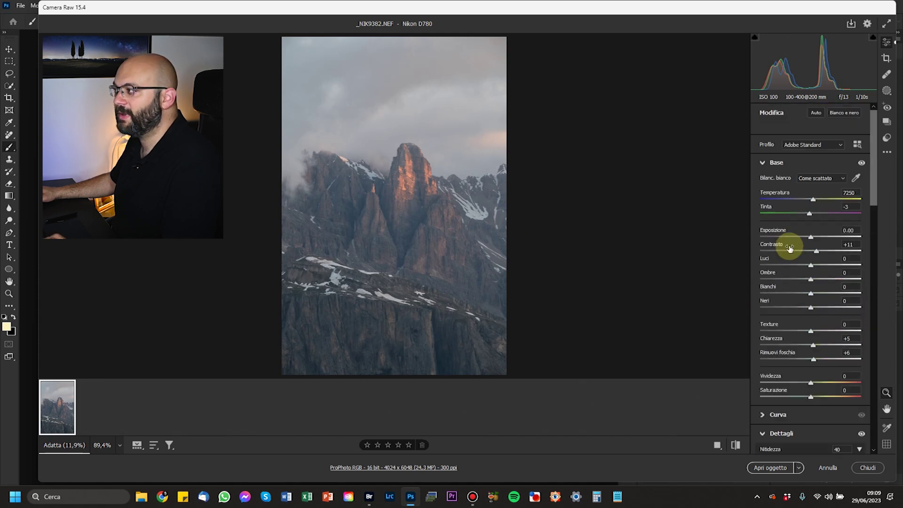
{"action": "left_click", "coordinate": [885, 76]}
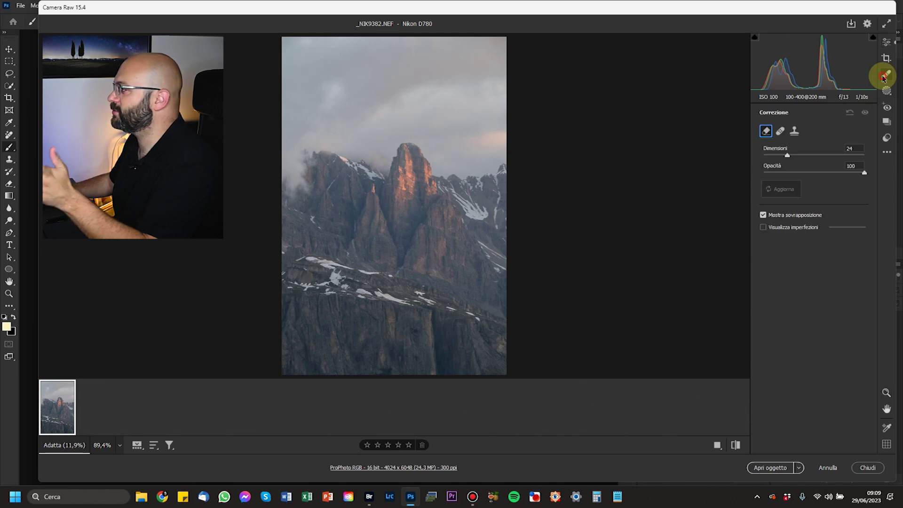
{"action": "left_click", "coordinate": [781, 132]}
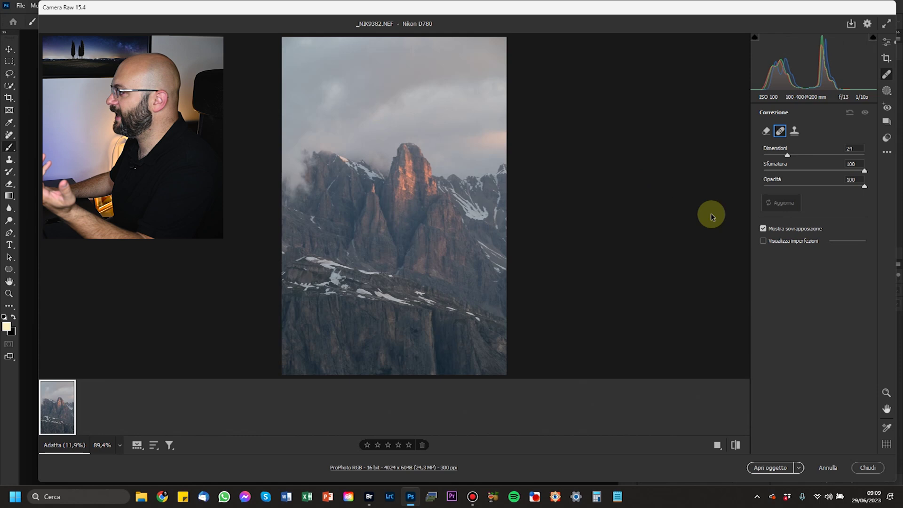
{"action": "left_click", "coordinate": [776, 240]}
- Reduce the healing brush size to 9 and heal the sky spots above the left ridge and right of the main peak
{"action": "key", "text": "bracketright"}
{"action": "key", "text": "bracketleft"}
{"action": "key", "text": "bracketleft"}
{"action": "key", "text": "bracketleft"}
{"action": "key", "text": "bracketleft"}
{"action": "key", "text": "bracketleft"}
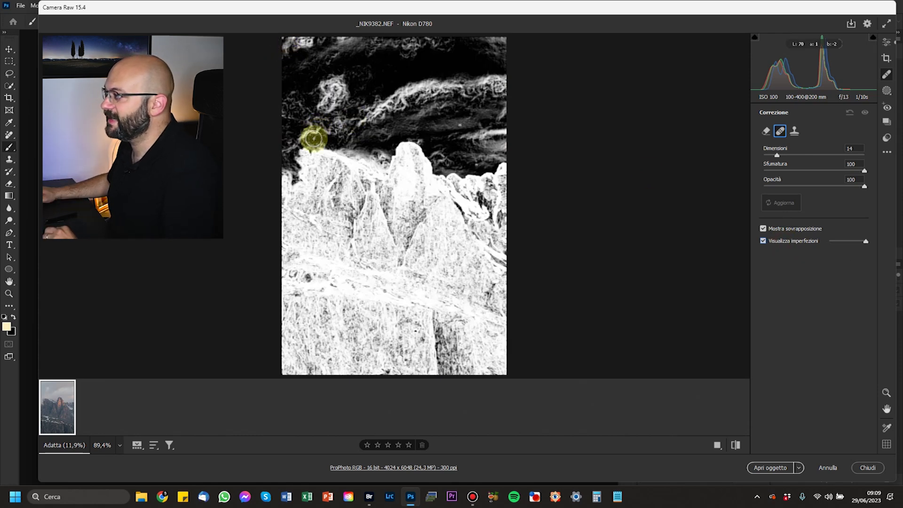
{"action": "left_click", "coordinate": [314, 139]}
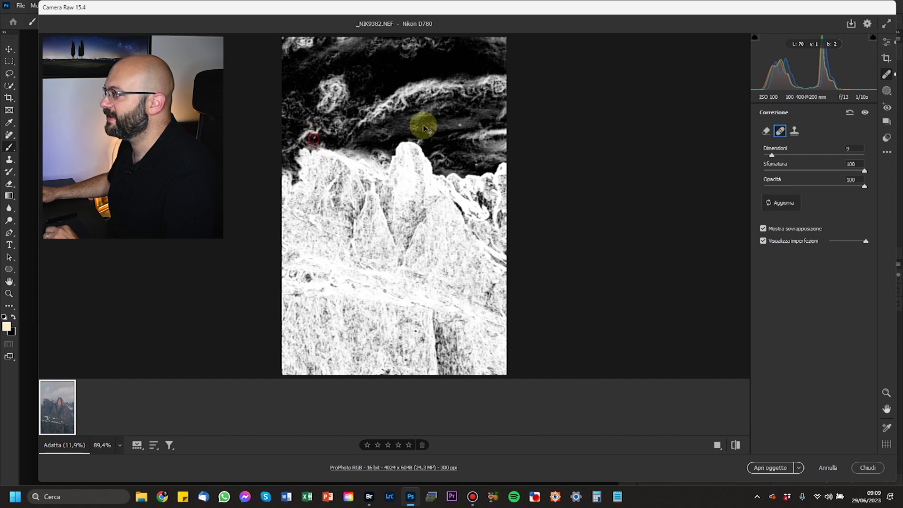
{"action": "left_click", "coordinate": [461, 125]}
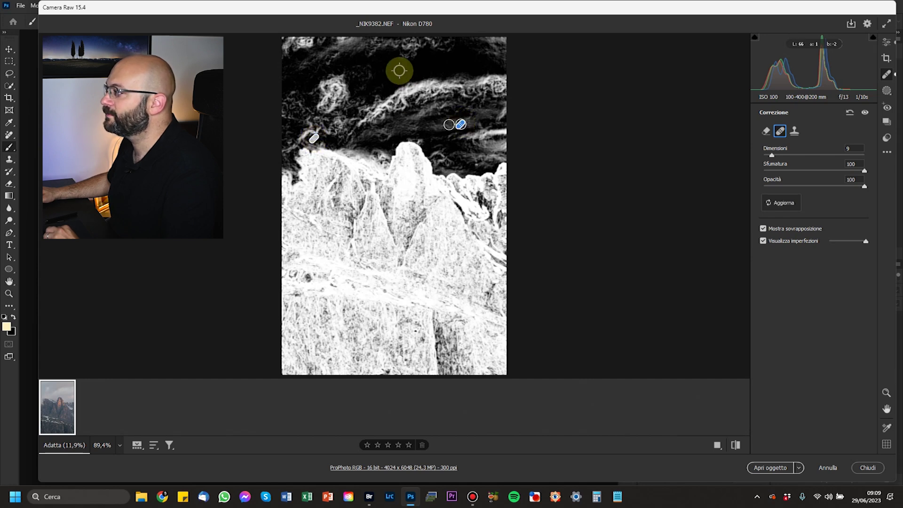
- Heal the remaining spot in the upper sky and open the developed photo in Photoshop as a smart object
{"action": "left_click", "coordinate": [383, 71]}
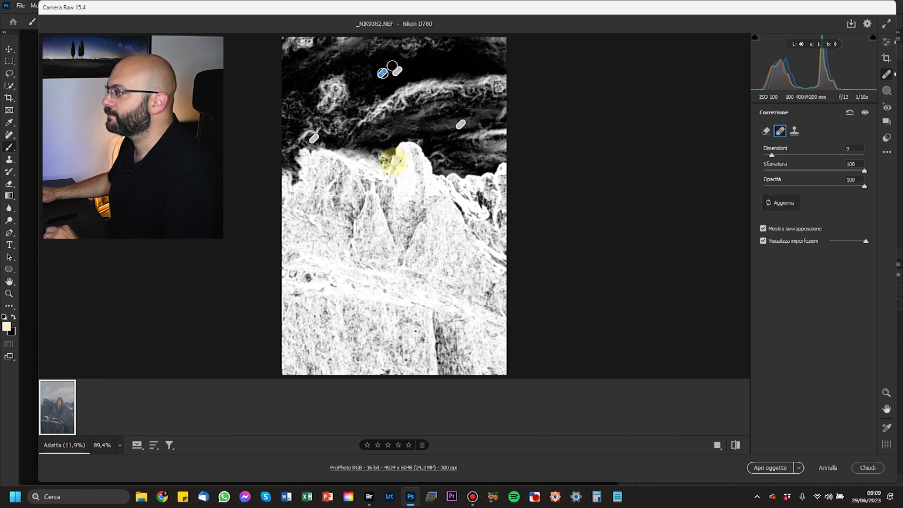
{"action": "left_click", "coordinate": [887, 43]}
{"action": "left_click", "coordinate": [760, 467]}
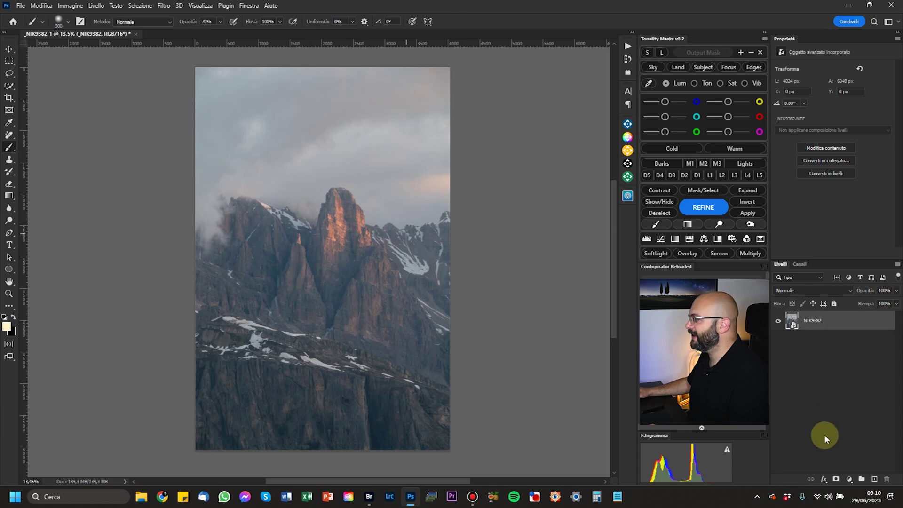
- Add a Valori tonali adjustment layer with white input 212 and midtones 0,50, and invert its mask to black
{"action": "left_click", "coordinate": [850, 480]}
{"action": "left_click", "coordinate": [853, 352]}
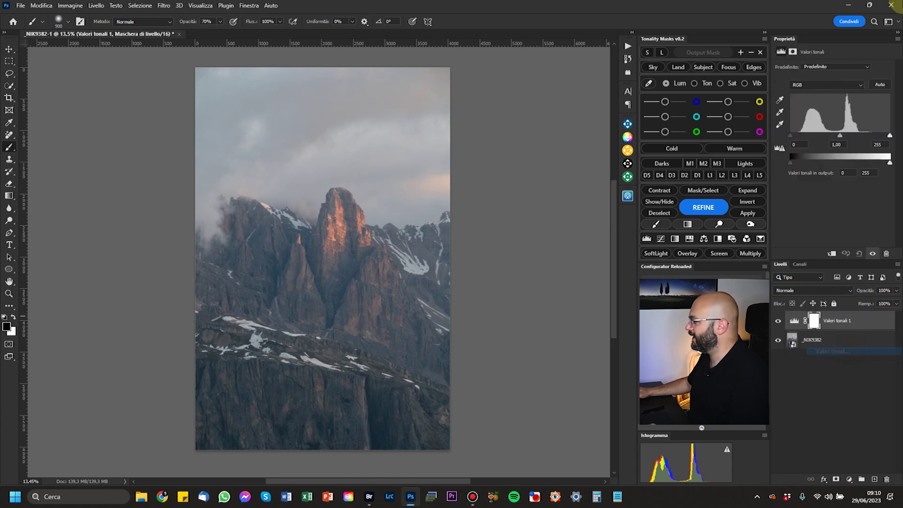
{"action": "mouse_move", "coordinate": [891, 136]}
{"action": "left_mouse_down"}
{"action": "mouse_move", "coordinate": [827, 137]}
{"action": "mouse_move", "coordinate": [881, 137]}
{"action": "mouse_move", "coordinate": [874, 137]}
{"action": "left_mouse_up"}
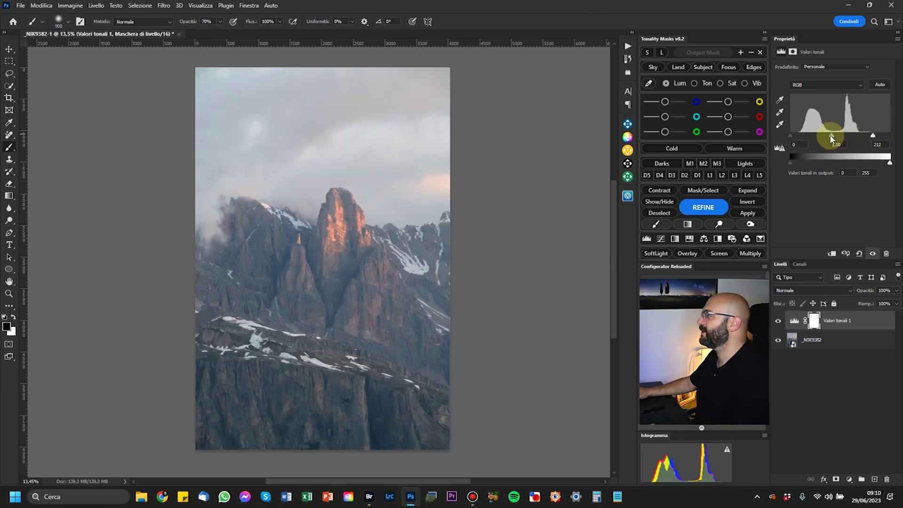
{"action": "left_click_drag", "start_coordinate": [833, 138], "coordinate": [848, 138]}
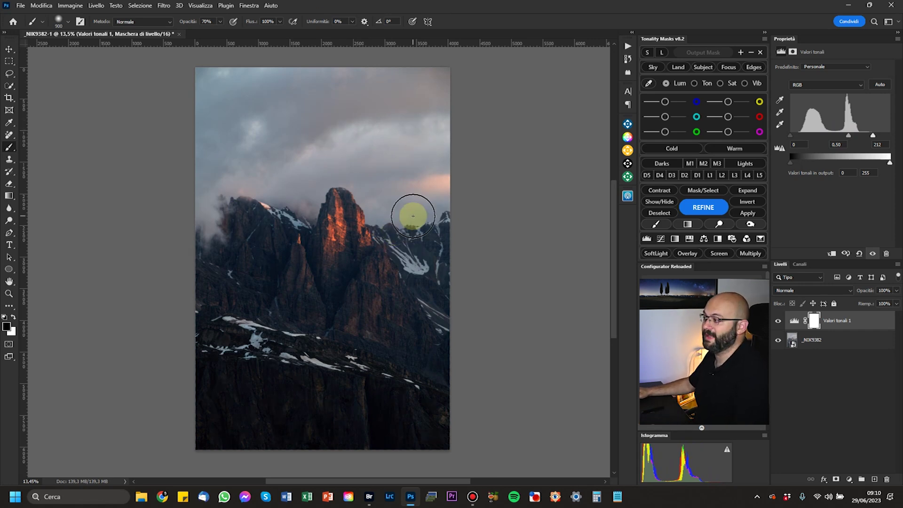
{"action": "key", "text": "ctrl+i"}
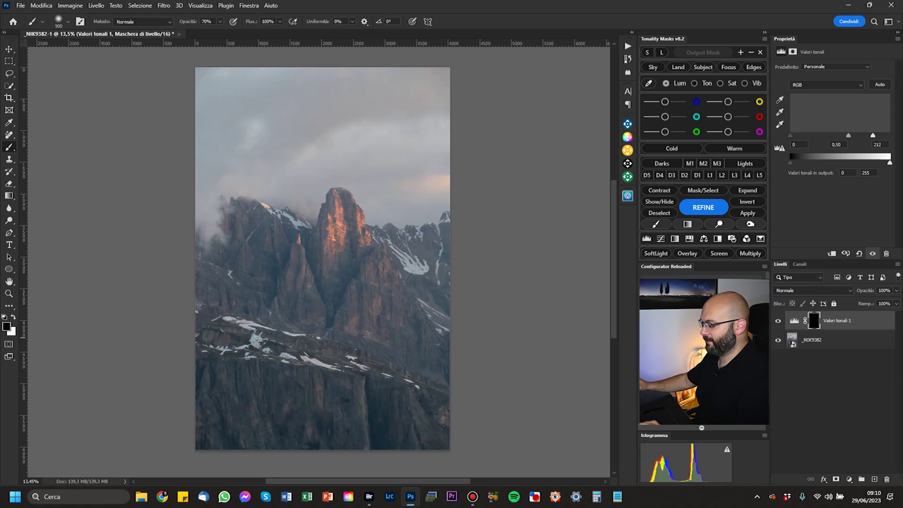
- Paint white on the Valori tonali 1 mask over the upper sky with a soft brush of about 2300 px at 100% opacity
{"action": "left_click", "coordinate": [269, 300]}
{"action": "key", "text": "0"}
{"action": "key", "text": "x"}
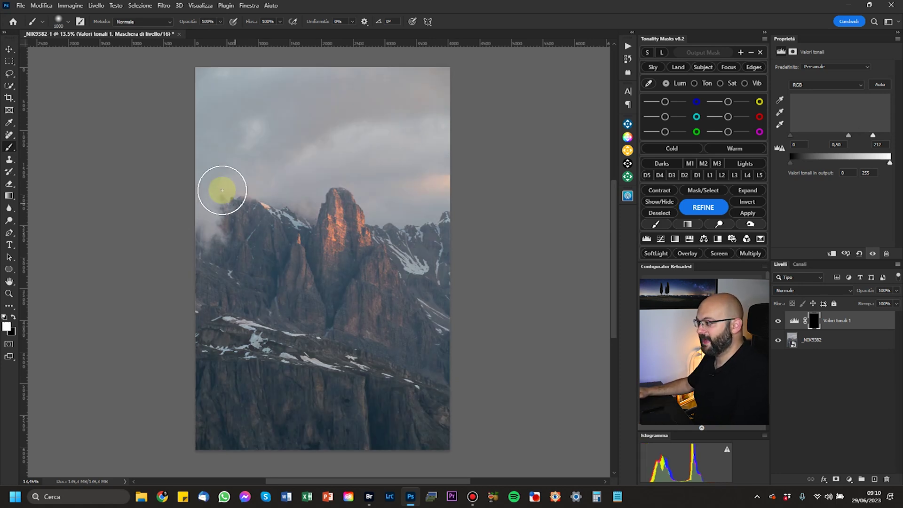
{"action": "key", "text": "bracketright"}
{"action": "key", "text": "bracketright"}
{"action": "key", "text": "bracketright"}
{"action": "key", "text": "bracketright"}
{"action": "key", "text": "bracketright"}
{"action": "key", "text": "bracketright"}
{"action": "key", "text": "bracketright"}
{"action": "key", "text": "bracketright"}
{"action": "key", "text": "bracketright"}
{"action": "key", "text": "bracketright"}
{"action": "key", "text": "bracketright"}
{"action": "key", "text": "bracketright"}
{"action": "key", "text": "bracketright"}
{"action": "key", "text": "bracketright"}
{"action": "mouse_move", "coordinate": [177, 118]}
{"action": "left_mouse_down"}
{"action": "mouse_move", "coordinate": [373, 85]}
{"action": "mouse_move", "coordinate": [524, 102]}
{"action": "mouse_move", "coordinate": [431, 121]}
{"action": "mouse_move", "coordinate": [188, 79]}
{"action": "mouse_move", "coordinate": [248, 89]}
{"action": "left_mouse_up"}
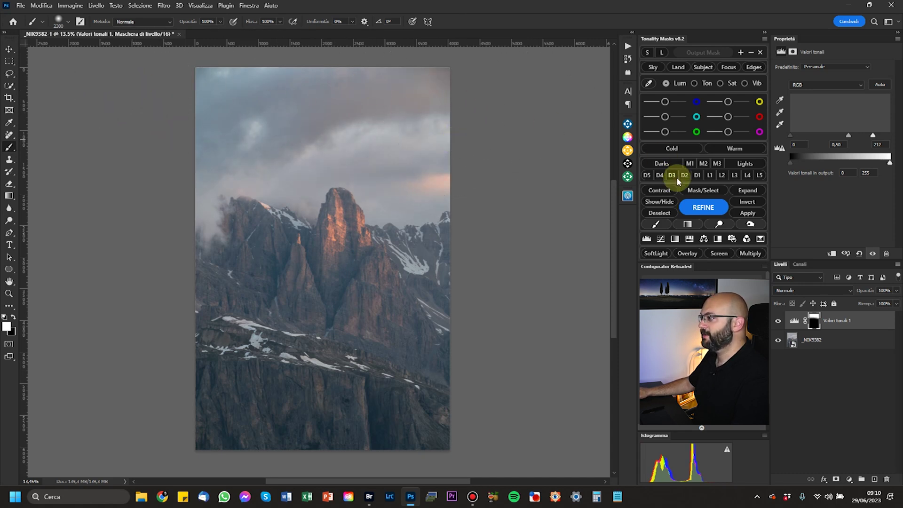
- Compare the sky with and without the Valori tonali 1 adjustment
{"action": "left_click", "coordinate": [788, 324]}
{"action": "left_click", "coordinate": [779, 322]}
{"action": "left_click", "coordinate": [778, 323]}
{"action": "left_click", "coordinate": [779, 323]}
{"action": "left_click", "coordinate": [780, 323]}
{"action": "left_click", "coordinate": [780, 324]}
{"action": "left_click", "coordinate": [779, 324]}
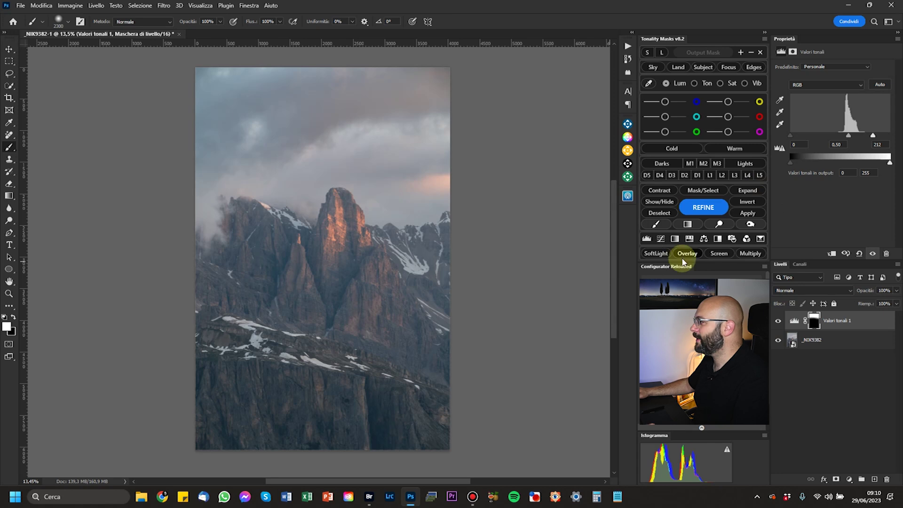
- Add a second Valori tonali layer with white input 213 and midtones 0,62, and invert its mask to black
{"action": "left_click", "coordinate": [850, 479]}
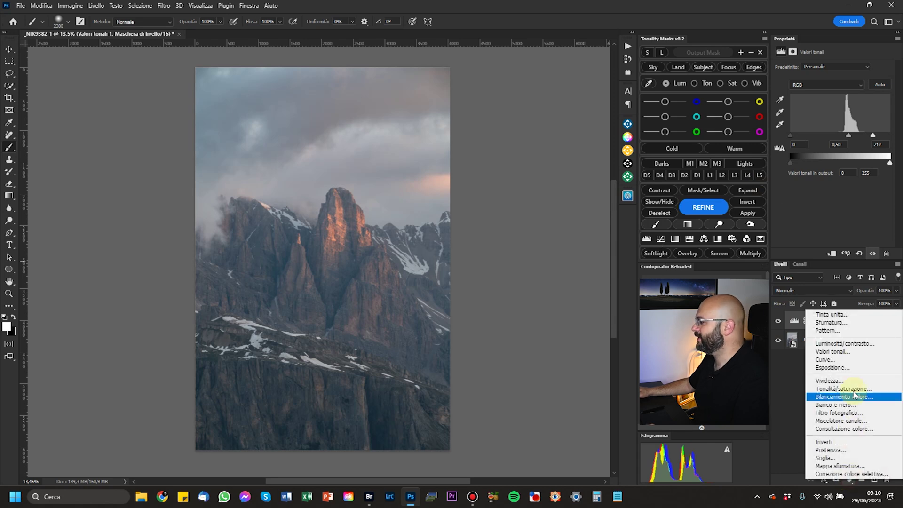
{"action": "left_click", "coordinate": [855, 352]}
{"action": "left_click_drag", "start_coordinate": [887, 139], "coordinate": [845, 138]}
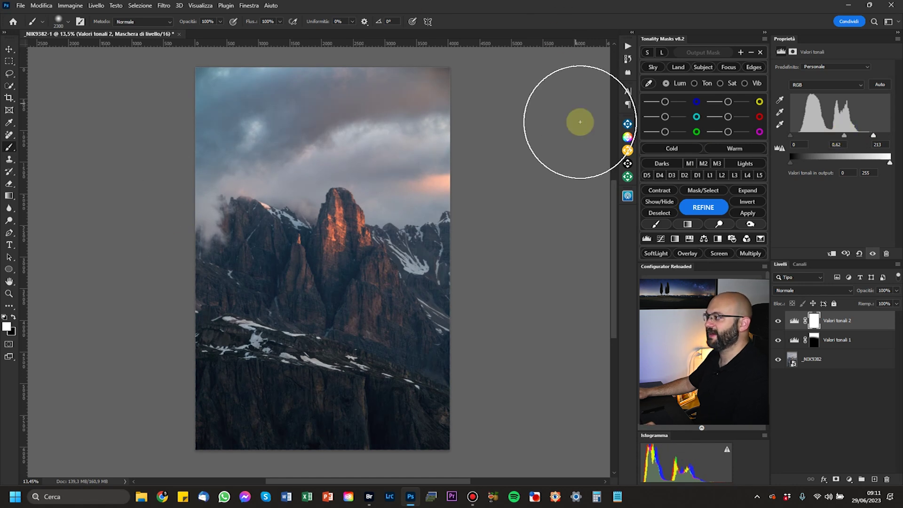
{"action": "key", "text": "ctrl+i"}
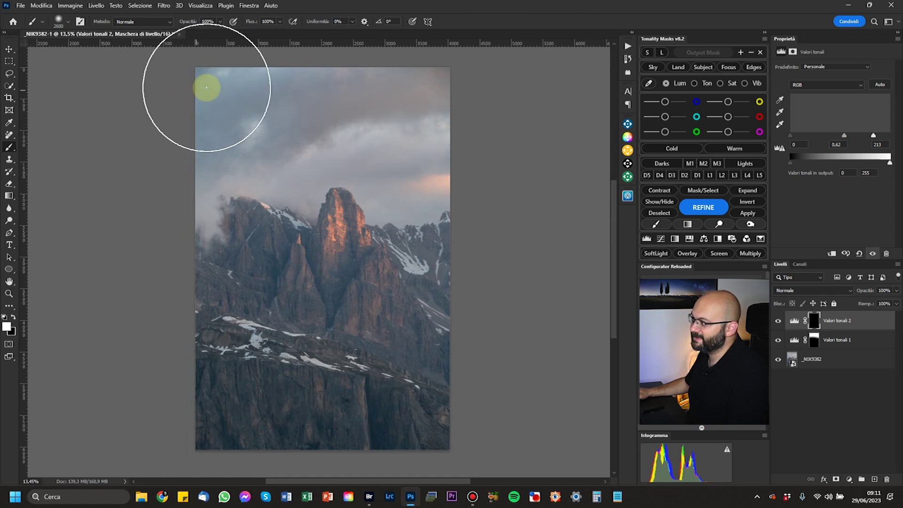
- Paint white over the upper sky on the Valori tonali 2 mask with a 2600 px brush and set the layer opacity to 75%
{"action": "key", "text": "bracketright"}
{"action": "left_click", "coordinate": [180, 101]}
{"action": "mouse_move", "coordinate": [180, 101]}
{"action": "left_mouse_down"}
{"action": "mouse_move", "coordinate": [362, 70]}
{"action": "mouse_move", "coordinate": [323, 71]}
{"action": "mouse_move", "coordinate": [368, 79]}
{"action": "left_mouse_up"}
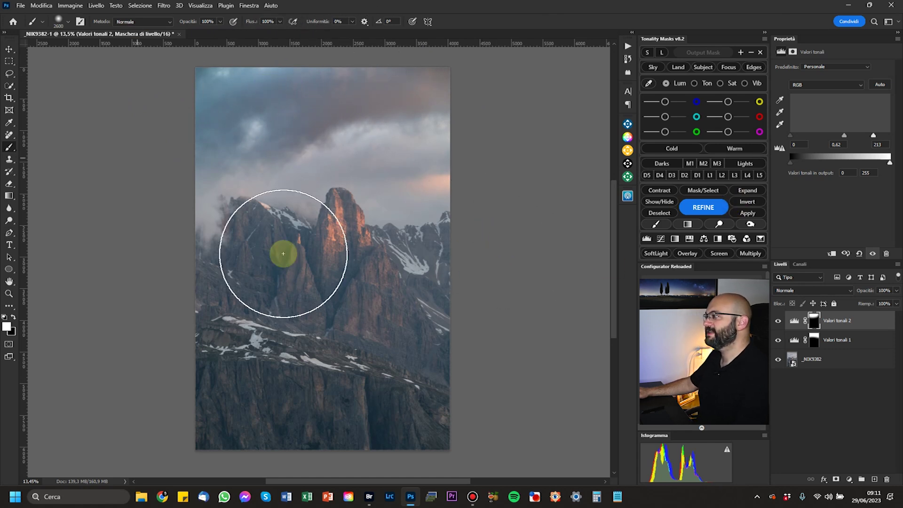
{"action": "left_click_drag", "start_coordinate": [862, 292], "coordinate": [855, 291]}
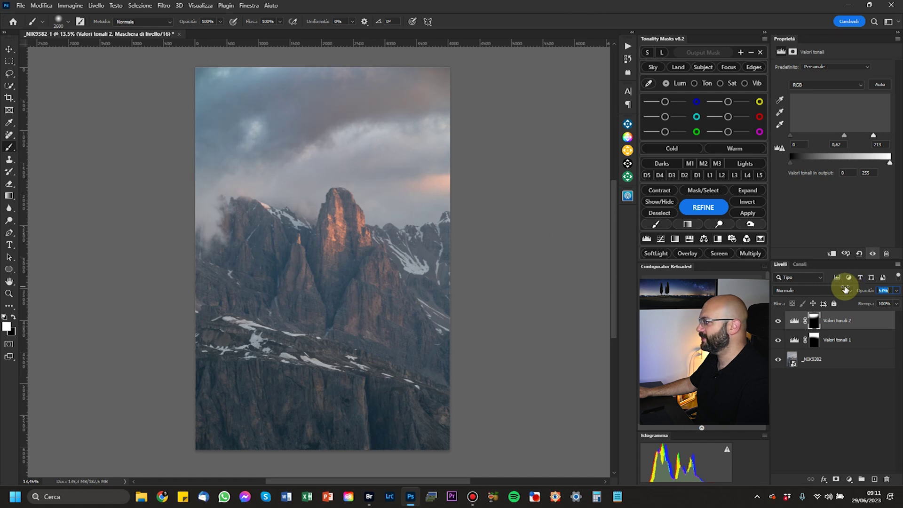
{"action": "left_click_drag", "start_coordinate": [848, 289], "coordinate": [855, 287]}
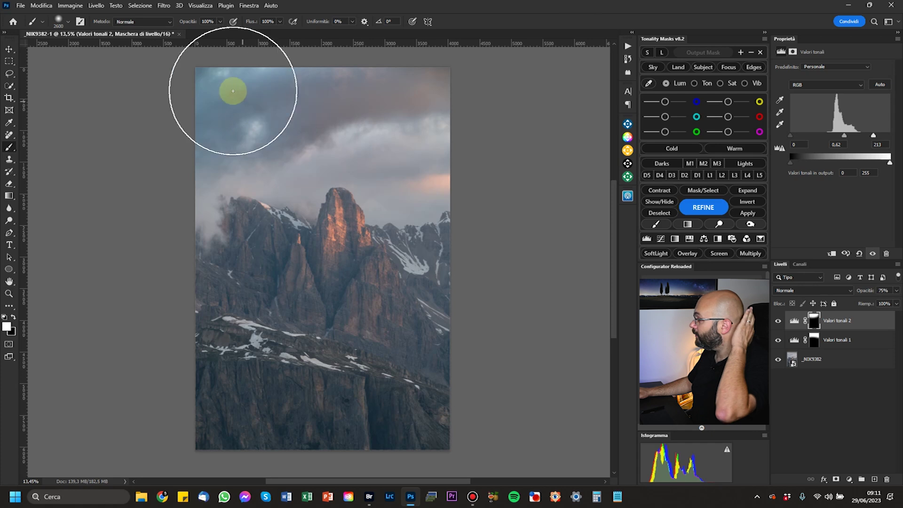
- Check the clouds up close and set the Valori tonali 2 layer's blend mode to Luminosità
{"action": "scroll", "coordinate": [221, 108], "scroll_direction": "up", "scroll_amount": 5}
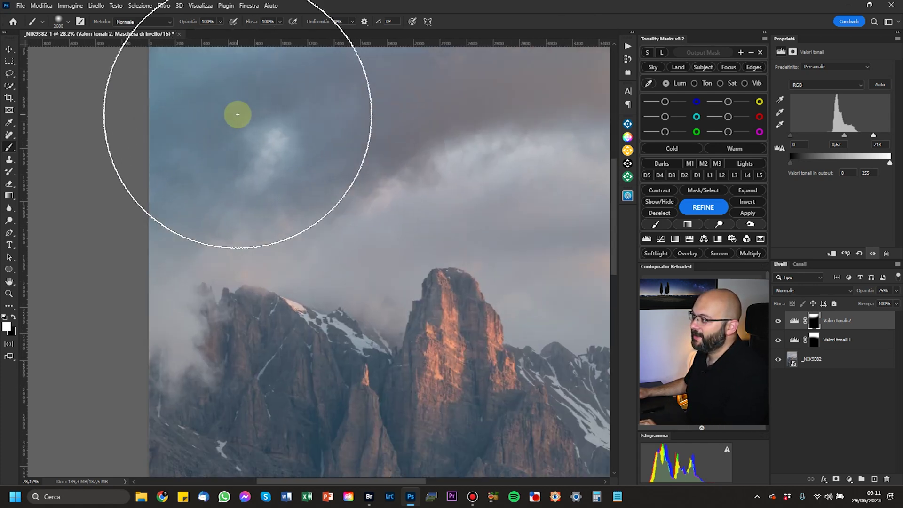
{"action": "left_click_drag", "start_coordinate": [282, 175], "coordinate": [280, 243]}
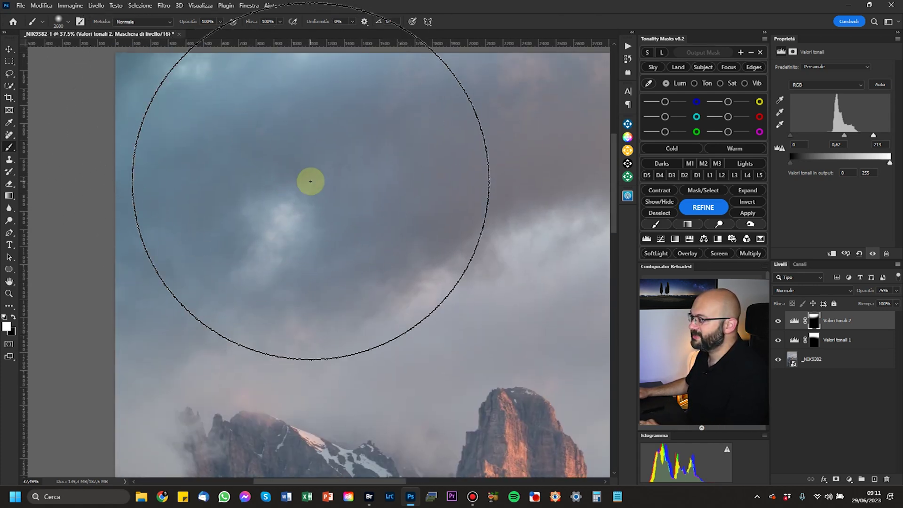
{"action": "scroll", "coordinate": [311, 180], "scroll_direction": "down", "scroll_amount": 4}
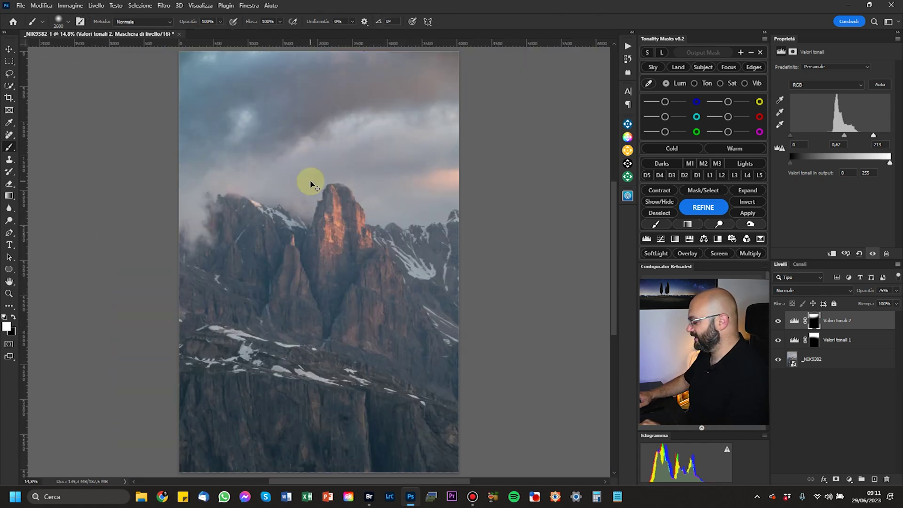
{"action": "left_click", "coordinate": [796, 289]}
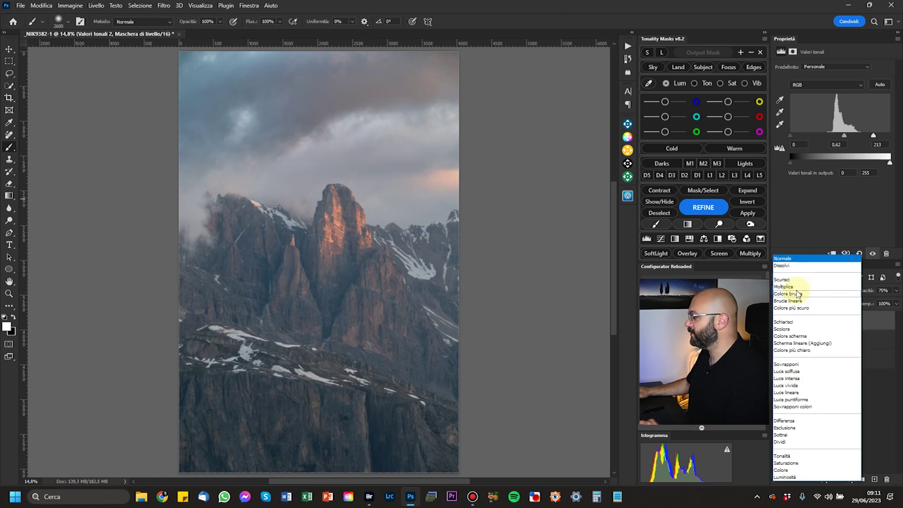
{"action": "left_click", "coordinate": [795, 477]}
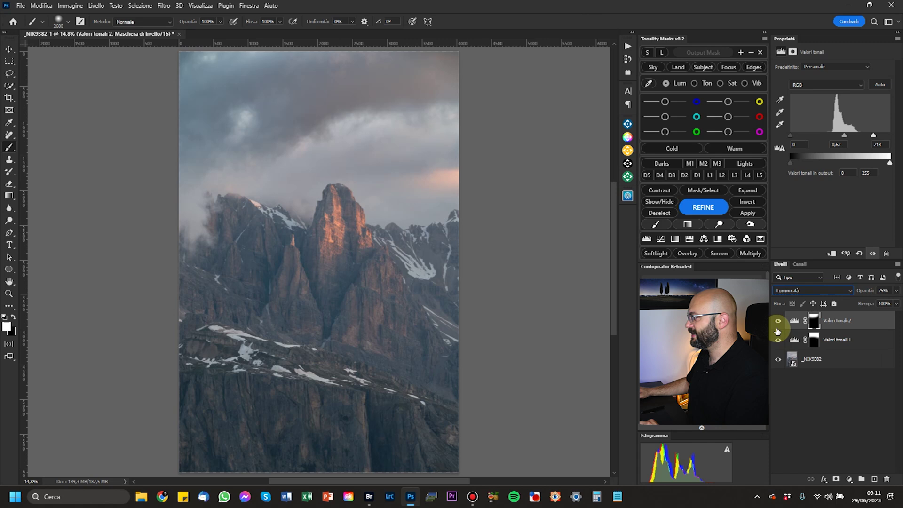
- Compare the sky with and without the Valori tonali 2 layer
{"action": "left_click", "coordinate": [778, 321]}
{"action": "left_click", "coordinate": [778, 321]}
{"action": "left_click", "coordinate": [778, 321]}
{"action": "left_click", "coordinate": [778, 322]}
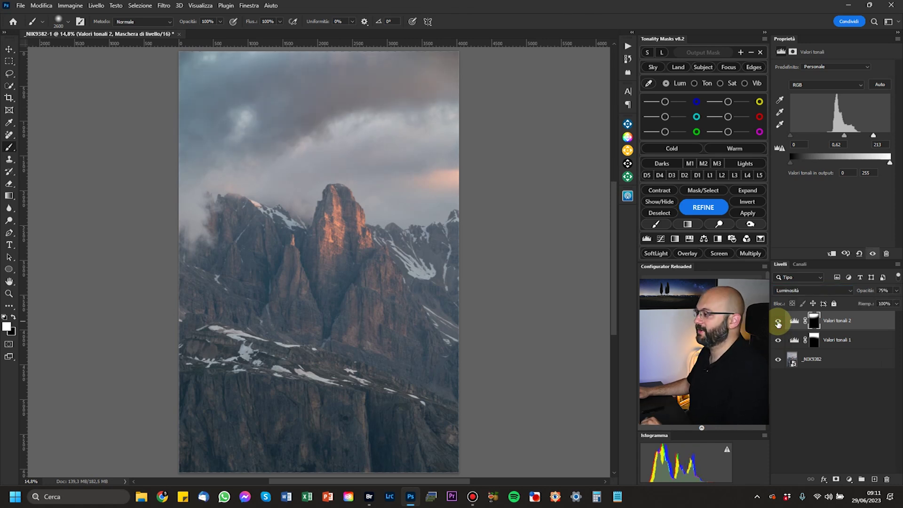
- Compare the original _NIK9382 layer with the fully adjusted image
{"action": "left_click", "coordinate": [777, 361]}
{"action": "left_click", "coordinate": [777, 360]}
{"action": "left_click", "coordinate": [777, 360]}
{"action": "left_click", "coordinate": [778, 360]}
{"action": "left_click", "coordinate": [778, 360]}
{"action": "left_click", "coordinate": [779, 360]}
{"action": "left_click", "coordinate": [778, 360]}
{"action": "left_click", "coordinate": [779, 361]}
{"action": "left_click", "coordinate": [778, 360]}
{"action": "left_click", "coordinate": [779, 360]}
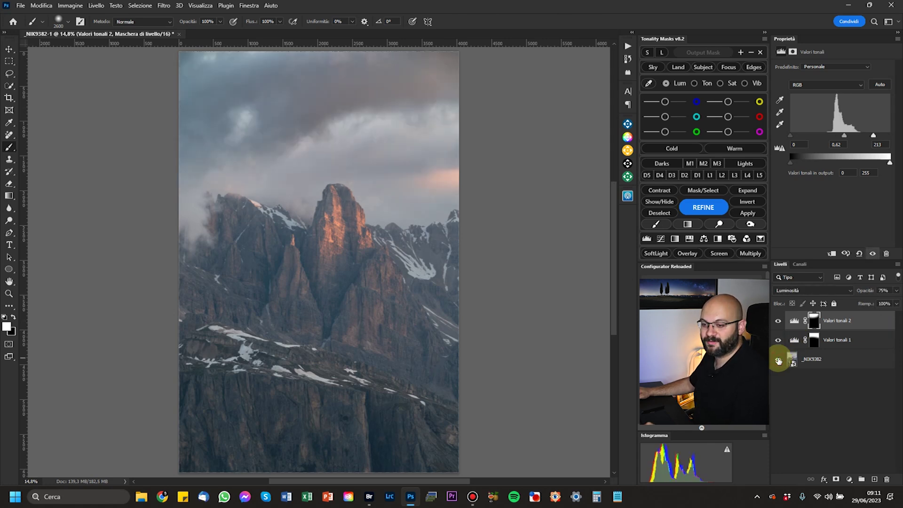
- Disable and re-enable the masks of both Valori tonali layers to examine their effect on the whole photo
{"action": "left_click", "coordinate": [816, 323], "text": "shift"}
{"action": "left_click", "coordinate": [815, 342], "text": "shift"}
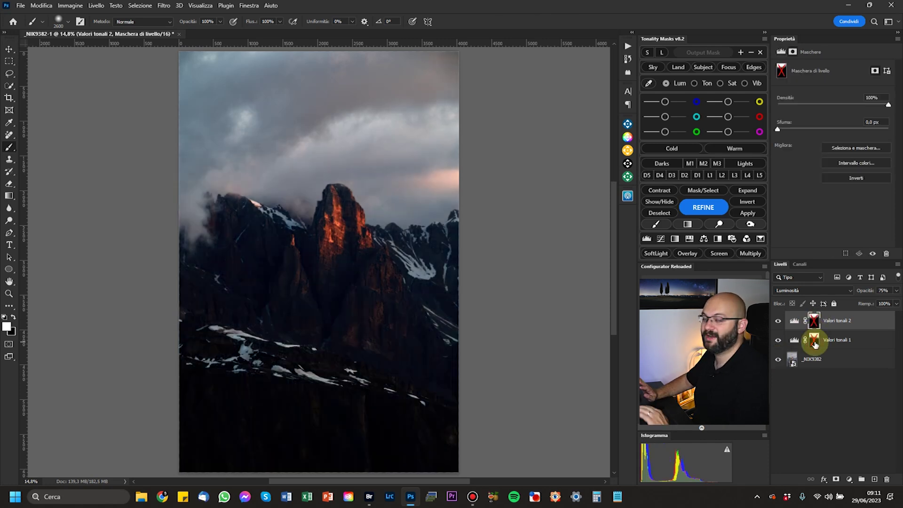
{"action": "left_click", "coordinate": [815, 337], "text": "shift"}
{"action": "left_click", "coordinate": [818, 319], "text": "shift"}
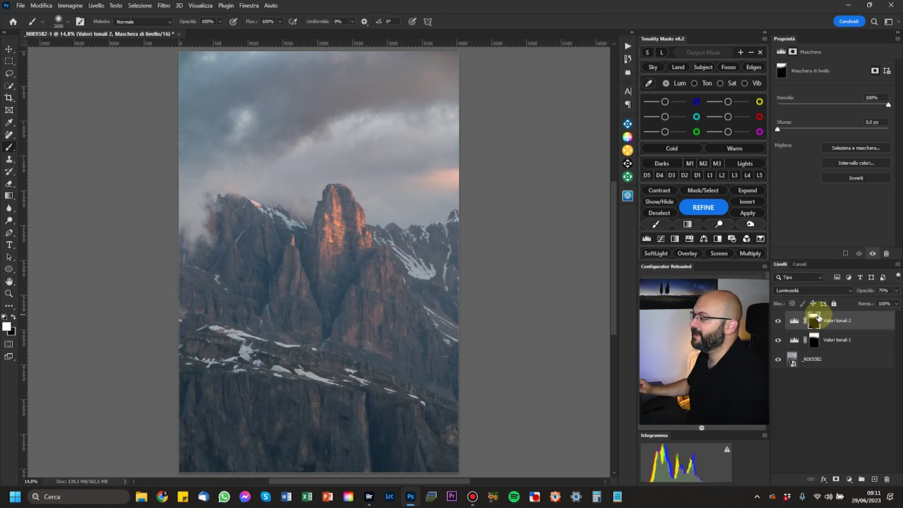
{"action": "left_click", "coordinate": [594, 343]}
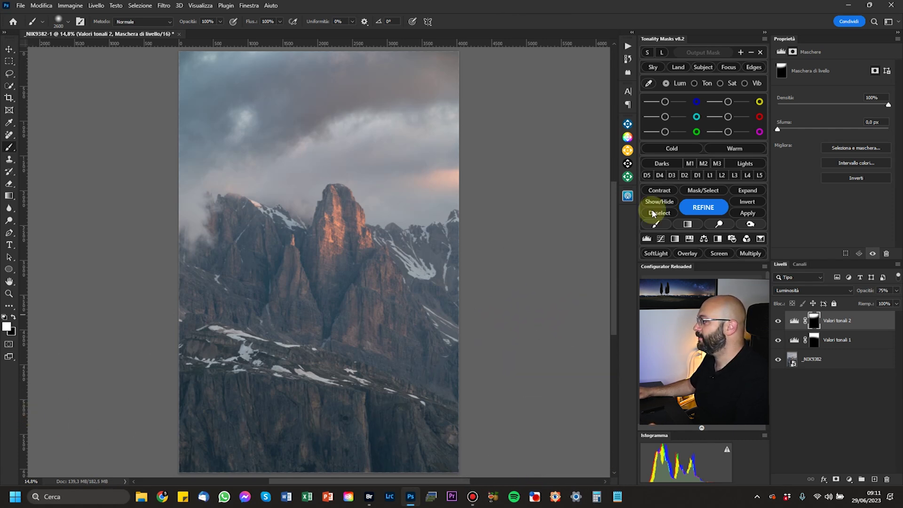
- Add a Curve adjustment layer that darkens input 173 to output 144, and invert its mask to black
{"action": "left_click", "coordinate": [848, 483]}
{"action": "left_click", "coordinate": [827, 372]}
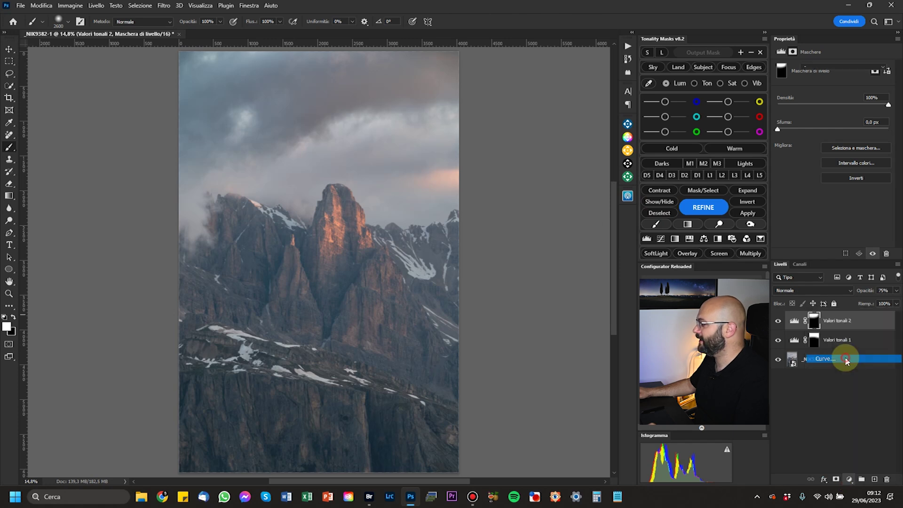
{"action": "left_click_drag", "start_coordinate": [858, 119], "coordinate": [859, 128]}
{"action": "key", "text": "ctrl+i"}
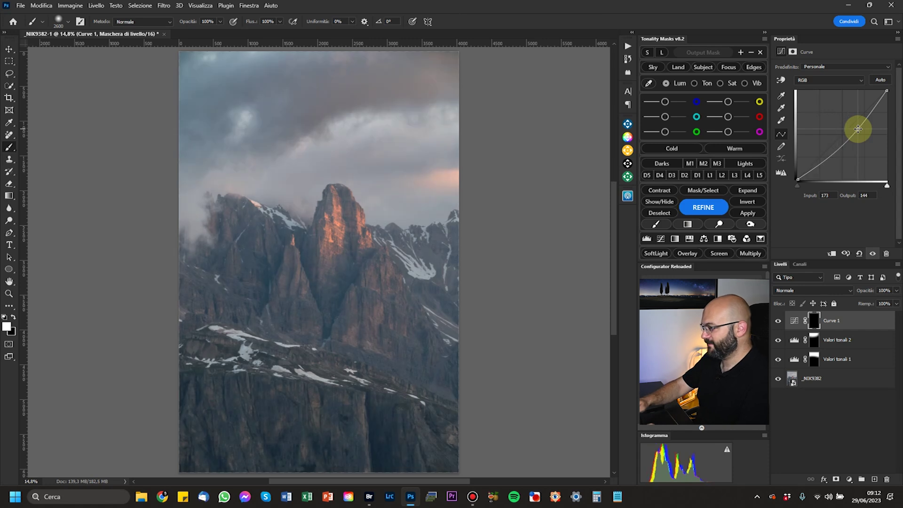
- Draw two white-to-transparent linear gradients on the Curve 1 mask, from the photo's lower edge up to the snowy ledge
{"action": "left_click", "coordinate": [7, 200]}
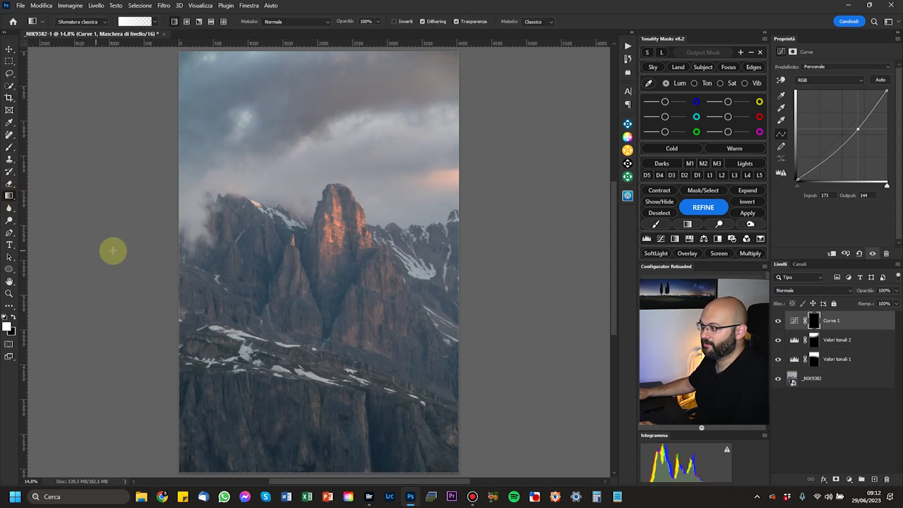
{"action": "left_click_drag", "start_coordinate": [300, 469], "coordinate": [313, 360]}
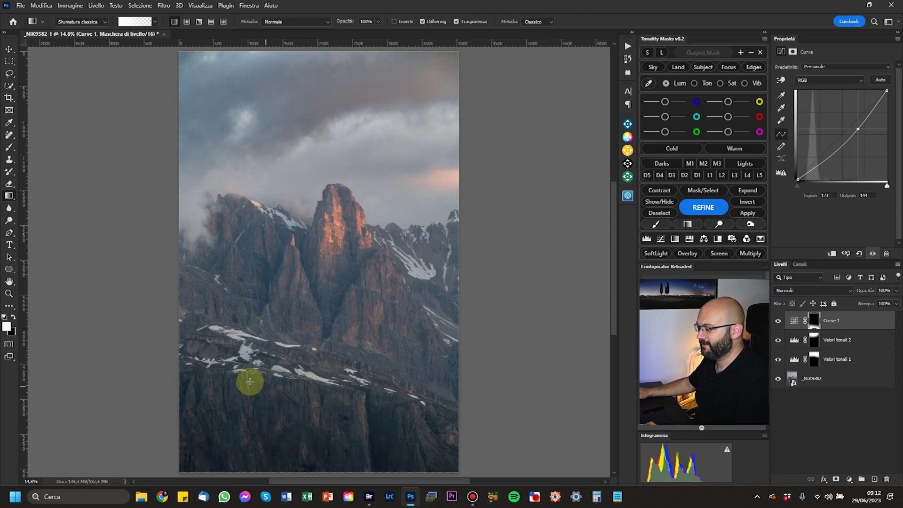
{"action": "left_click_drag", "start_coordinate": [308, 465], "coordinate": [322, 353]}
- Compare the dark foreground rock with and without the Curve 1 layer
{"action": "left_click", "coordinate": [778, 321]}
{"action": "left_click", "coordinate": [778, 320]}
{"action": "left_click", "coordinate": [778, 321]}
{"action": "left_click", "coordinate": [778, 322]}
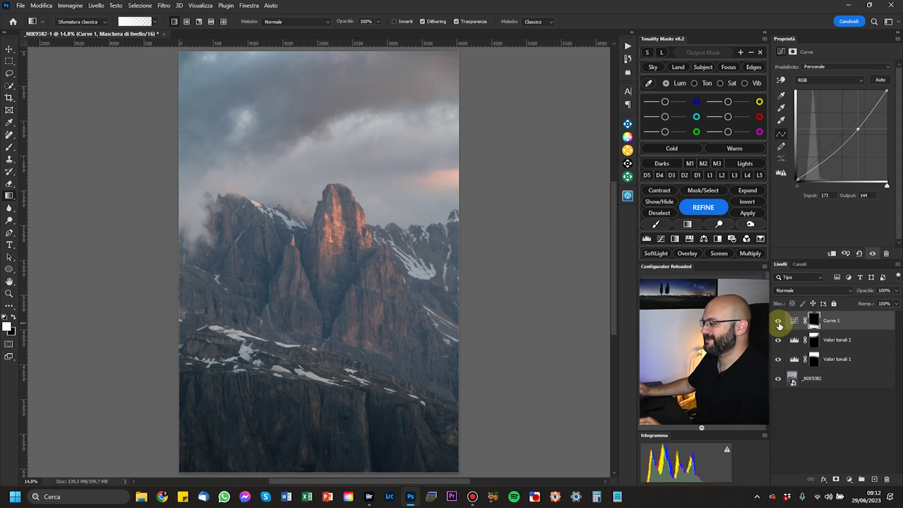
{"action": "left_click", "coordinate": [779, 323]}
{"action": "left_click", "coordinate": [778, 323]}
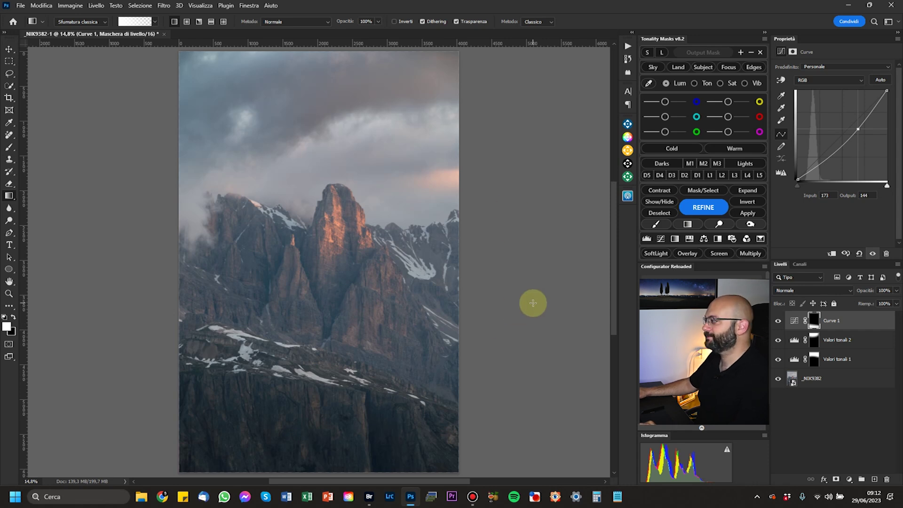
- Add a Curve adjustment layer with an S-shaped contrast curve, raised highlights and input 94 lowered to output 86, in Luminosità blend mode
{"action": "left_click", "coordinate": [849, 479]}
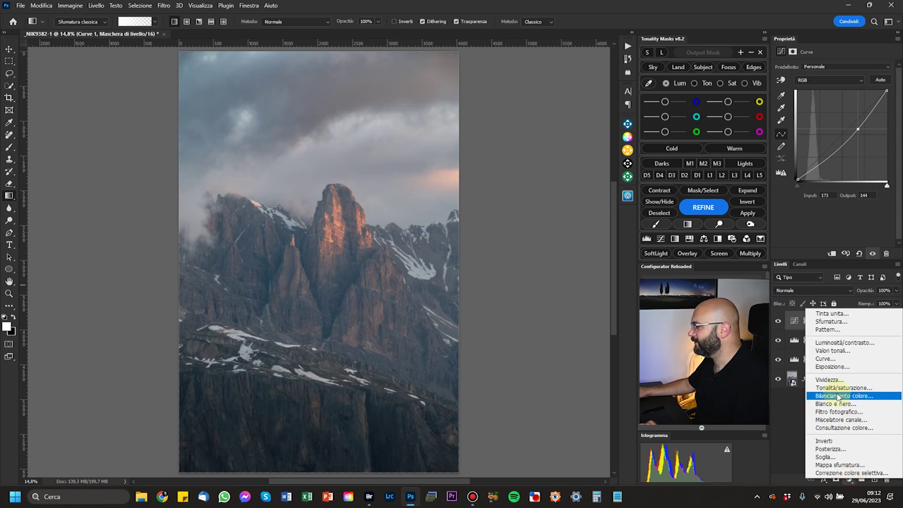
{"action": "left_click", "coordinate": [839, 361]}
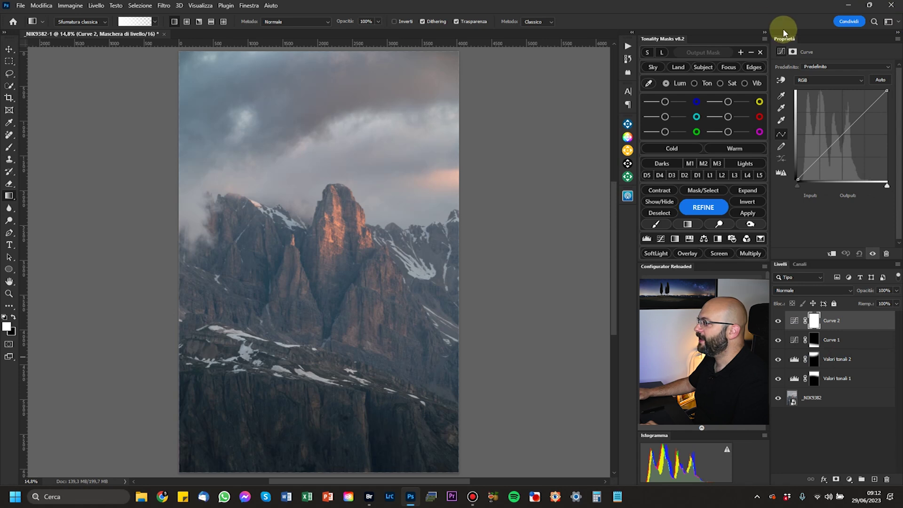
{"action": "left_click_drag", "start_coordinate": [860, 117], "coordinate": [861, 110]}
{"action": "left_click_drag", "start_coordinate": [830, 143], "coordinate": [831, 149]}
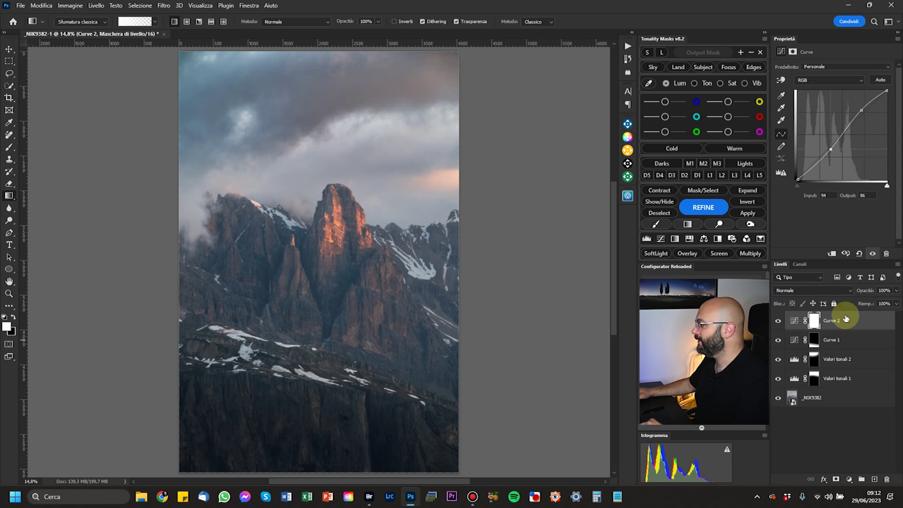
{"action": "left_click", "coordinate": [844, 294]}
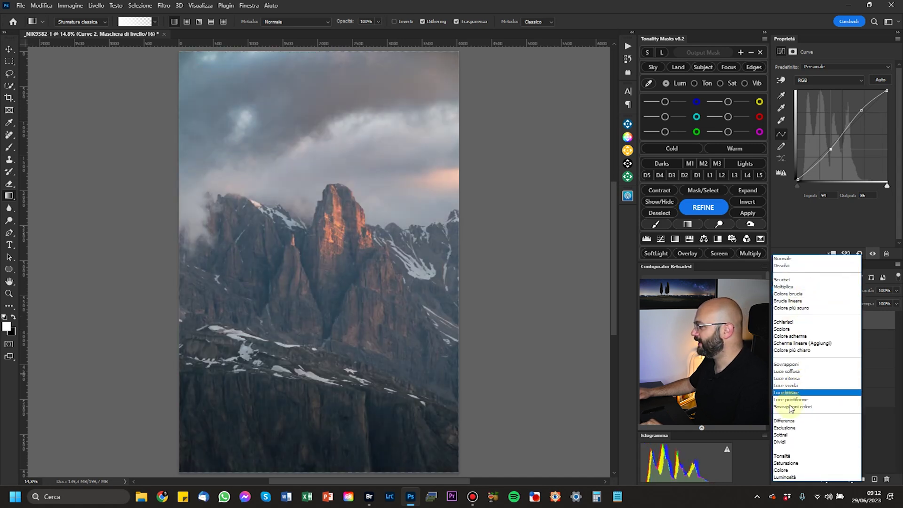
{"action": "left_click", "coordinate": [794, 477]}
- Compare the photo's contrast with and without the Curve 2 layer
{"action": "left_click", "coordinate": [782, 322]}
{"action": "left_click", "coordinate": [782, 322]}
{"action": "left_click", "coordinate": [782, 322]}
{"action": "left_click", "coordinate": [782, 322]}
{"action": "left_click", "coordinate": [782, 322]}
{"action": "left_click", "coordinate": [780, 321]}
{"action": "left_click", "coordinate": [779, 321]}
{"action": "left_click", "coordinate": [779, 322]}
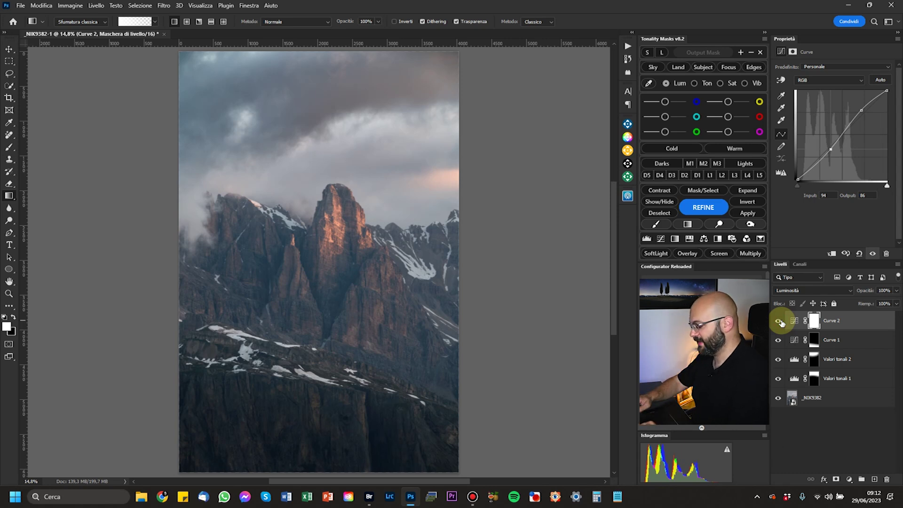
{"action": "left_click", "coordinate": [779, 322]}
- Invert the Curve 2 mask to black and paint it white across the central mountains with a soft 2600 px brush
{"action": "key", "text": "b"}
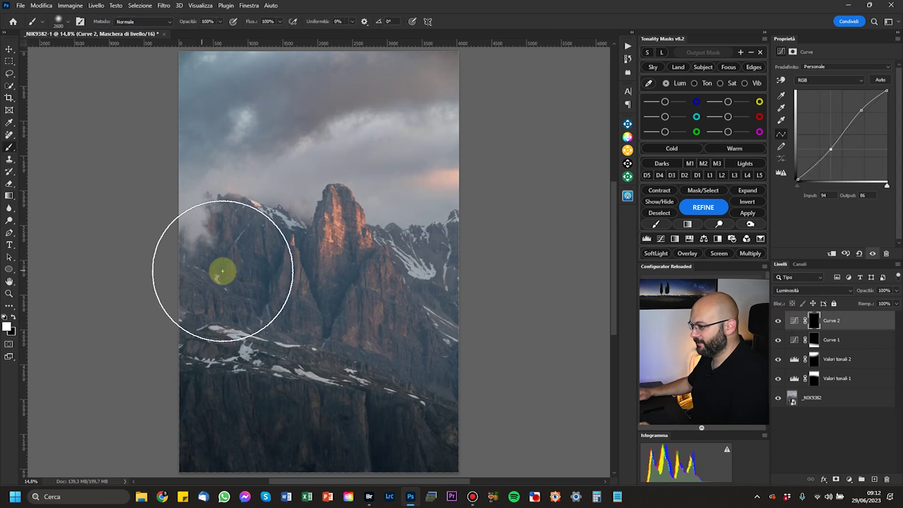
{"action": "mouse_move", "coordinate": [238, 262]}
{"action": "left_mouse_down"}
{"action": "mouse_move", "coordinate": [395, 264]}
{"action": "mouse_move", "coordinate": [369, 254]}
{"action": "mouse_move", "coordinate": [192, 264]}
{"action": "mouse_move", "coordinate": [457, 277]}
{"action": "mouse_move", "coordinate": [322, 233]}
{"action": "mouse_move", "coordinate": [453, 289]}
{"action": "mouse_move", "coordinate": [332, 251]}
{"action": "mouse_move", "coordinate": [327, 263]}
{"action": "mouse_move", "coordinate": [215, 275]}
{"action": "mouse_move", "coordinate": [518, 283]}
{"action": "left_mouse_up"}
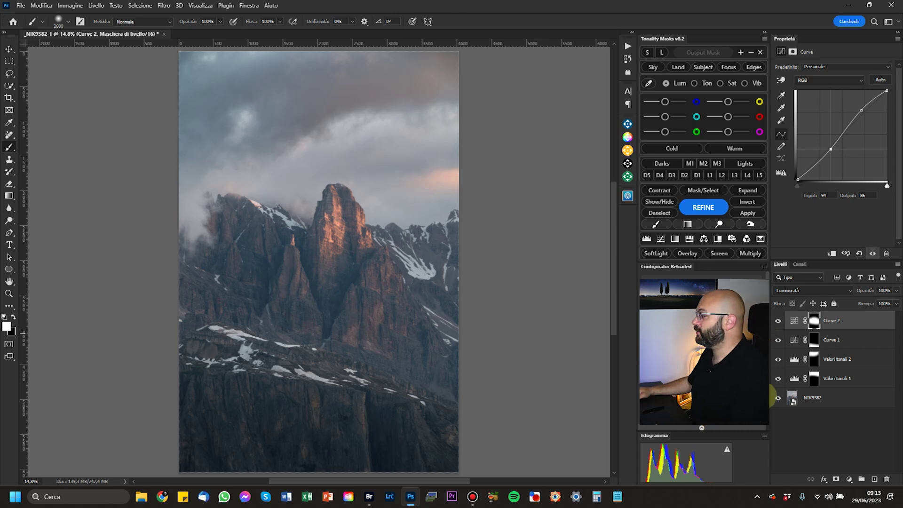
- Compare the unedited _NIK9382 base layer with the full result by repeatedly hiding and showing all the adjustment layers
{"action": "left_click", "coordinate": [779, 398], "text": "alt"}
{"action": "left_click", "coordinate": [779, 398], "text": "alt"}
{"action": "left_click", "coordinate": [778, 398], "text": "alt"}
{"action": "left_click", "coordinate": [778, 398], "text": "alt"}
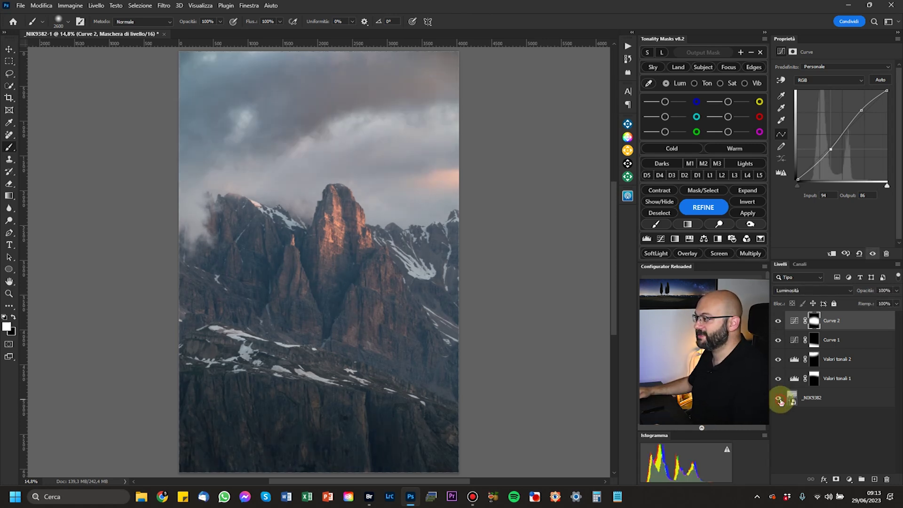
{"action": "left_click", "coordinate": [779, 398], "text": "alt"}
{"action": "left_click", "coordinate": [779, 398], "text": "alt"}
{"action": "left_click", "coordinate": [779, 398], "text": "alt"}
{"action": "left_click", "coordinate": [778, 398], "text": "alt"}
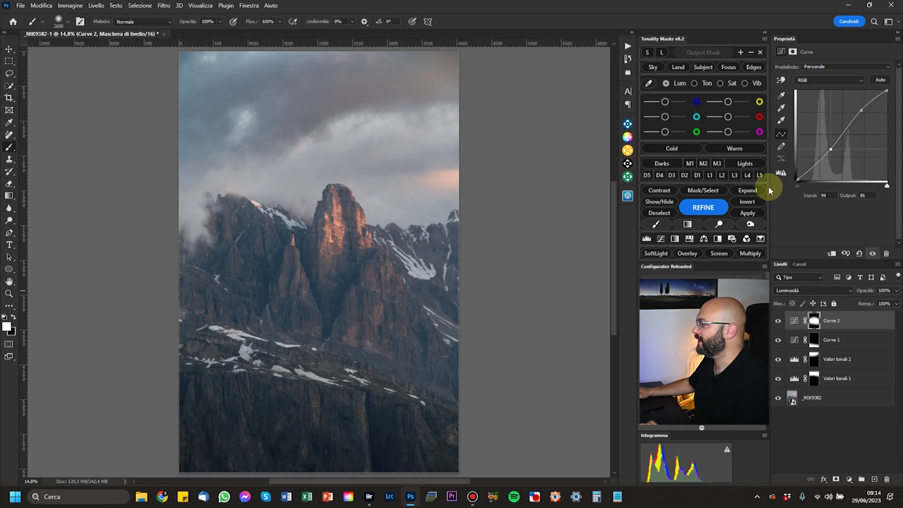
- Generate the M3 midtone mask, refine its input levels to 47 and 112, and apply it to a new Overlay dodge-and-burn layer
{"action": "left_click", "coordinate": [704, 165]}
{"action": "left_click", "coordinate": [716, 164]}
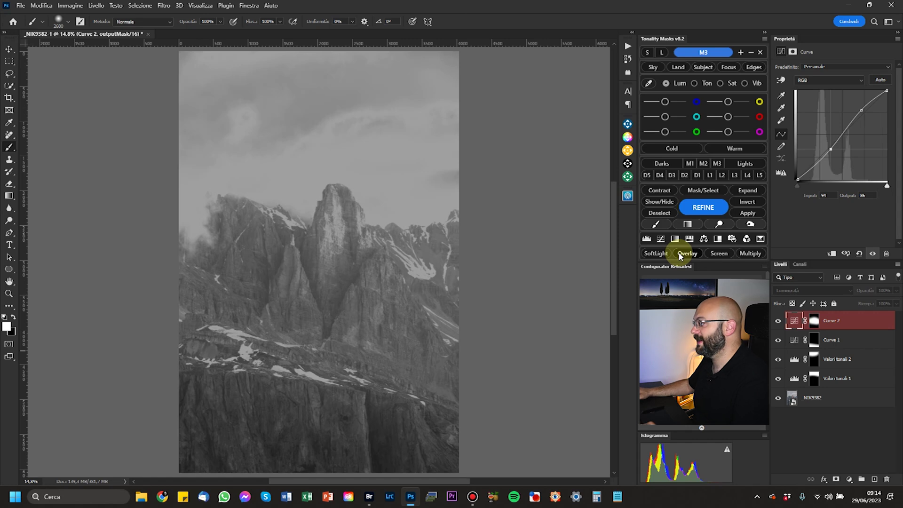
{"action": "left_click", "coordinate": [704, 208]}
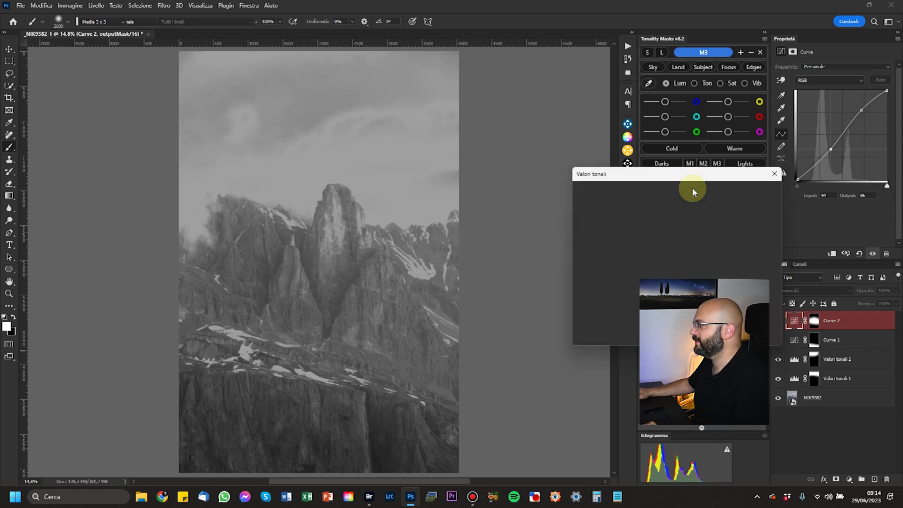
{"action": "left_click_drag", "start_coordinate": [697, 261], "coordinate": [651, 260]}
{"action": "left_click_drag", "start_coordinate": [580, 261], "coordinate": [599, 262]}
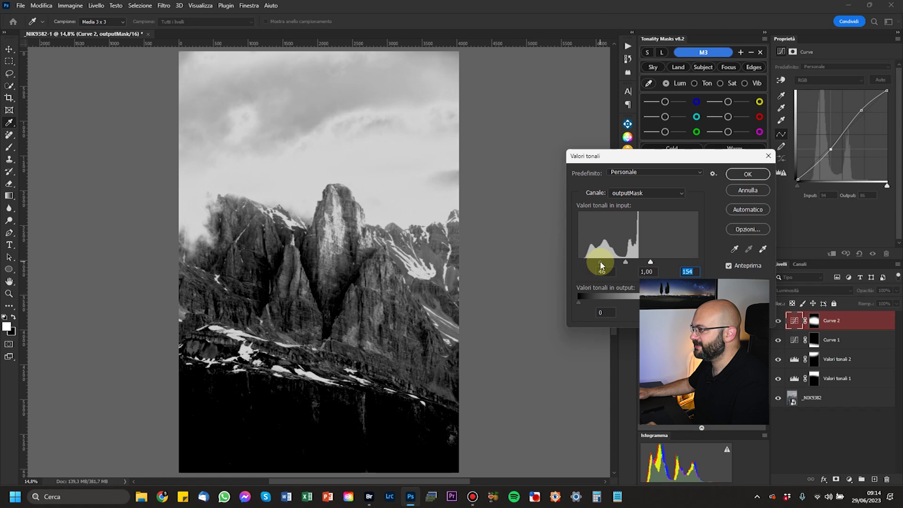
{"action": "left_click_drag", "start_coordinate": [653, 264], "coordinate": [632, 264]}
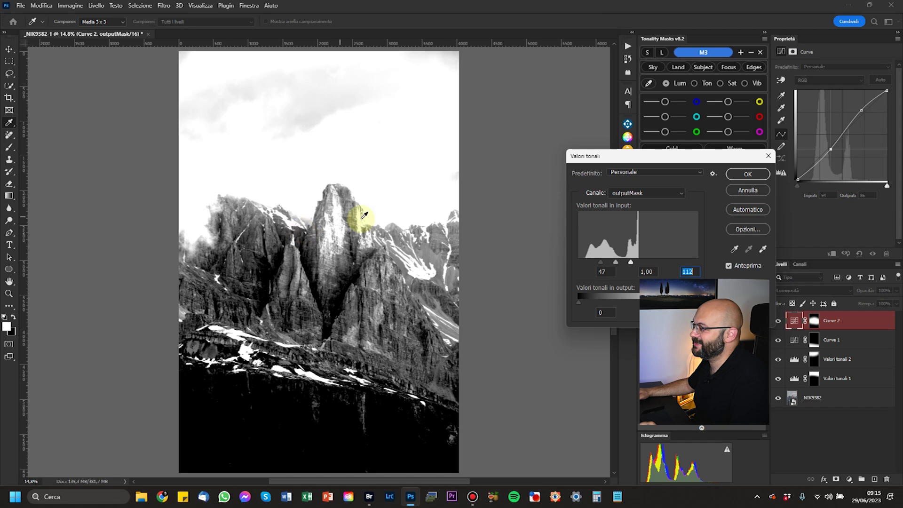
{"action": "left_click", "coordinate": [749, 174]}
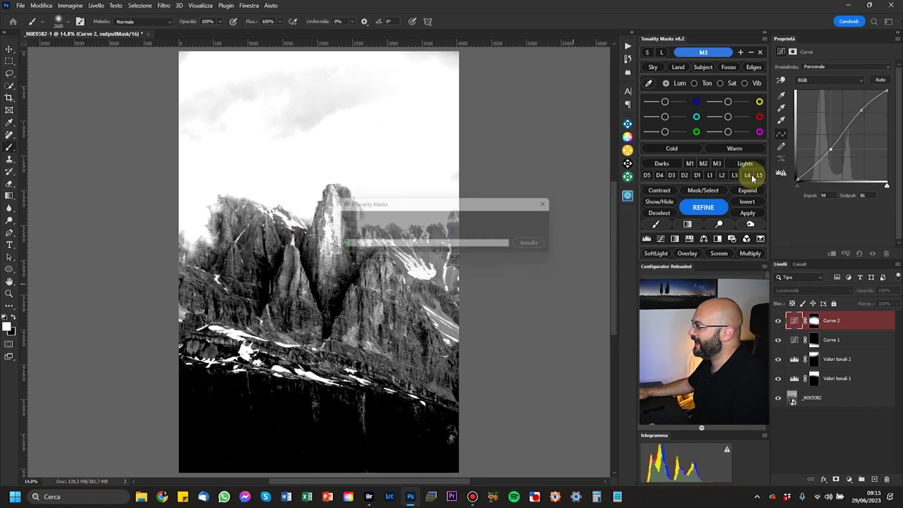
{"action": "left_click", "coordinate": [687, 254]}
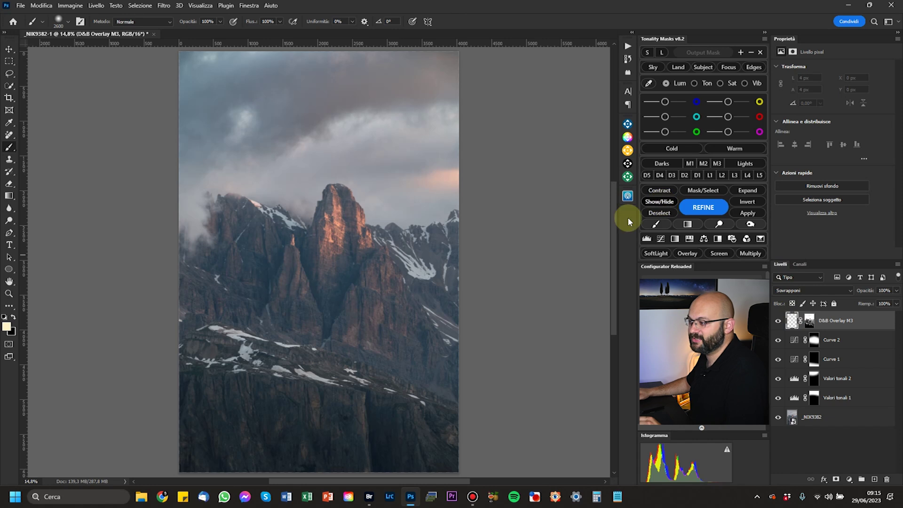
- Sample the rock's colour, shift the hue toward orange, and set the foreground colour to the warm white fff0de
{"action": "left_click", "coordinate": [7, 327]}
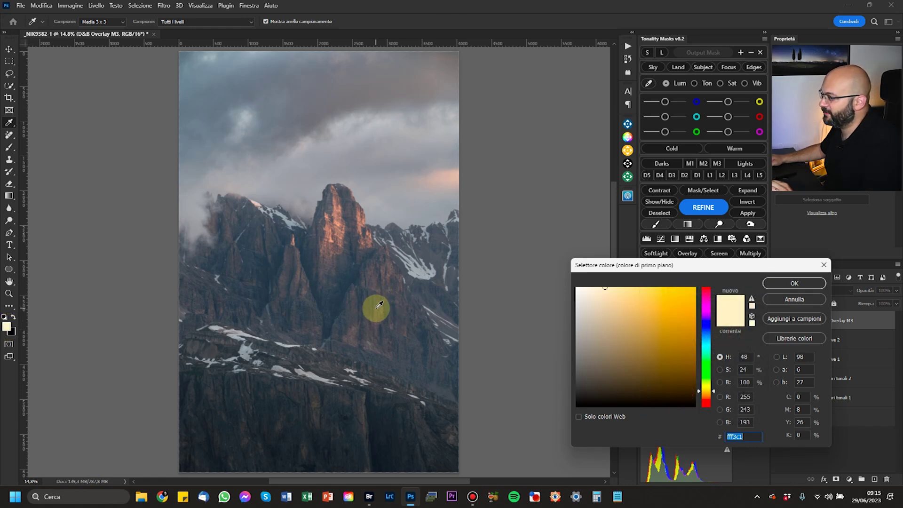
{"action": "left_click", "coordinate": [301, 274]}
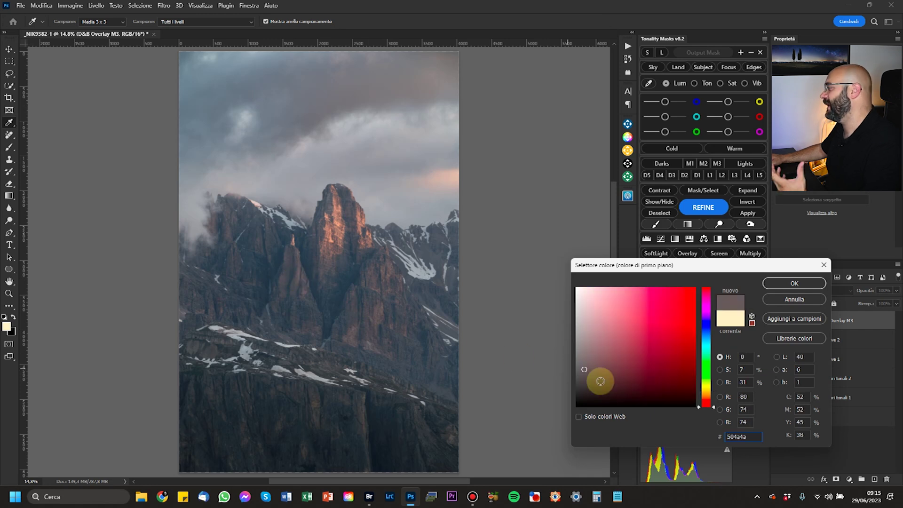
{"action": "left_click", "coordinate": [707, 403]}
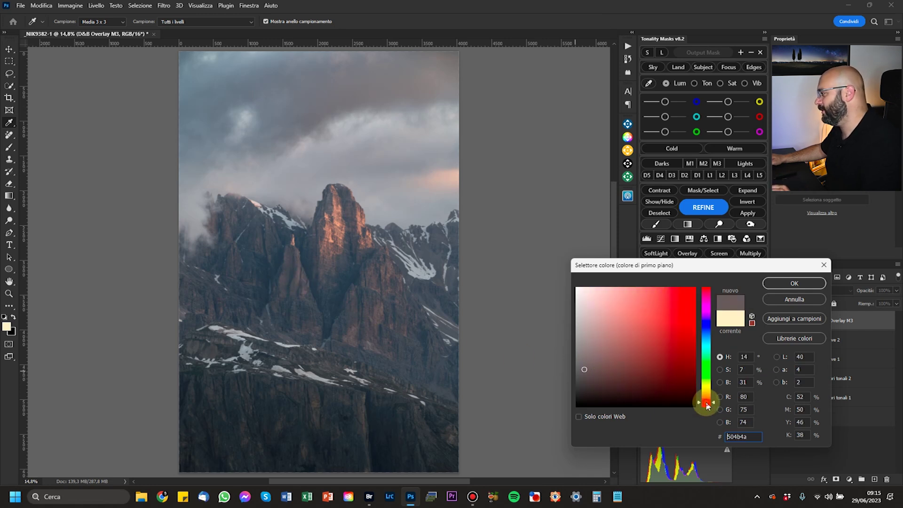
{"action": "left_click_drag", "start_coordinate": [708, 405], "coordinate": [708, 401]}
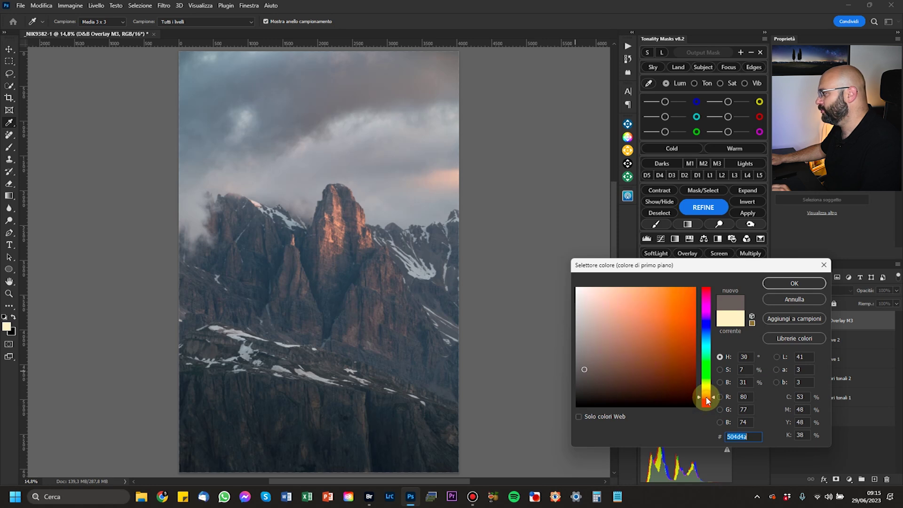
{"action": "left_click_drag", "start_coordinate": [619, 338], "coordinate": [585, 255]}
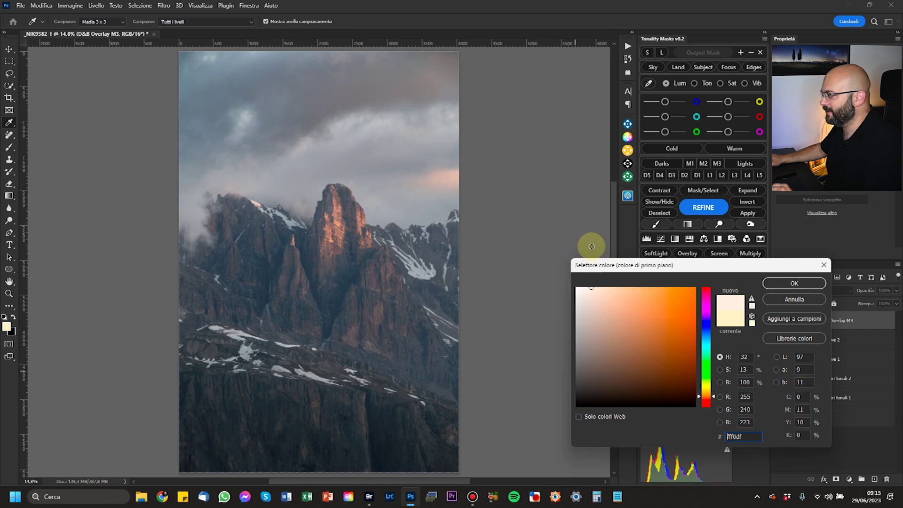
{"action": "left_click_drag", "start_coordinate": [591, 246], "coordinate": [592, 246]}
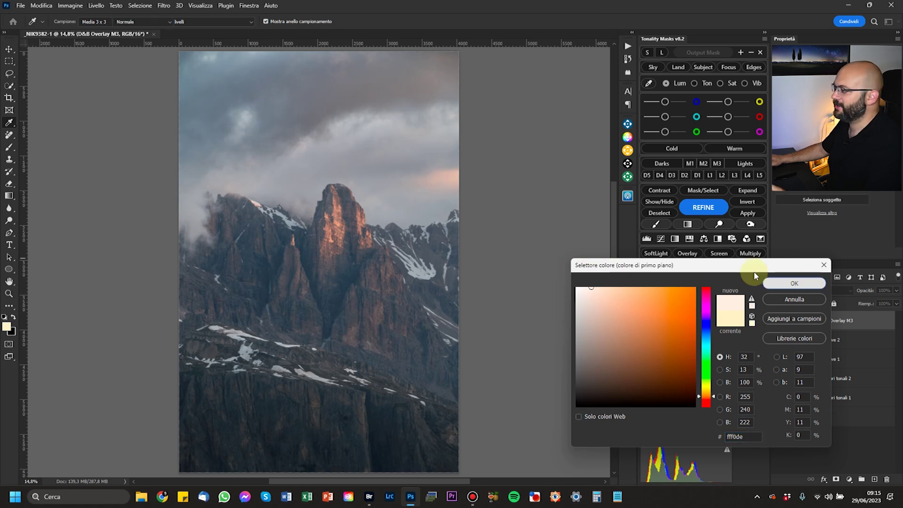
{"action": "left_click", "coordinate": [797, 281]}
- Dodge the left rock faces and the small pinnacle on the D&B Overlay M3 layer with a 300 px brush at 30% opacity
{"action": "key", "text": "g"}
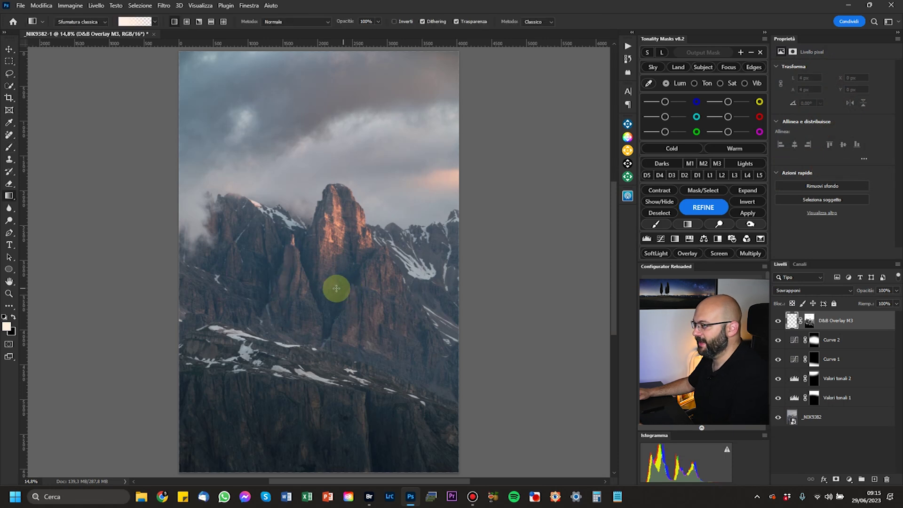
{"action": "scroll", "coordinate": [320, 285], "scroll_direction": "up", "scroll_amount": 3}
{"action": "key", "text": "b"}
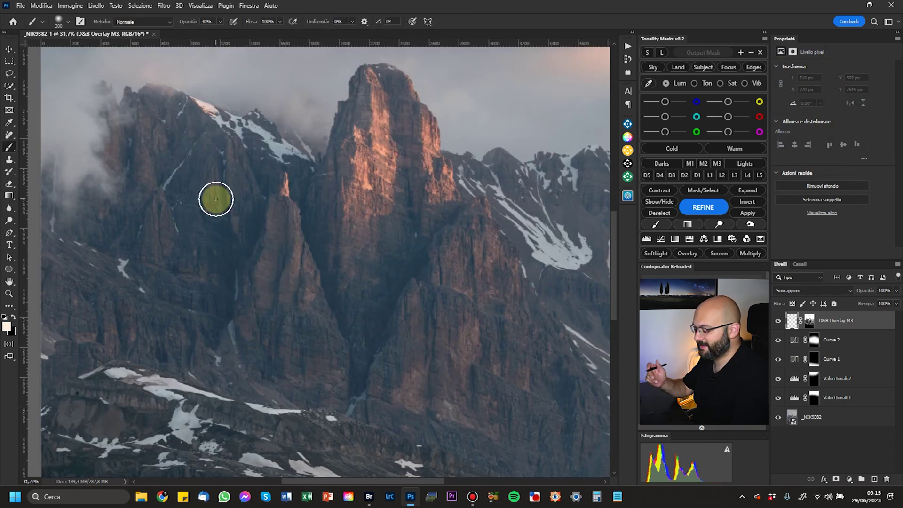
{"action": "mouse_move", "coordinate": [216, 199]}
{"action": "left_mouse_down"}
{"action": "mouse_move", "coordinate": [169, 180]}
{"action": "mouse_move", "coordinate": [168, 194]}
{"action": "mouse_move", "coordinate": [153, 142]}
{"action": "mouse_move", "coordinate": [189, 267]}
{"action": "mouse_move", "coordinate": [166, 230]}
{"action": "mouse_move", "coordinate": [214, 156]}
{"action": "mouse_move", "coordinate": [217, 244]}
{"action": "mouse_move", "coordinate": [221, 175]}
{"action": "mouse_move", "coordinate": [188, 255]}
{"action": "mouse_move", "coordinate": [173, 367]}
{"action": "mouse_move", "coordinate": [143, 346]}
{"action": "mouse_move", "coordinate": [226, 368]}
{"action": "mouse_move", "coordinate": [270, 339]}
{"action": "mouse_move", "coordinate": [276, 222]}
{"action": "mouse_move", "coordinate": [319, 368]}
{"action": "mouse_move", "coordinate": [331, 376]}
{"action": "mouse_move", "coordinate": [332, 354]}
{"action": "mouse_move", "coordinate": [322, 387]}
{"action": "mouse_move", "coordinate": [282, 212]}
{"action": "mouse_move", "coordinate": [306, 302]}
{"action": "mouse_move", "coordinate": [223, 215]}
{"action": "mouse_move", "coordinate": [187, 234]}
{"action": "mouse_move", "coordinate": [208, 218]}
{"action": "mouse_move", "coordinate": [158, 216]}
{"action": "mouse_move", "coordinate": [225, 368]}
{"action": "left_mouse_up"}
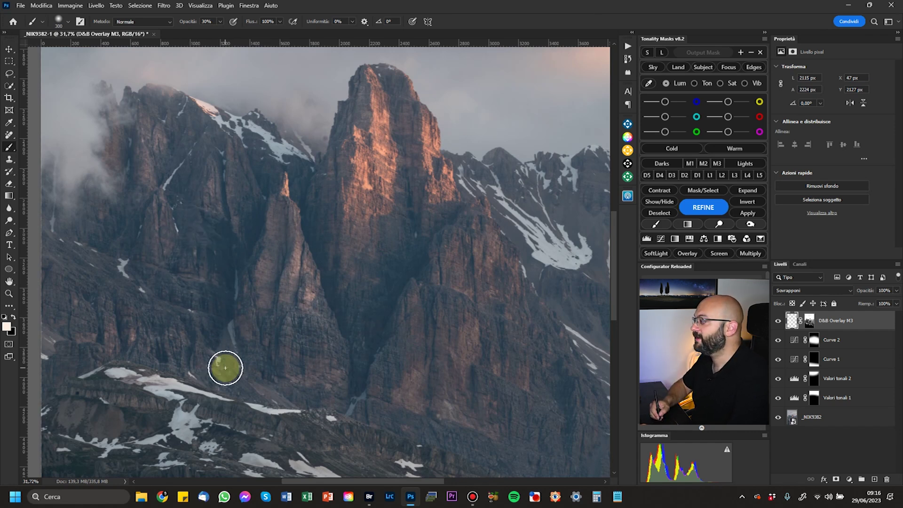
- Dodge the central and right-hand rock walls with a 600 px brush, undoing the stroke over the sunlit tower
{"action": "key", "text": "bracketright"}
{"action": "key", "text": "bracketright"}
{"action": "mouse_move", "coordinate": [376, 230]}
{"action": "left_mouse_down"}
{"action": "mouse_move", "coordinate": [366, 297]}
{"action": "mouse_move", "coordinate": [433, 218]}
{"action": "mouse_move", "coordinate": [431, 196]}
{"action": "mouse_move", "coordinate": [423, 229]}
{"action": "mouse_move", "coordinate": [442, 274]}
{"action": "mouse_move", "coordinate": [373, 154]}
{"action": "mouse_move", "coordinate": [385, 160]}
{"action": "mouse_move", "coordinate": [371, 206]}
{"action": "left_mouse_up"}
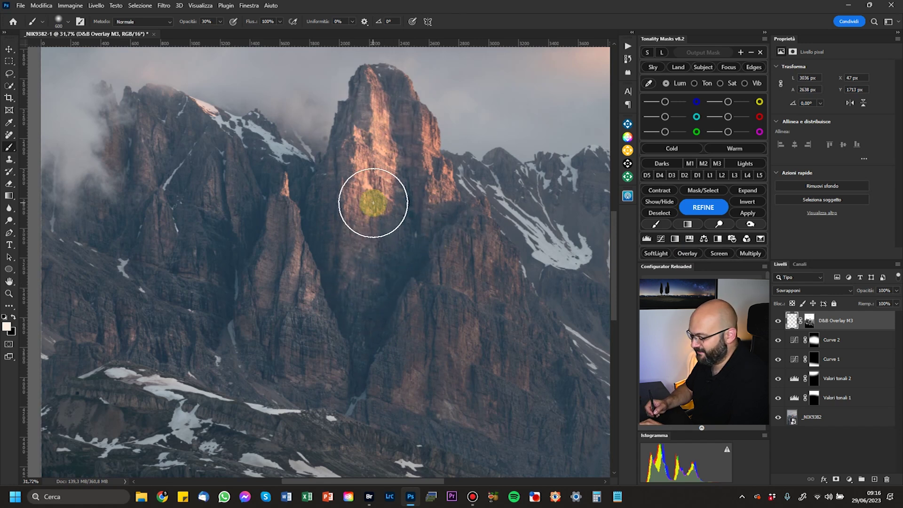
{"action": "key", "text": "ctrl+z"}
{"action": "mouse_move", "coordinate": [444, 202]}
{"action": "left_mouse_down"}
{"action": "mouse_move", "coordinate": [466, 362]}
{"action": "mouse_move", "coordinate": [446, 344]}
{"action": "mouse_move", "coordinate": [492, 277]}
{"action": "mouse_move", "coordinate": [474, 291]}
{"action": "mouse_move", "coordinate": [481, 252]}
{"action": "mouse_move", "coordinate": [476, 336]}
{"action": "mouse_move", "coordinate": [494, 312]}
{"action": "mouse_move", "coordinate": [493, 228]}
{"action": "mouse_move", "coordinate": [502, 268]}
{"action": "mouse_move", "coordinate": [387, 292]}
{"action": "mouse_move", "coordinate": [230, 195]}
{"action": "left_mouse_up"}
- Dodge the buttress to the right of the central tower with a 300 px brush
{"action": "key", "text": "bracketleft"}
{"action": "key", "text": "bracketleft"}
{"action": "key", "text": "bracketleft"}
{"action": "key", "text": "bracketleft"}
{"action": "key", "text": "bracketleft"}
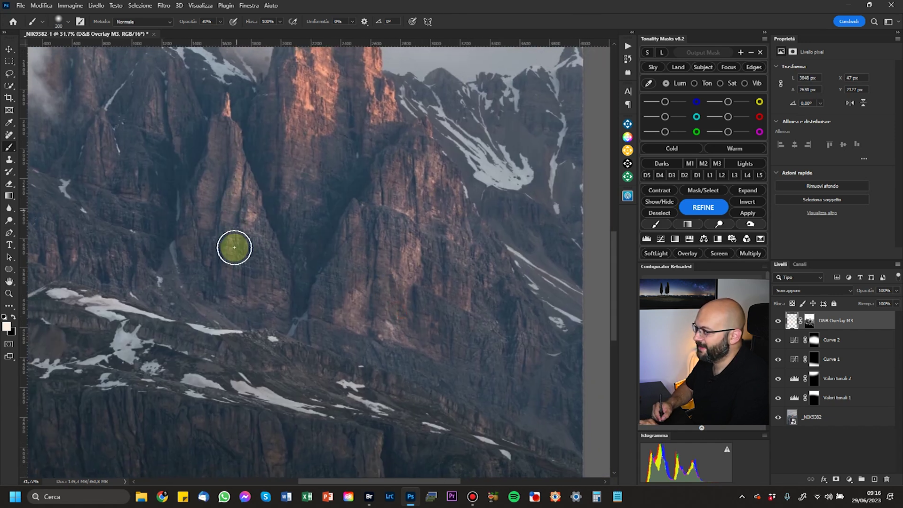
{"action": "mouse_move", "coordinate": [435, 373]}
{"action": "left_mouse_down"}
{"action": "mouse_move", "coordinate": [542, 363]}
{"action": "mouse_move", "coordinate": [486, 271]}
{"action": "mouse_move", "coordinate": [460, 174]}
{"action": "mouse_move", "coordinate": [469, 201]}
{"action": "left_mouse_up"}
- Dodge the slope around the right-hand snow gullies with a 700 px brush
{"action": "key", "text": "bracketright"}
{"action": "key", "text": "bracketright"}
{"action": "key", "text": "bracketright"}
{"action": "key", "text": "bracketright"}
{"action": "mouse_move", "coordinate": [459, 127]}
{"action": "left_mouse_down"}
{"action": "mouse_move", "coordinate": [555, 297]}
{"action": "mouse_move", "coordinate": [505, 154]}
{"action": "mouse_move", "coordinate": [530, 250]}
{"action": "left_mouse_up"}
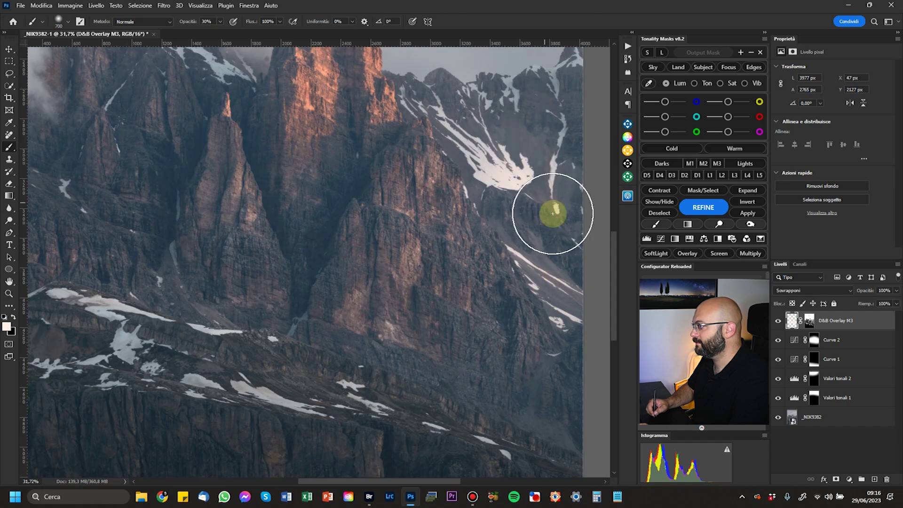
- Dodge the lower buttress, the snowy ledge and the foreground rock, reducing the brush to 400 px
{"action": "mouse_move", "coordinate": [282, 272]}
{"action": "left_mouse_down"}
{"action": "mouse_move", "coordinate": [423, 387]}
{"action": "mouse_move", "coordinate": [389, 313]}
{"action": "left_mouse_up"}
{"action": "left_click_drag", "start_coordinate": [316, 365], "coordinate": [253, 265]}
{"action": "key", "text": "bracketleft"}
{"action": "key", "text": "bracketleft"}
{"action": "mouse_move", "coordinate": [355, 323]}
{"action": "left_mouse_down"}
{"action": "mouse_move", "coordinate": [530, 377]}
{"action": "mouse_move", "coordinate": [482, 341]}
{"action": "mouse_move", "coordinate": [609, 389]}
{"action": "mouse_move", "coordinate": [369, 328]}
{"action": "left_mouse_up"}
{"action": "key", "text": "bracketleft"}
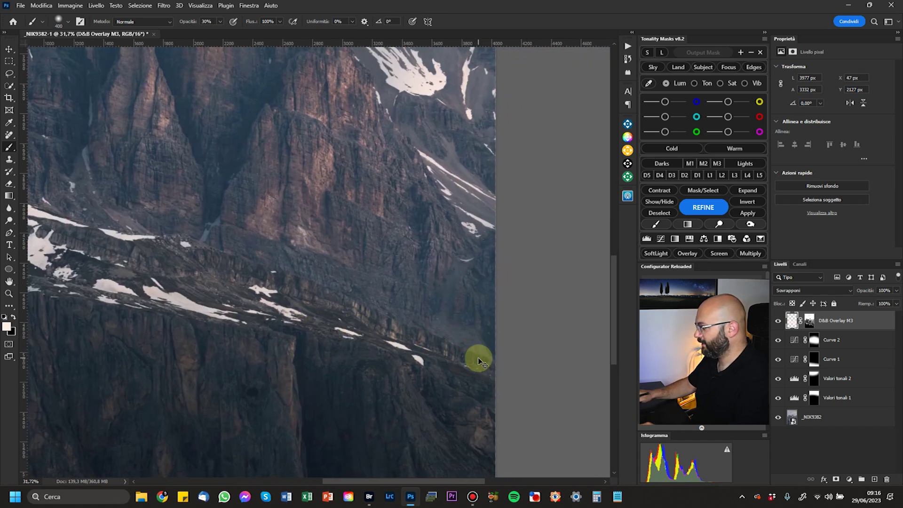
- Compare the whole photo with and without the D&B Overlay M3 layer
{"action": "key", "text": "ctrl+0"}
{"action": "left_click", "coordinate": [779, 323]}
{"action": "left_click", "coordinate": [779, 323]}
{"action": "left_click", "coordinate": [779, 322]}
{"action": "left_click", "coordinate": [778, 322]}
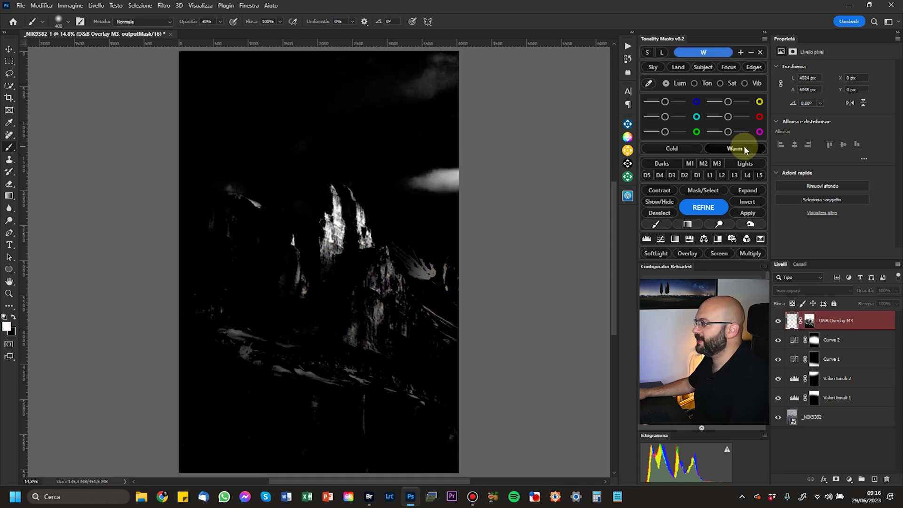
- Generate the Warm colour mask, refine its midtone level to 0,80, and apply it to a new Overlay dodge-and-burn layer
{"action": "scroll", "coordinate": [383, 216], "scroll_direction": "up", "scroll_amount": 5}
{"action": "left_click_drag", "start_coordinate": [409, 213], "coordinate": [409, 234]}
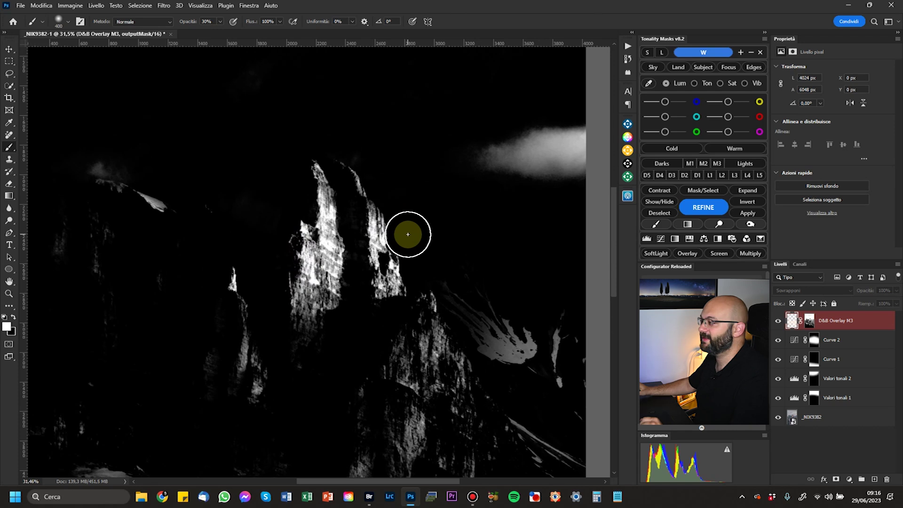
{"action": "left_click", "coordinate": [712, 208]}
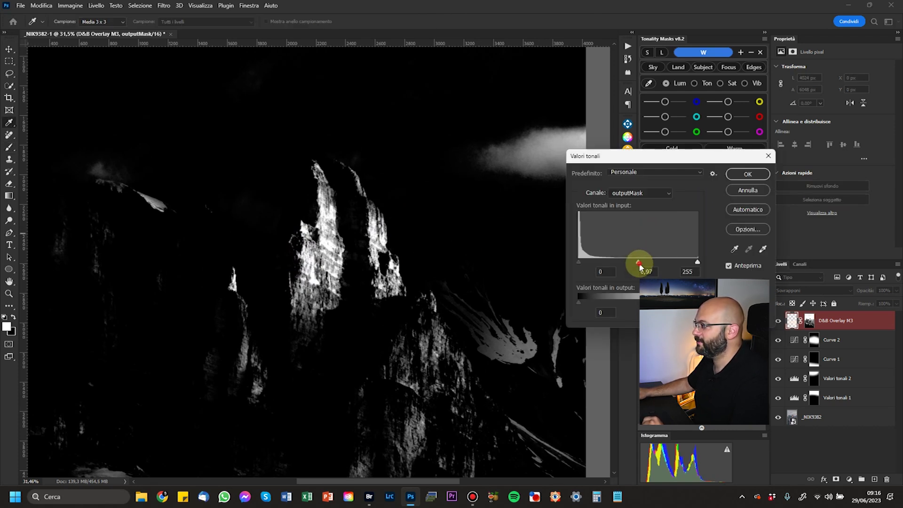
{"action": "left_click_drag", "start_coordinate": [635, 264], "coordinate": [653, 265]}
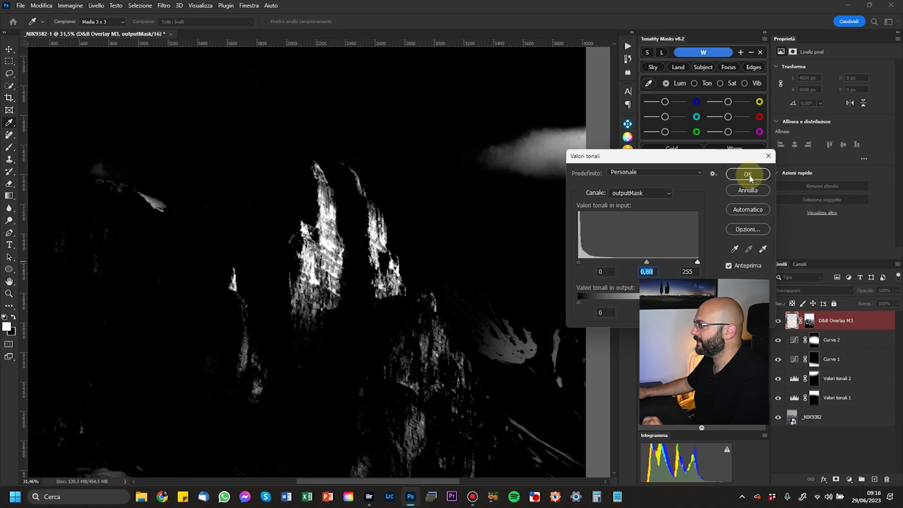
{"action": "left_click", "coordinate": [734, 175]}
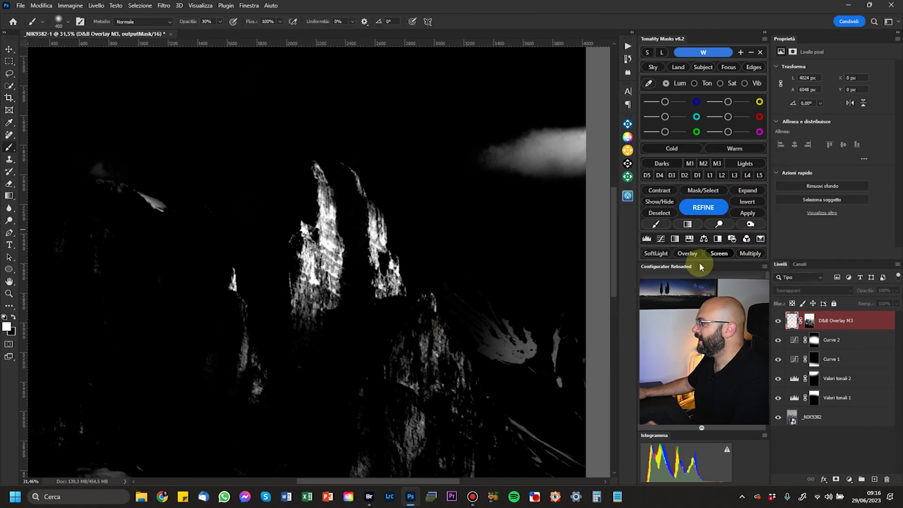
{"action": "left_click", "coordinate": [687, 253]}
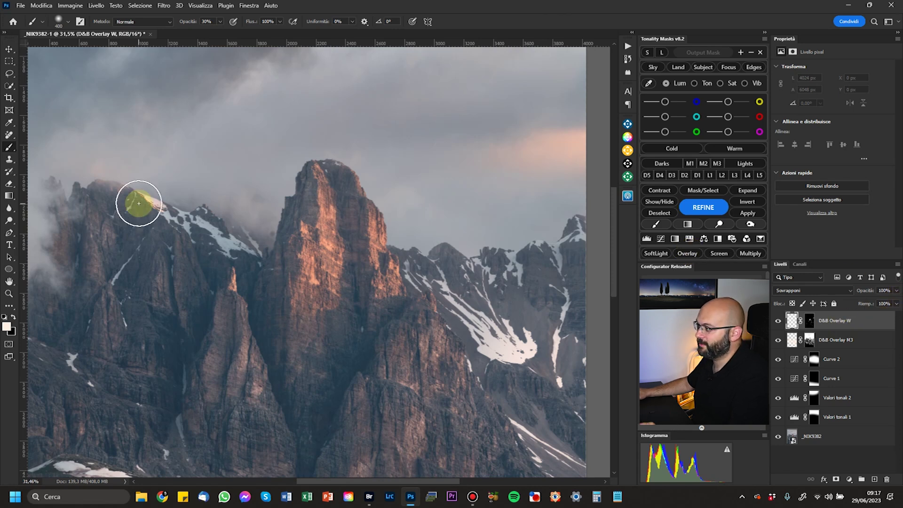
- Sample the sunlit rock of the main tower as foreground colour and adjust it to a light warm orange, #ffdeab
{"action": "scroll", "coordinate": [269, 220], "scroll_direction": "up", "scroll_amount": 2}
{"action": "scroll", "coordinate": [277, 235], "scroll_direction": "up", "scroll_amount": 1}
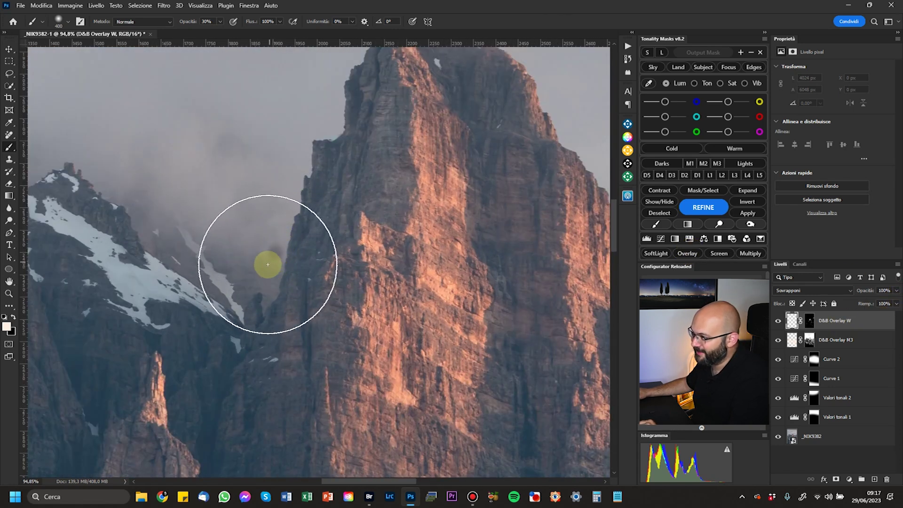
{"action": "scroll", "coordinate": [298, 257], "scroll_direction": "down", "scroll_amount": 1}
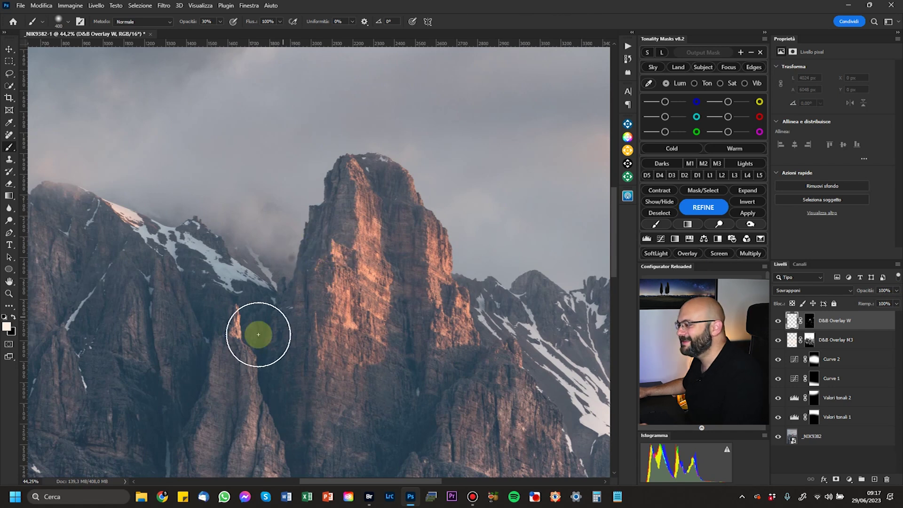
{"action": "left_click_drag", "start_coordinate": [135, 222], "coordinate": [215, 273]}
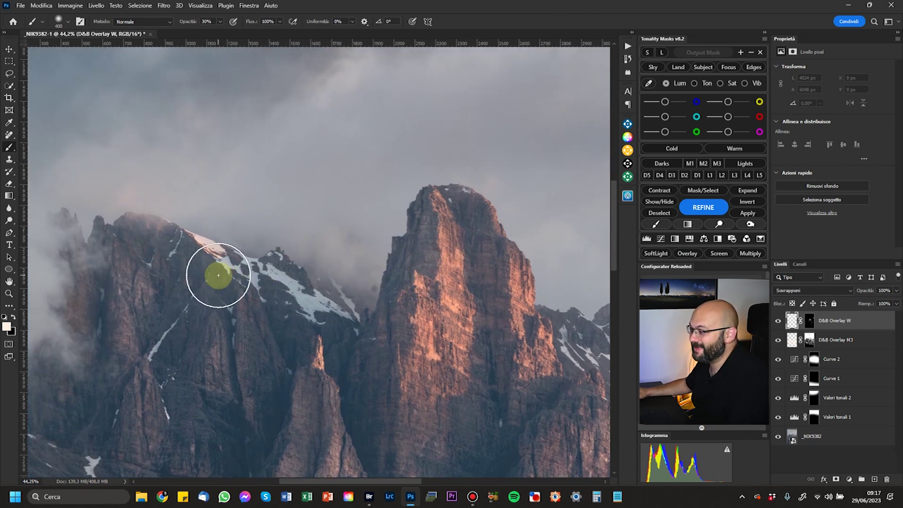
{"action": "left_click", "coordinate": [6, 328]}
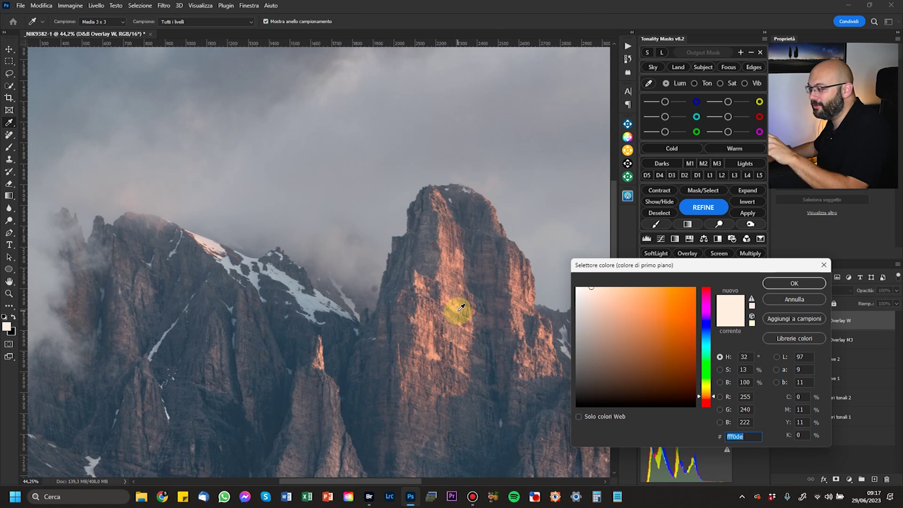
{"action": "left_click", "coordinate": [460, 306]}
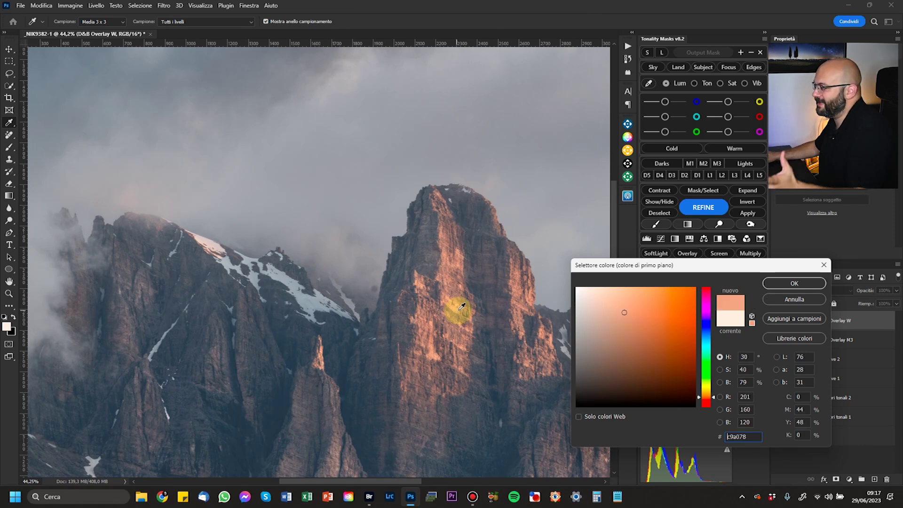
{"action": "left_click_drag", "start_coordinate": [627, 312], "coordinate": [615, 284]}
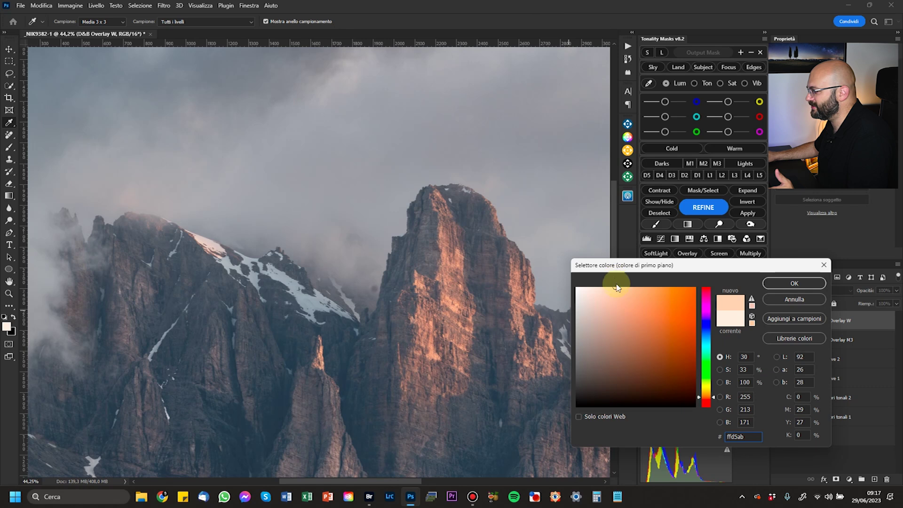
{"action": "left_click_drag", "start_coordinate": [709, 384], "coordinate": [709, 399]}
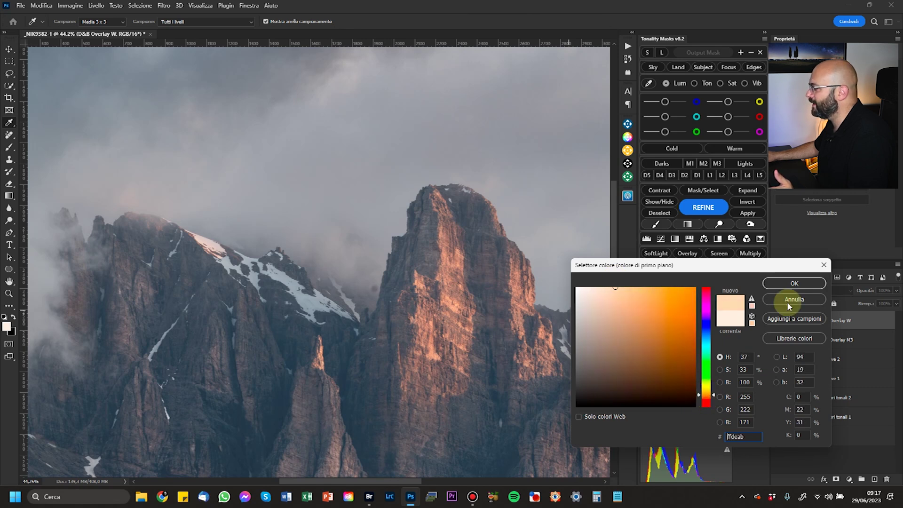
{"action": "left_click", "coordinate": [795, 283]}
{"action": "key", "text": "b"}
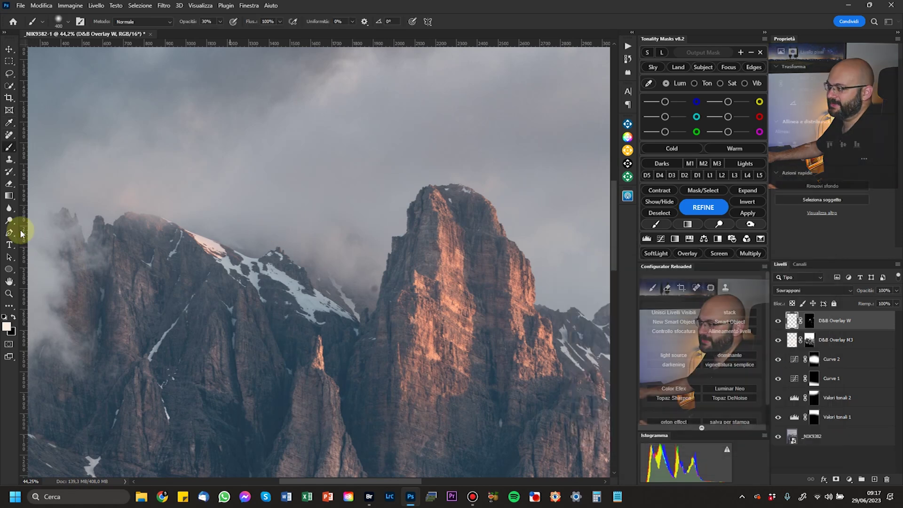
- Dodge the sunlit ridge, main tower and buttress with the warm colour on the D&B Overlay W layer, enlarging the brush to 600 px
{"action": "key", "text": "bracketleft"}
{"action": "scroll", "coordinate": [202, 248], "scroll_direction": "up", "scroll_amount": 2}
{"action": "mouse_move", "coordinate": [215, 247]}
{"action": "left_mouse_down"}
{"action": "mouse_move", "coordinate": [108, 357]}
{"action": "mouse_move", "coordinate": [239, 265]}
{"action": "mouse_move", "coordinate": [363, 383]}
{"action": "mouse_move", "coordinate": [363, 403]}
{"action": "mouse_move", "coordinate": [494, 409]}
{"action": "mouse_move", "coordinate": [447, 404]}
{"action": "left_mouse_up"}
{"action": "left_click_drag", "start_coordinate": [448, 404], "coordinate": [290, 382]}
{"action": "key", "text": "bracketright"}
{"action": "key", "text": "bracketright"}
{"action": "left_click", "coordinate": [378, 194]}
{"action": "mouse_move", "coordinate": [378, 194]}
{"action": "left_mouse_down"}
{"action": "mouse_move", "coordinate": [355, 423]}
{"action": "mouse_move", "coordinate": [489, 283]}
{"action": "mouse_move", "coordinate": [494, 368]}
{"action": "mouse_move", "coordinate": [520, 379]}
{"action": "mouse_move", "coordinate": [157, 179]}
{"action": "mouse_move", "coordinate": [320, 302]}
{"action": "mouse_move", "coordinate": [312, 262]}
{"action": "left_mouse_up"}
{"action": "scroll", "coordinate": [238, 259], "scroll_direction": "down", "scroll_amount": 5}
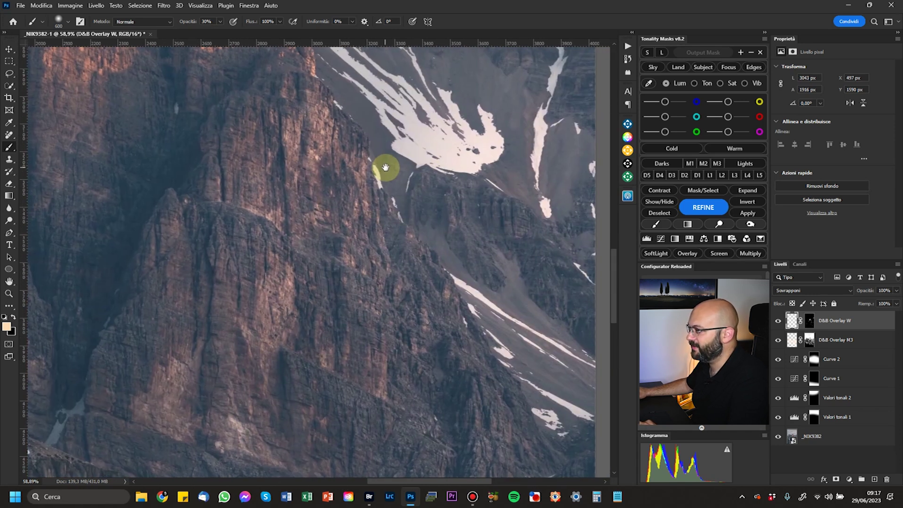
- Compare the photo with and without the D&B Overlay W layer and inspect the rock faces up close
{"action": "scroll", "coordinate": [385, 168], "scroll_direction": "down", "scroll_amount": 5}
{"action": "left_click_drag", "start_coordinate": [316, 265], "coordinate": [355, 298]}
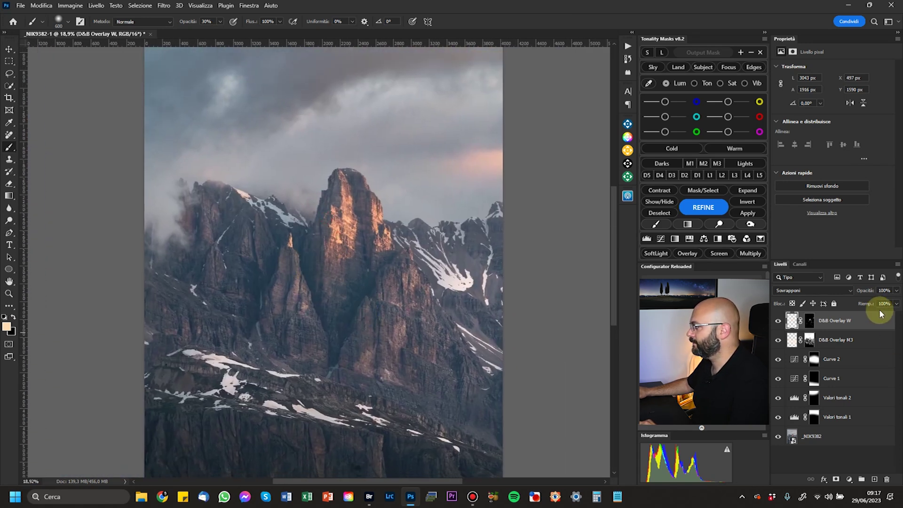
{"action": "left_click", "coordinate": [778, 321]}
{"action": "left_click", "coordinate": [777, 322]}
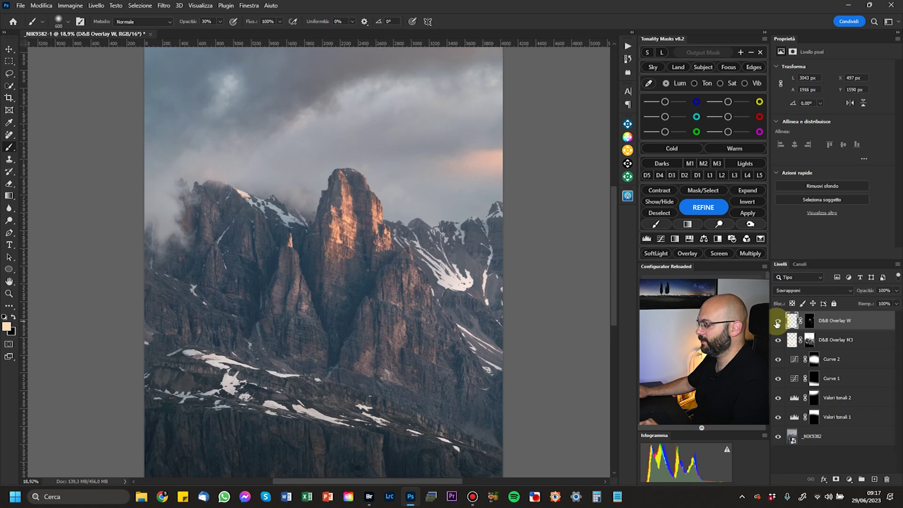
{"action": "key", "text": "ctrl+0"}
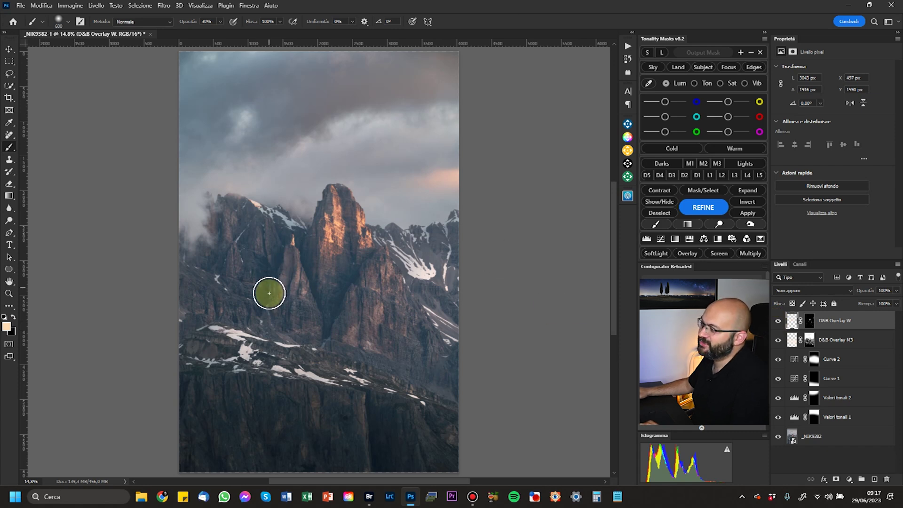
{"action": "scroll", "coordinate": [268, 287], "scroll_direction": "up", "scroll_amount": 4}
{"action": "scroll", "coordinate": [269, 295], "scroll_direction": "up", "scroll_amount": 1}
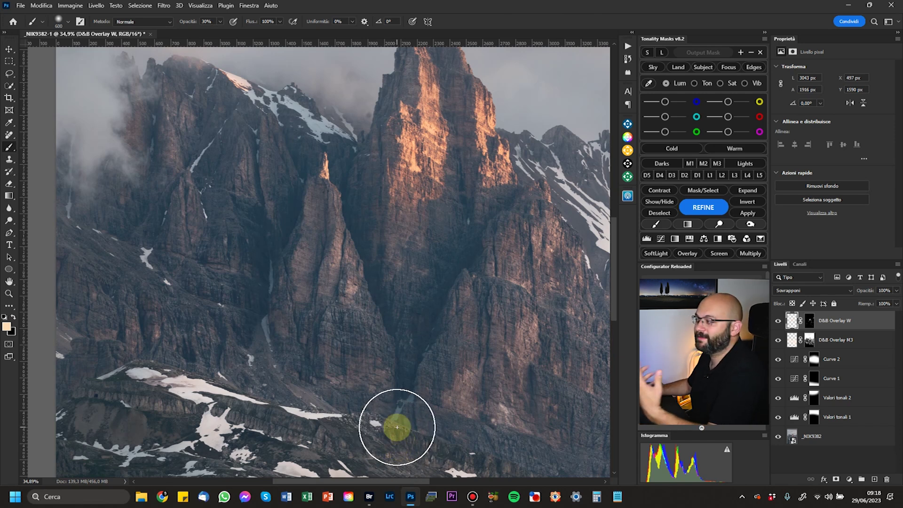
{"action": "scroll", "coordinate": [453, 383], "scroll_direction": "down", "scroll_amount": 3}
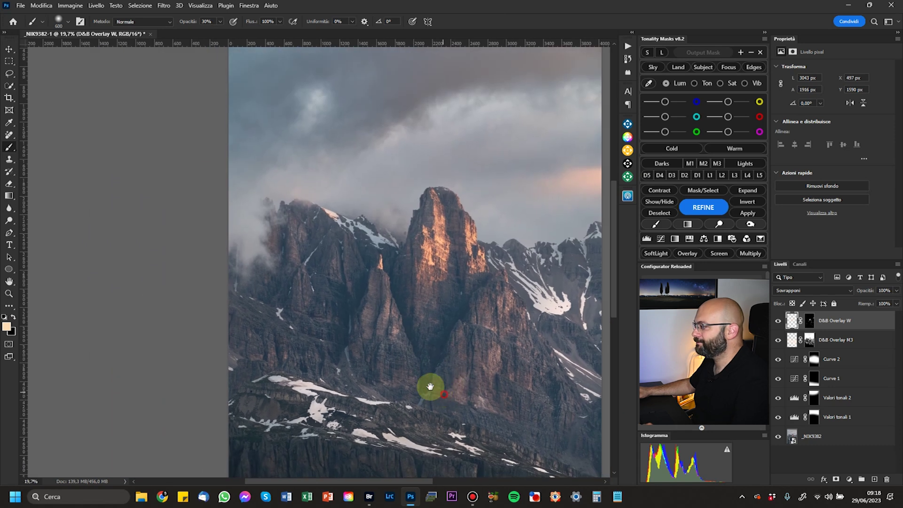
{"action": "left_click_drag", "start_coordinate": [438, 387], "coordinate": [381, 374]}
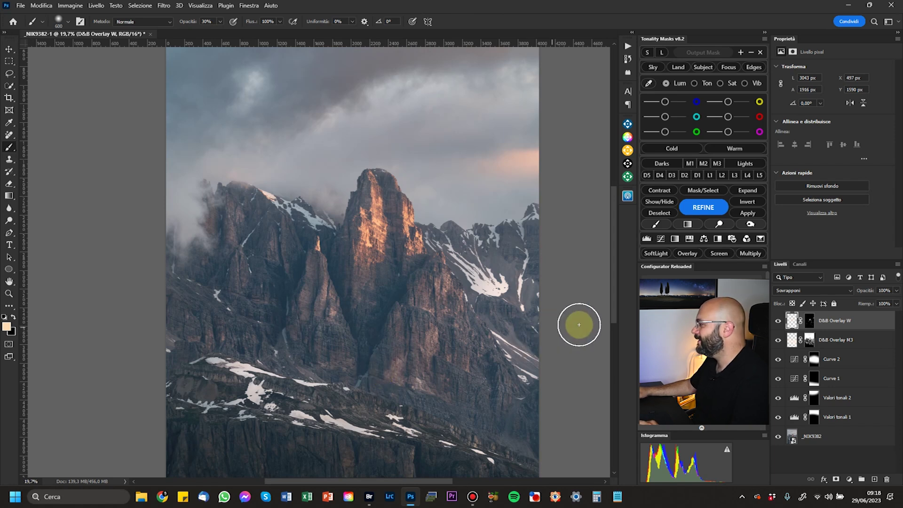
- Generate the D5 darks mask and apply it to a new Soft Light dodge-and-burn layer
{"action": "left_click", "coordinate": [657, 165]}
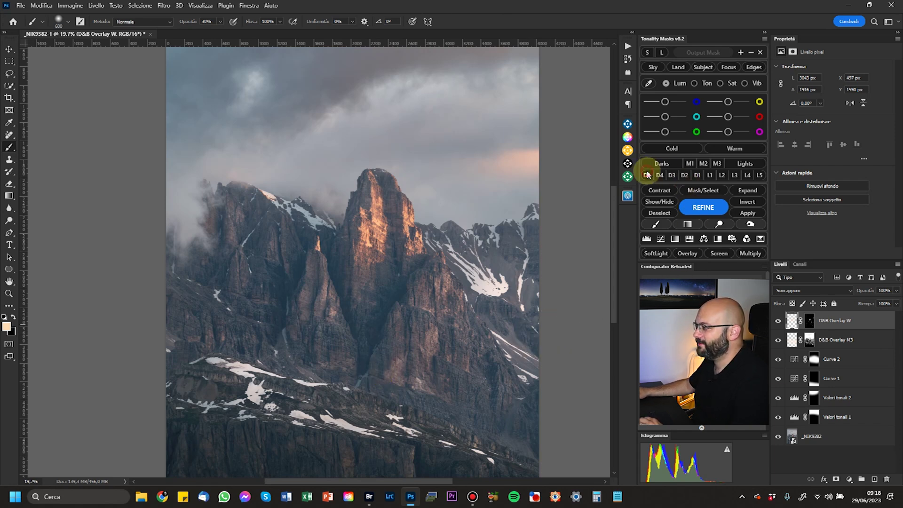
{"action": "left_click", "coordinate": [647, 173]}
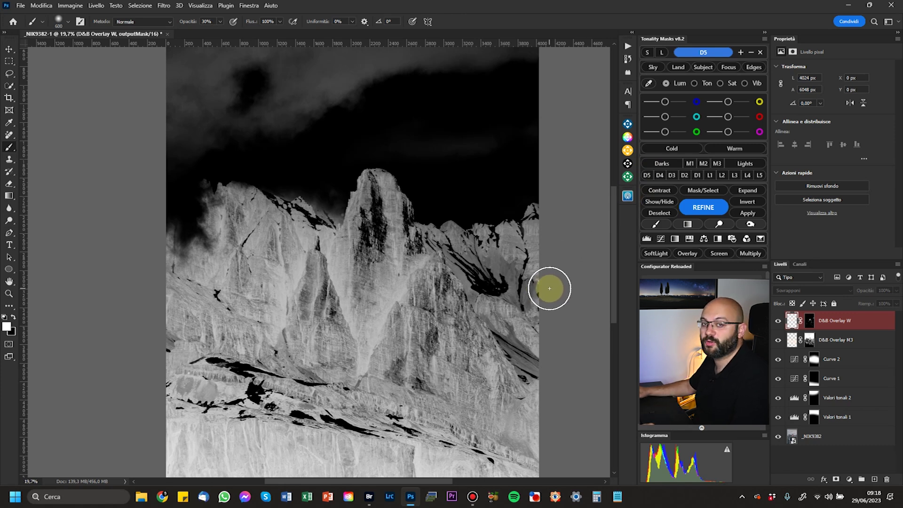
{"action": "left_click", "coordinate": [659, 254]}
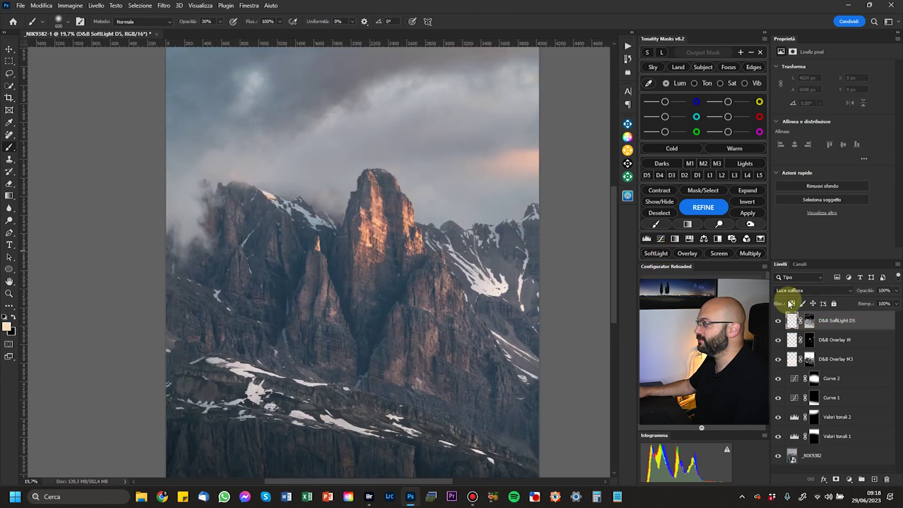
- Burn the shadowed rock of the left-hand mountainside in black with a brush larger than 600 px
{"action": "key", "text": "x"}
{"action": "scroll", "coordinate": [235, 239], "scroll_direction": "up", "scroll_amount": 2}
{"action": "key", "text": "bracketright"}
{"action": "scroll", "coordinate": [193, 252], "scroll_direction": "up", "scroll_amount": 2}
{"action": "key", "text": "bracketright"}
{"action": "key", "text": "bracketright"}
{"action": "mouse_move", "coordinate": [194, 256]}
{"action": "left_mouse_down"}
{"action": "mouse_move", "coordinate": [207, 216]}
{"action": "mouse_move", "coordinate": [186, 333]}
{"action": "mouse_move", "coordinate": [185, 401]}
{"action": "left_mouse_up"}
{"action": "mouse_move", "coordinate": [318, 324]}
{"action": "left_mouse_down"}
{"action": "mouse_move", "coordinate": [288, 227]}
{"action": "mouse_move", "coordinate": [308, 185]}
{"action": "mouse_move", "coordinate": [292, 189]}
{"action": "left_mouse_up"}
- Burn the dark ravines between the peaks and the lower right-hand slope, reducing the brush to 500 px
{"action": "key", "text": "bracketleft"}
{"action": "key", "text": "bracketleft"}
{"action": "key", "text": "bracketleft"}
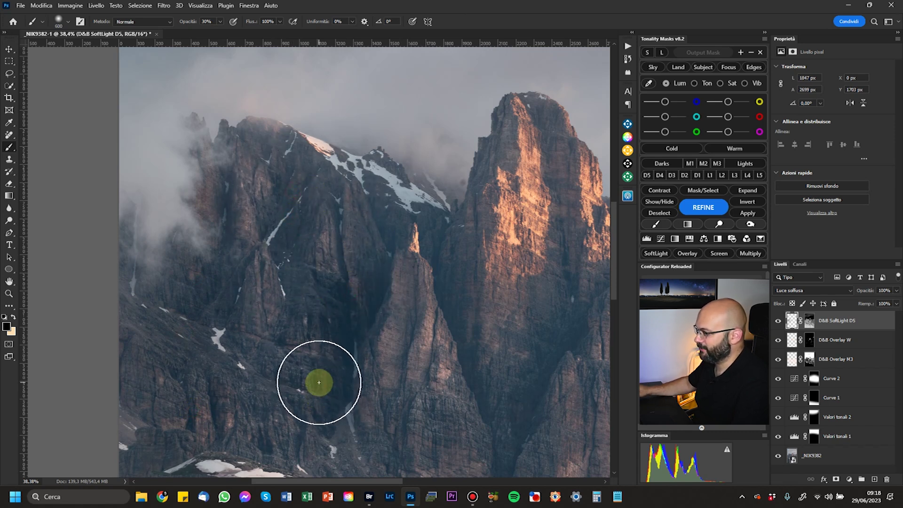
{"action": "key", "text": "bracketleft"}
{"action": "mouse_move", "coordinate": [339, 208]}
{"action": "left_mouse_down"}
{"action": "mouse_move", "coordinate": [389, 199]}
{"action": "mouse_move", "coordinate": [448, 218]}
{"action": "mouse_move", "coordinate": [524, 404]}
{"action": "mouse_move", "coordinate": [521, 353]}
{"action": "mouse_move", "coordinate": [517, 413]}
{"action": "mouse_move", "coordinate": [226, 365]}
{"action": "left_mouse_up"}
{"action": "mouse_move", "coordinate": [301, 229]}
{"action": "left_mouse_down"}
{"action": "mouse_move", "coordinate": [343, 201]}
{"action": "mouse_move", "coordinate": [377, 202]}
{"action": "mouse_move", "coordinate": [425, 275]}
{"action": "left_mouse_up"}
{"action": "left_click_drag", "start_coordinate": [443, 354], "coordinate": [448, 155]}
{"action": "left_click_drag", "start_coordinate": [484, 304], "coordinate": [504, 368]}
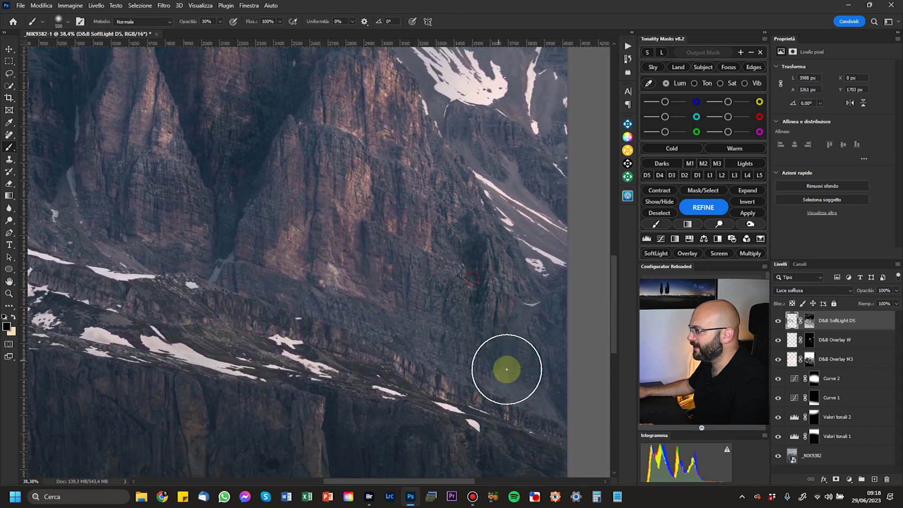
{"action": "mouse_move", "coordinate": [353, 252]}
{"action": "left_mouse_down"}
{"action": "mouse_move", "coordinate": [415, 244]}
{"action": "mouse_move", "coordinate": [433, 258]}
{"action": "left_mouse_up"}
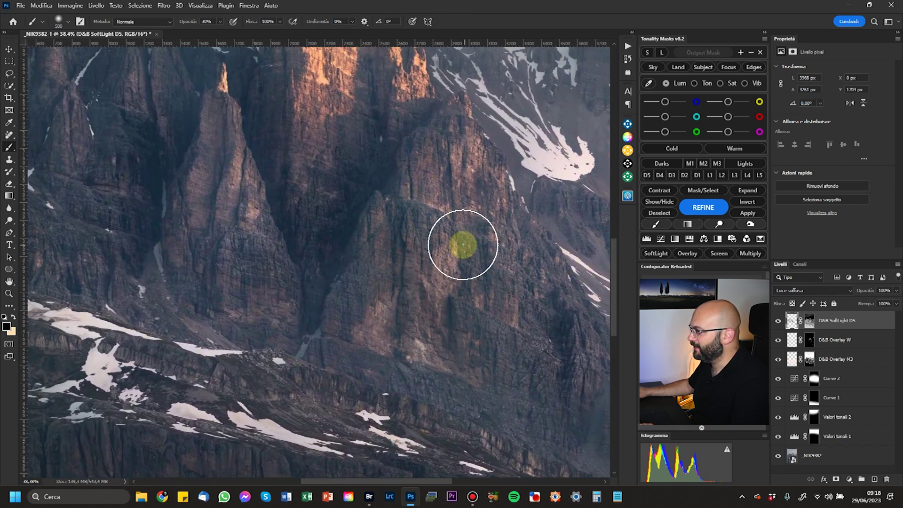
- Burn the narrow shadow lines and crevices of the central and left-hand rock faces with a 175 px brush
{"action": "mouse_move", "coordinate": [247, 242]}
{"action": "left_mouse_down"}
{"action": "mouse_move", "coordinate": [200, 245]}
{"action": "mouse_move", "coordinate": [195, 138]}
{"action": "mouse_move", "coordinate": [205, 133]}
{"action": "mouse_move", "coordinate": [221, 86]}
{"action": "mouse_move", "coordinate": [205, 145]}
{"action": "left_mouse_up"}
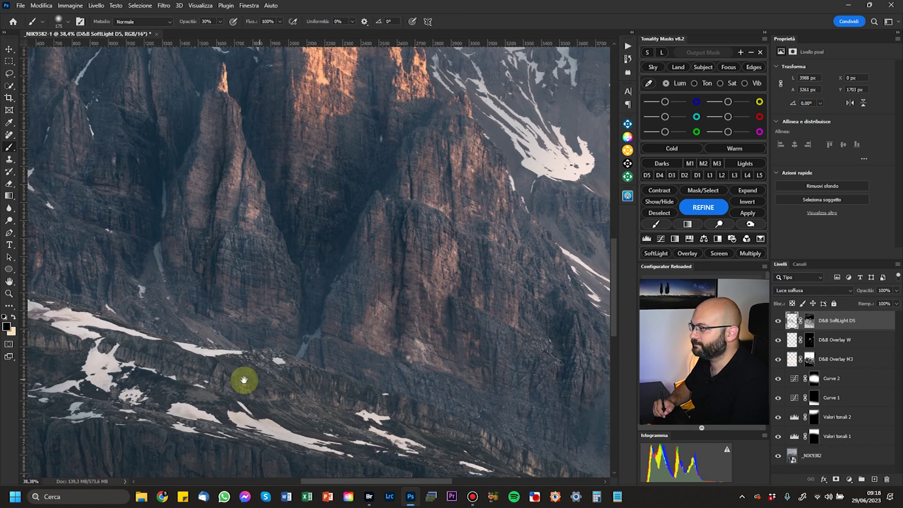
{"action": "left_click_drag", "start_coordinate": [264, 379], "coordinate": [489, 421]}
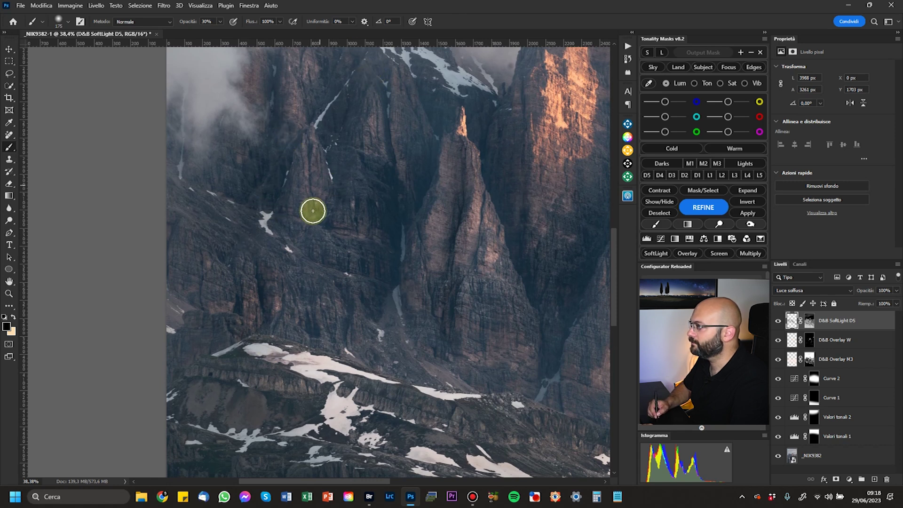
{"action": "left_click_drag", "start_coordinate": [395, 240], "coordinate": [244, 365]}
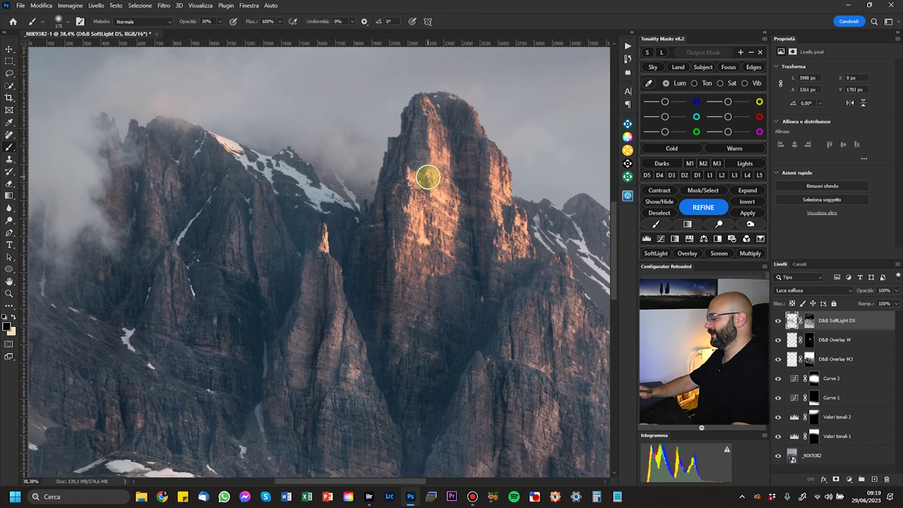
- Compare the whole photo with and without the three dodge-and-burn layers, and against the unedited _NIK9382 base layer
{"action": "key", "text": "ctrl+0"}
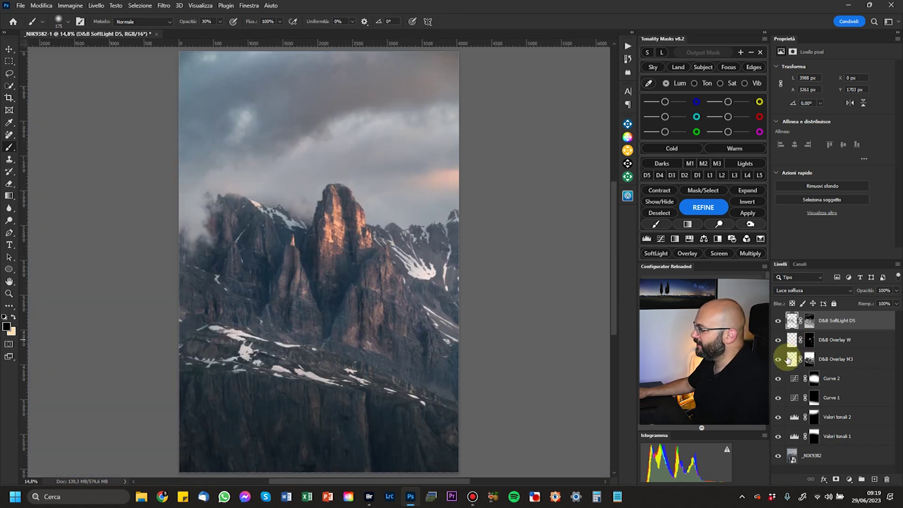
{"action": "left_click", "coordinate": [779, 340]}
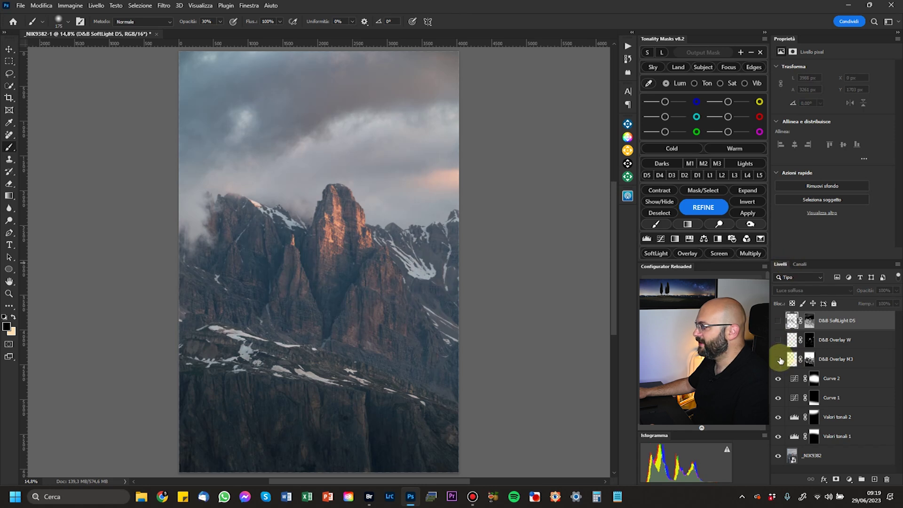
{"action": "left_click", "coordinate": [779, 359]}
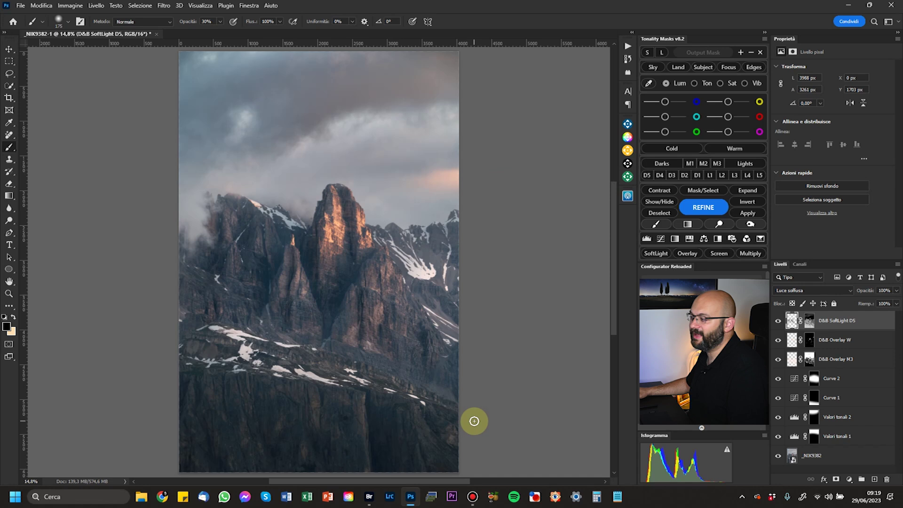
{"action": "left_click", "coordinate": [780, 457]}
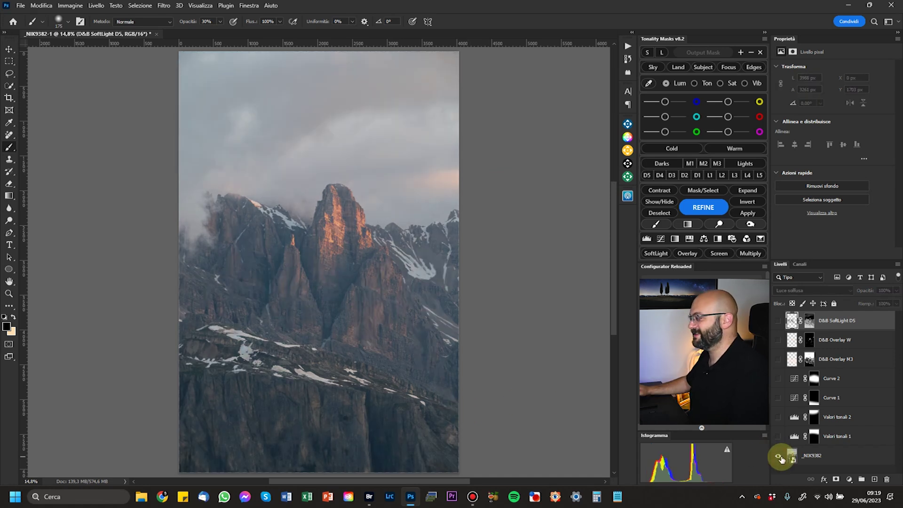
{"action": "left_click", "coordinate": [779, 457], "text": "alt"}
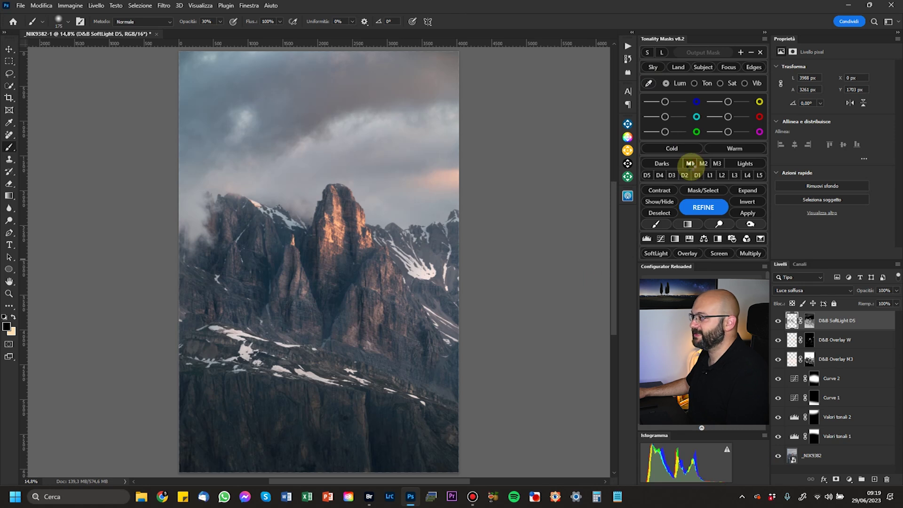
- Add a Curves layer masked with M1 and shape an S-curve with points at 179 to 205 and 88 to 74
{"action": "left_click", "coordinate": [690, 164]}
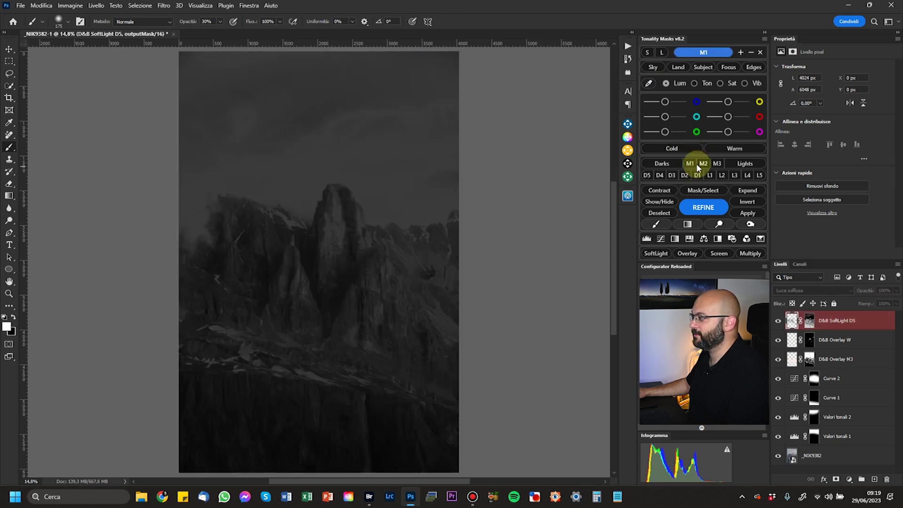
{"action": "left_click", "coordinate": [661, 239]}
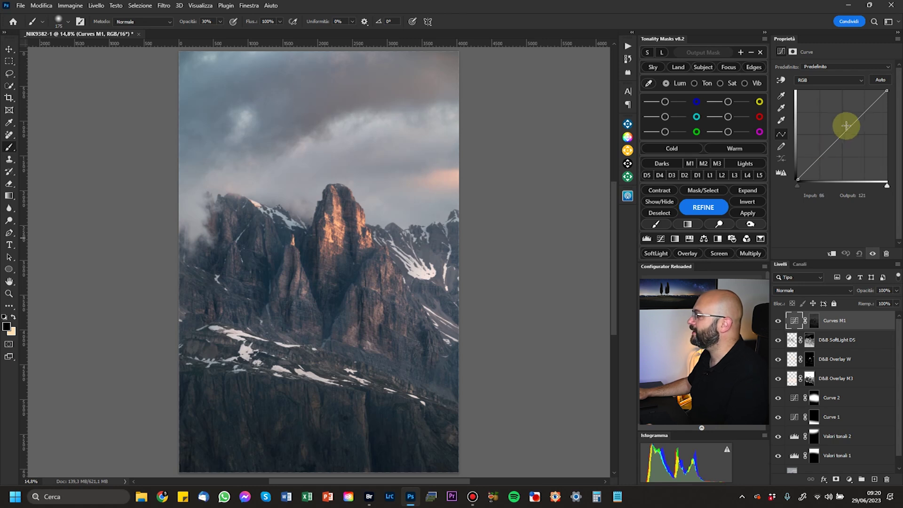
{"action": "left_click_drag", "start_coordinate": [865, 117], "coordinate": [860, 108]}
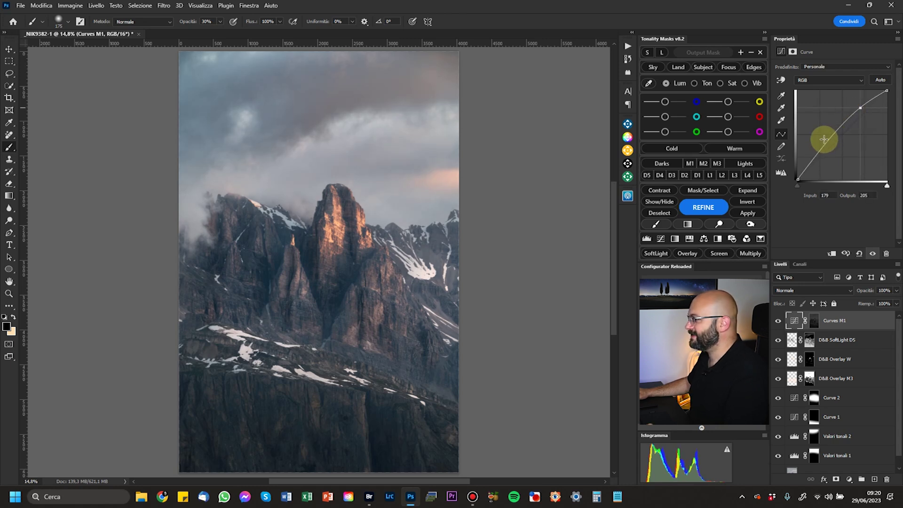
{"action": "left_click_drag", "start_coordinate": [829, 149], "coordinate": [830, 155]}
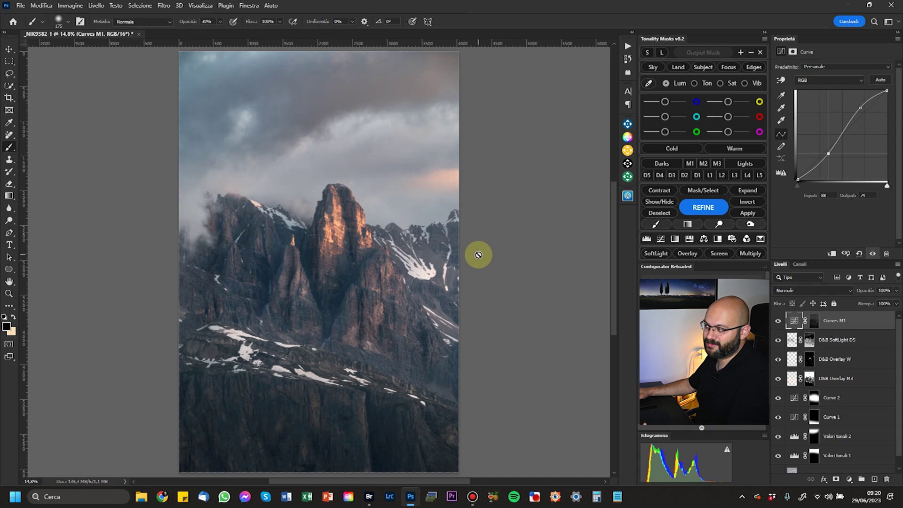
- Add a Hue/Saturation layer, raise the Reds saturation to +48 by sampling the warm clouds, and invert its mask to black
{"action": "left_click", "coordinate": [849, 480]}
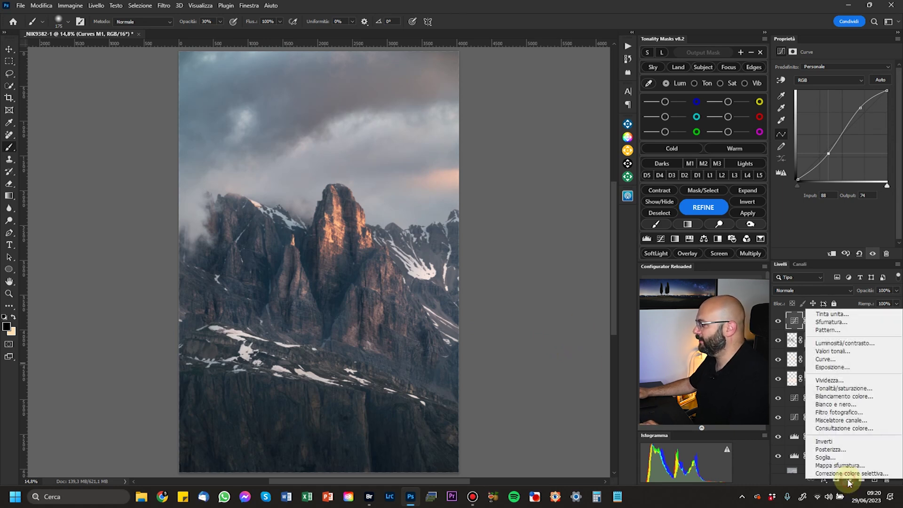
{"action": "left_click", "coordinate": [849, 388]}
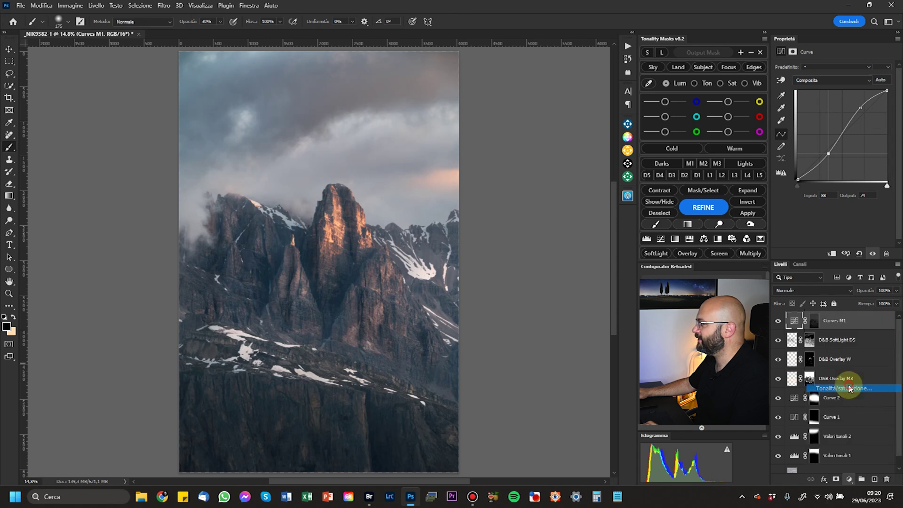
{"action": "left_click", "coordinate": [781, 82]}
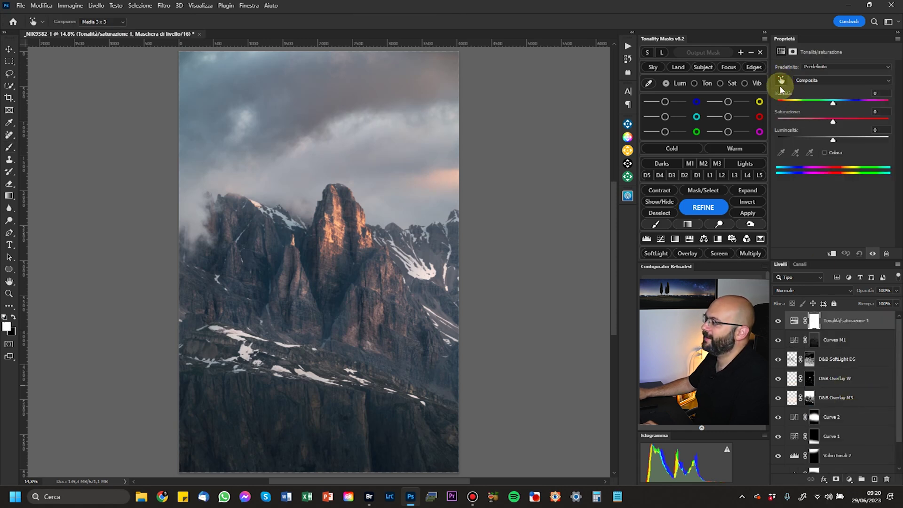
{"action": "left_click", "coordinate": [374, 94]}
{"action": "left_click", "coordinate": [418, 89]}
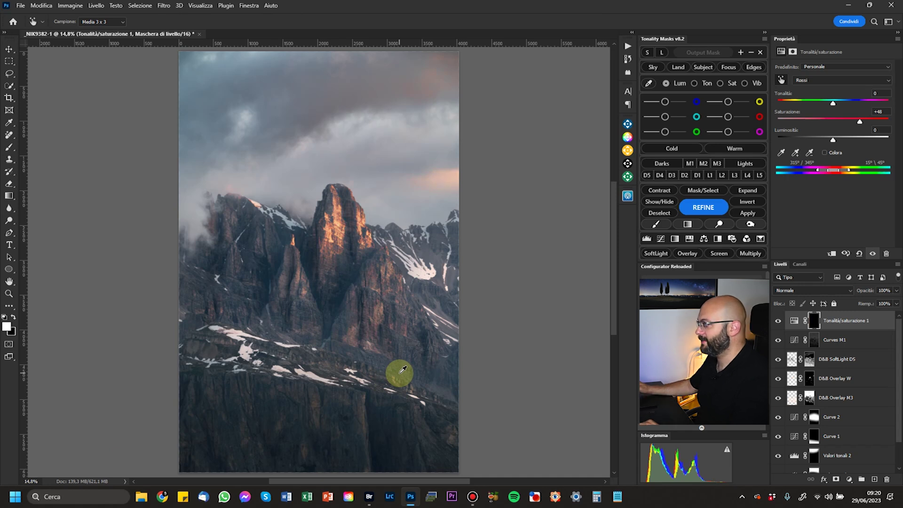
- Paint white on the Hue/Saturation mask over the upper clouds with a 1000 px brush at 100% opacity
{"action": "key", "text": "b"}
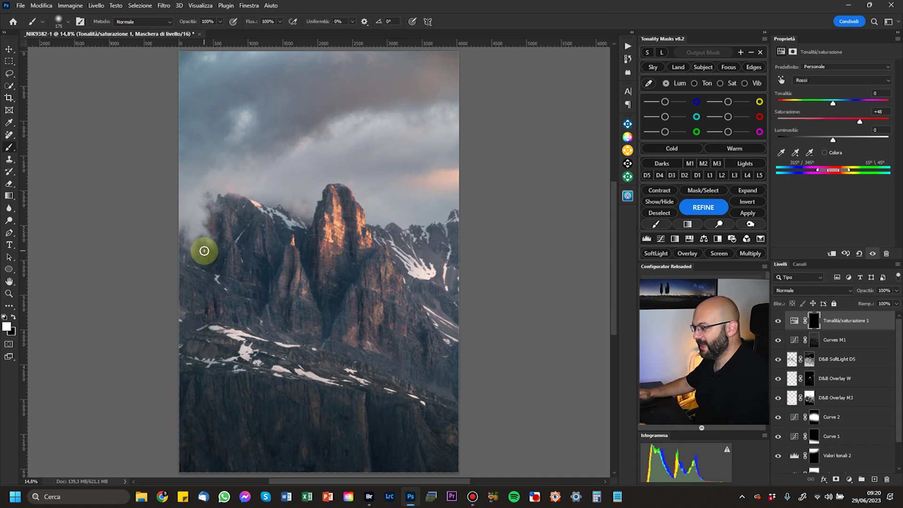
{"action": "key", "text": "bracketright"}
{"action": "key", "text": "bracketright"}
{"action": "key", "text": "bracketright"}
{"action": "key", "text": "bracketright"}
{"action": "key", "text": "bracketright"}
{"action": "key", "text": "bracketright"}
{"action": "key", "text": "bracketright"}
{"action": "key", "text": "bracketright"}
{"action": "key", "text": "bracketright"}
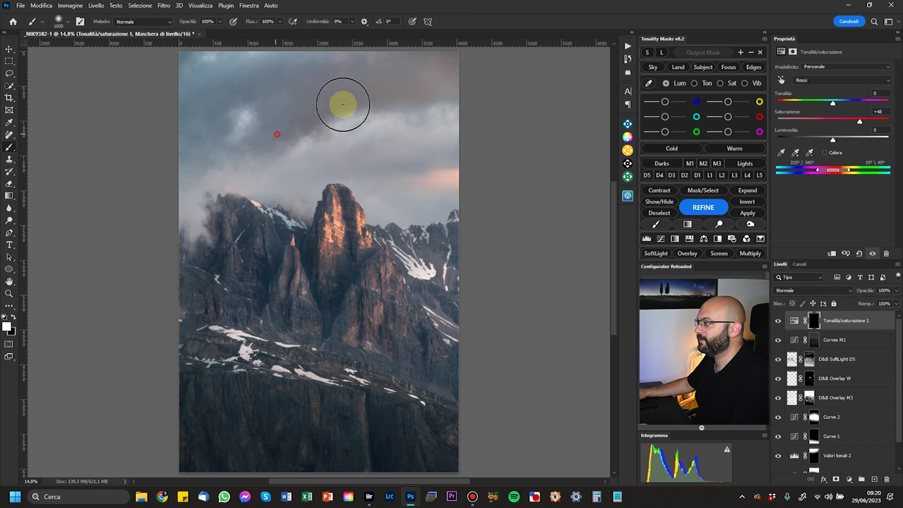
{"action": "mouse_move", "coordinate": [307, 105]}
{"action": "left_mouse_down"}
{"action": "mouse_move", "coordinate": [398, 90]}
{"action": "mouse_move", "coordinate": [475, 97]}
{"action": "mouse_move", "coordinate": [420, 172]}
{"action": "mouse_move", "coordinate": [533, 162]}
{"action": "mouse_move", "coordinate": [386, 109]}
{"action": "mouse_move", "coordinate": [225, 137]}
{"action": "mouse_move", "coordinate": [186, 155]}
{"action": "mouse_move", "coordinate": [221, 156]}
{"action": "mouse_move", "coordinate": [226, 170]}
{"action": "mouse_move", "coordinate": [401, 60]}
{"action": "mouse_move", "coordinate": [537, 145]}
{"action": "left_mouse_up"}
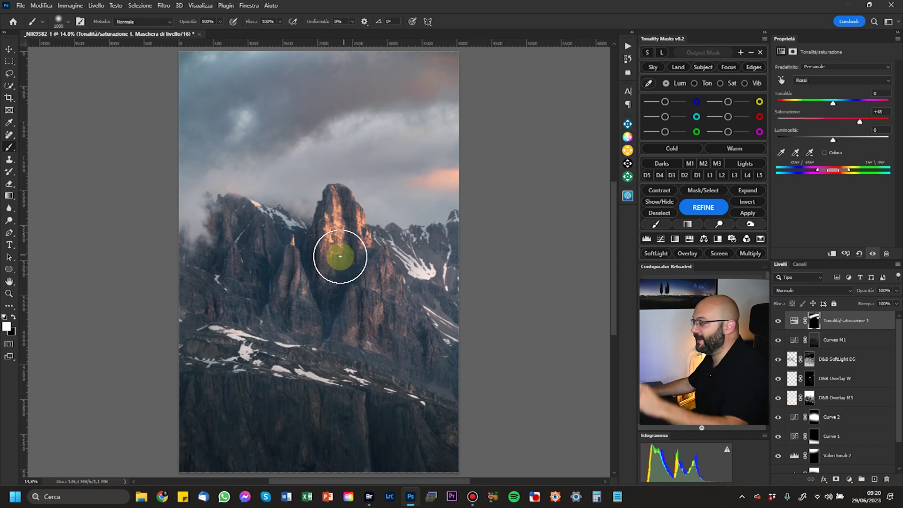
- Add a second Hue/Saturation layer with the Yellows saturation at +14 and a black mask
{"action": "left_click", "coordinate": [849, 479]}
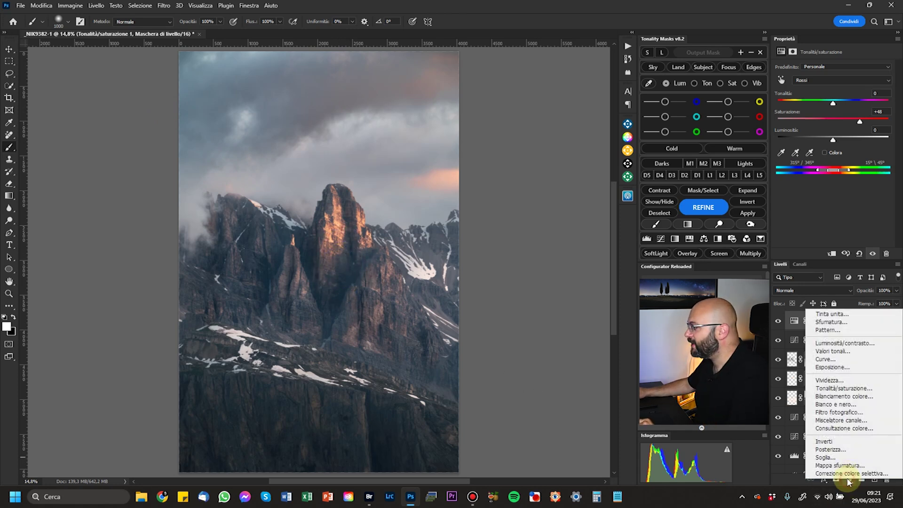
{"action": "left_click", "coordinate": [846, 389]}
{"action": "left_click", "coordinate": [782, 83]}
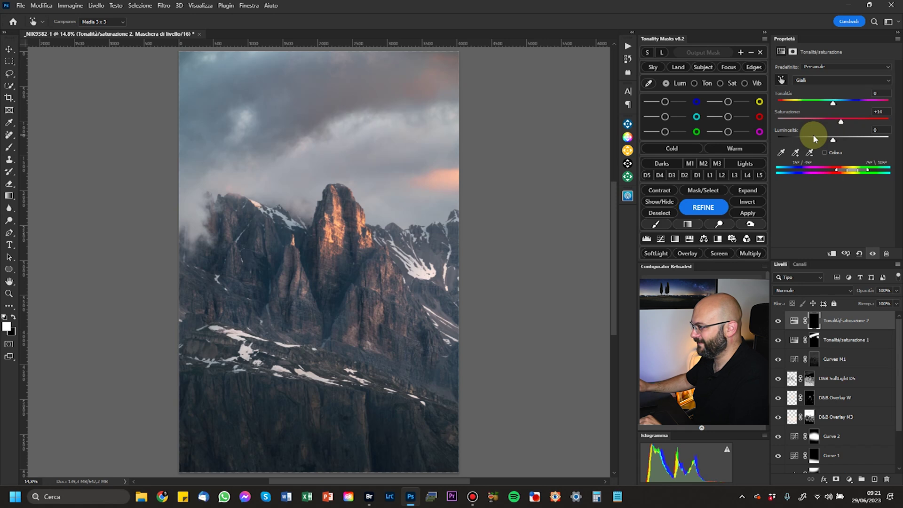
- Reveal the Yellows adjustment on the mountain peaks by painting its mask white with a 1200 px brush, and check its effect
{"action": "key", "text": "b"}
{"action": "mouse_move", "coordinate": [365, 199]}
{"action": "left_mouse_down"}
{"action": "mouse_move", "coordinate": [325, 210]}
{"action": "mouse_move", "coordinate": [339, 211]}
{"action": "mouse_move", "coordinate": [347, 236]}
{"action": "mouse_move", "coordinate": [290, 296]}
{"action": "mouse_move", "coordinate": [292, 253]}
{"action": "mouse_move", "coordinate": [213, 205]}
{"action": "mouse_move", "coordinate": [300, 234]}
{"action": "mouse_move", "coordinate": [406, 245]}
{"action": "mouse_move", "coordinate": [407, 275]}
{"action": "mouse_move", "coordinate": [469, 345]}
{"action": "mouse_move", "coordinate": [613, 391]}
{"action": "left_mouse_up"}
{"action": "left_click", "coordinate": [780, 321]}
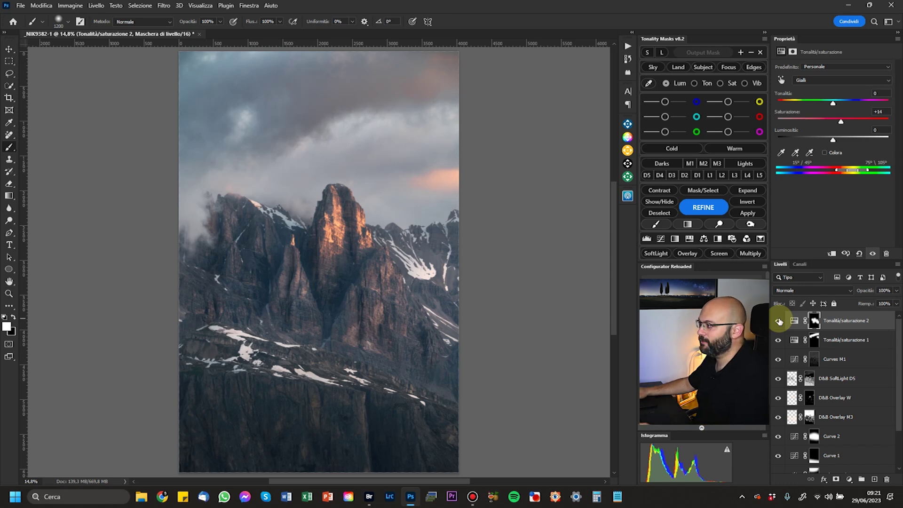
- Reduce the brush to 1000 px and add a new empty top layer in Soft Light blend mode
{"action": "key", "text": "bracketleft"}
{"action": "key", "text": "bracketleft"}
{"action": "left_click", "coordinate": [873, 480]}
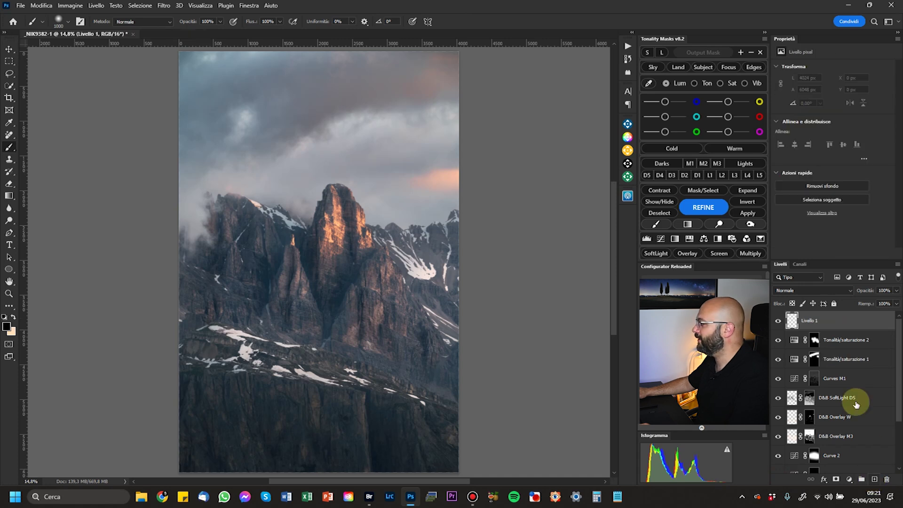
{"action": "left_click", "coordinate": [803, 291]}
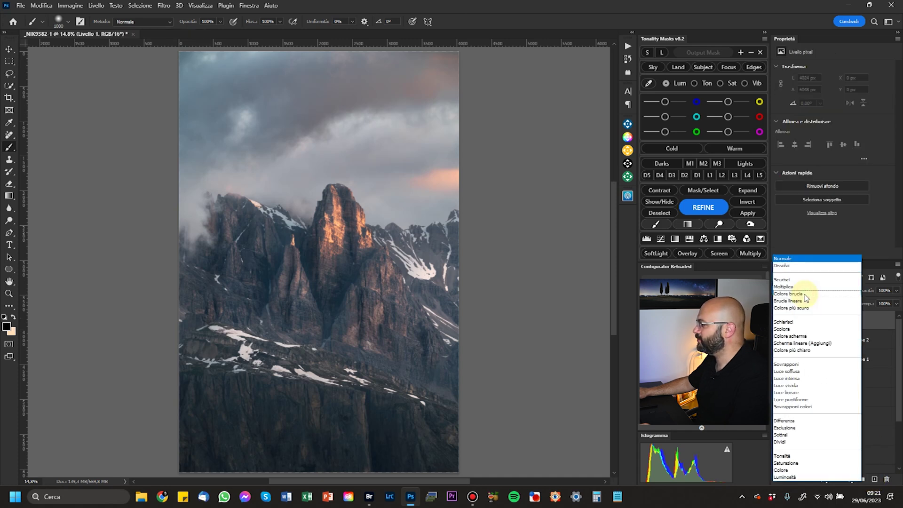
{"action": "left_click", "coordinate": [790, 371]}
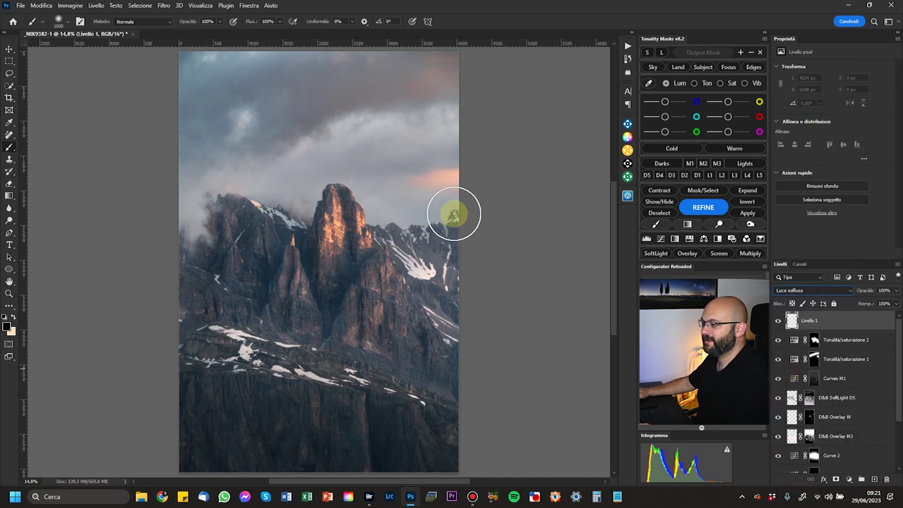
- Set the foreground colour by sampling the orange cloud glow and shifting it to a much paler warm tint
{"action": "left_click", "coordinate": [7, 327]}
{"action": "left_click", "coordinate": [446, 198]}
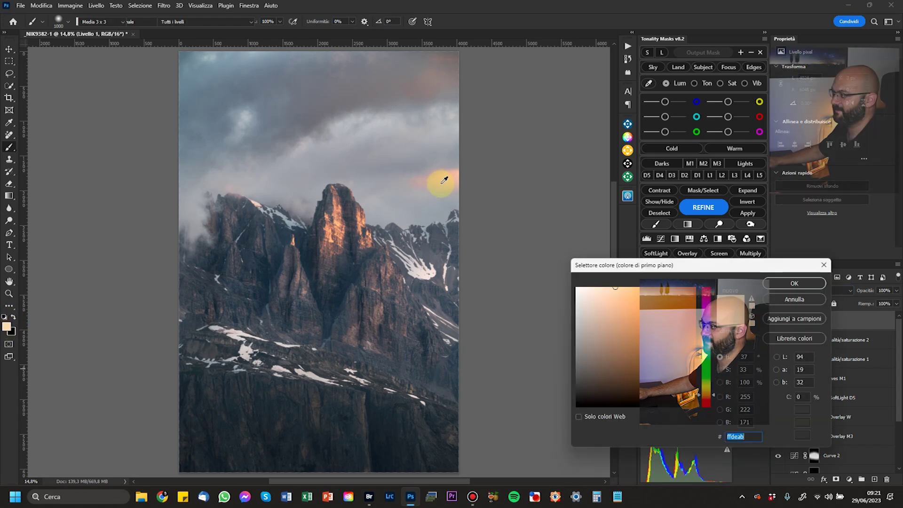
{"action": "left_click", "coordinate": [442, 179]}
{"action": "left_click_drag", "start_coordinate": [610, 332], "coordinate": [590, 287]}
{"action": "left_click_drag", "start_coordinate": [716, 396], "coordinate": [710, 395]}
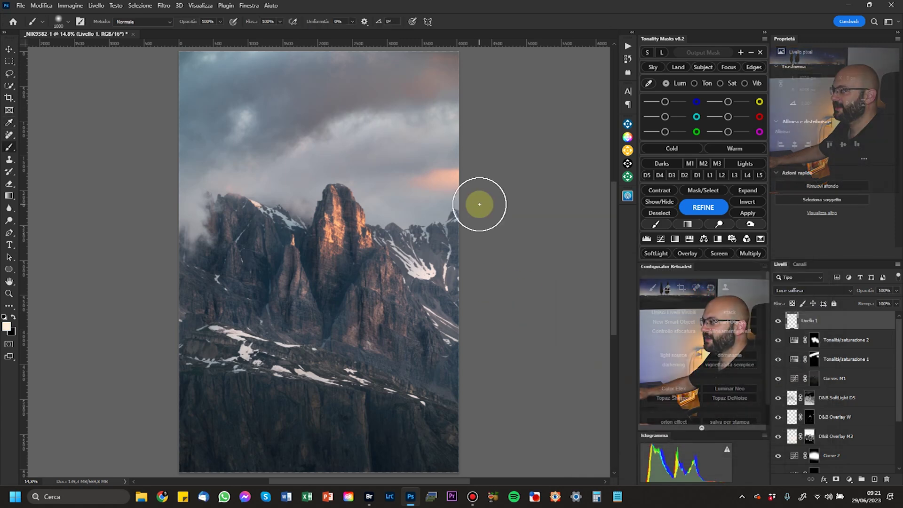
- Paint a warm glow at the photo's right edge above the ridge, enlarging the brush to 4000 px at 60% opacity
{"action": "left_click_drag", "start_coordinate": [470, 207], "coordinate": [459, 191]}
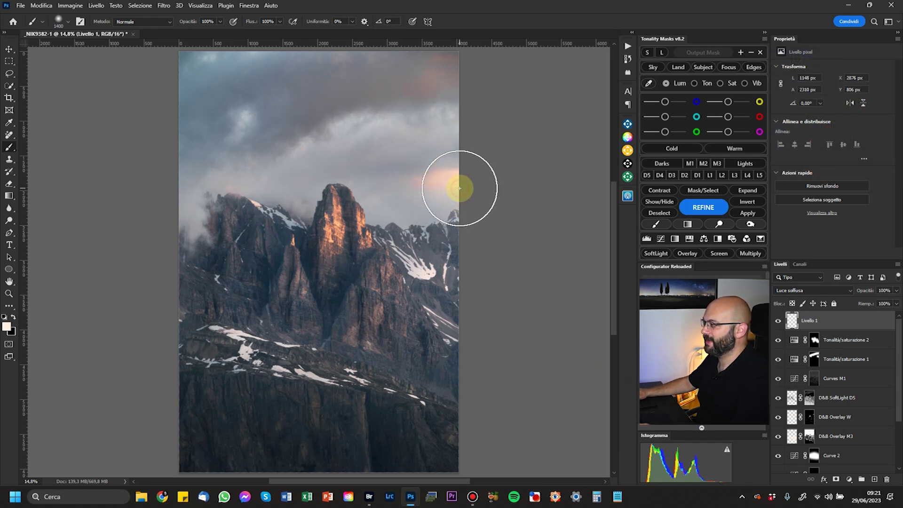
{"action": "key", "text": "6"}
{"action": "key", "text": "bracketright"}
{"action": "key", "text": "bracketright"}
{"action": "key", "text": "bracketright"}
{"action": "key", "text": "bracketright"}
{"action": "key", "text": "bracketright"}
{"action": "key", "text": "bracketright"}
{"action": "key", "text": "bracketright"}
{"action": "key", "text": "bracketright"}
{"action": "key", "text": "bracketright"}
{"action": "key", "text": "bracketright"}
{"action": "key", "text": "bracketright"}
{"action": "key", "text": "bracketright"}
{"action": "key", "text": "bracketright"}
{"action": "key", "text": "bracketright"}
{"action": "key", "text": "bracketright"}
{"action": "key", "text": "bracketright"}
{"action": "key", "text": "bracketright"}
{"action": "key", "text": "bracketright"}
{"action": "key", "text": "bracketright"}
{"action": "key", "text": "bracketright"}
{"action": "left_click", "coordinate": [460, 200]}
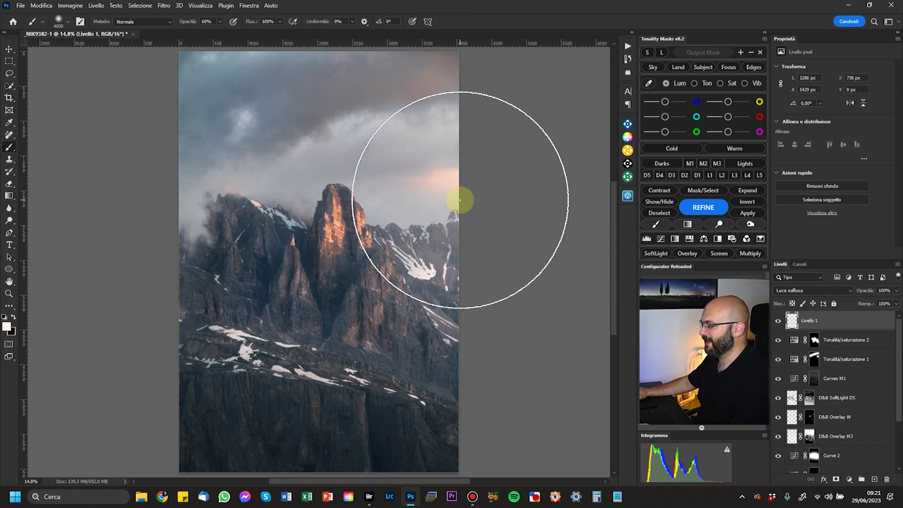
- Widen the glow over the right-hand ridge with a 5000 px brush at 30% opacity, and reduce the brush to 2200 px
{"action": "key", "text": "3"}
{"action": "key", "text": "bracketright"}
{"action": "key", "text": "bracketright"}
{"action": "key", "text": "bracketright"}
{"action": "key", "text": "bracketright"}
{"action": "key", "text": "bracketright"}
{"action": "key", "text": "bracketright"}
{"action": "key", "text": "bracketright"}
{"action": "key", "text": "bracketright"}
{"action": "key", "text": "bracketright"}
{"action": "key", "text": "bracketright"}
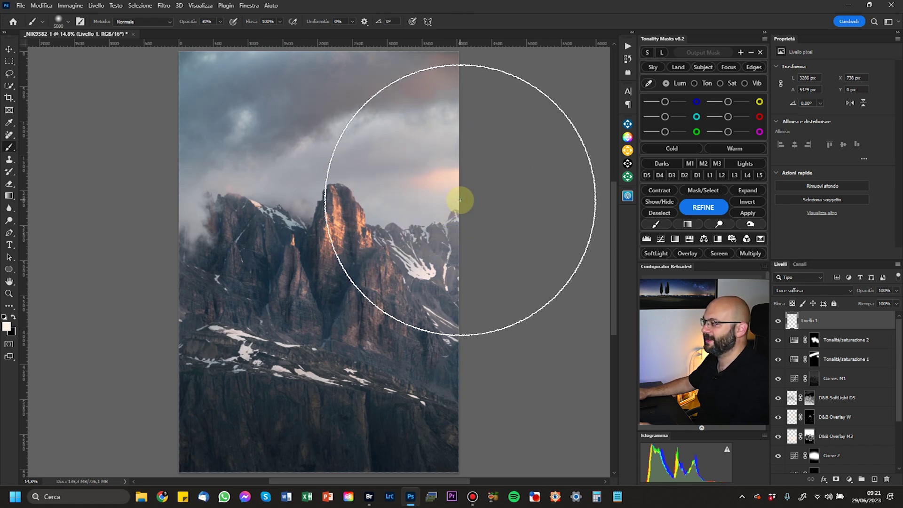
{"action": "left_click", "coordinate": [428, 239]}
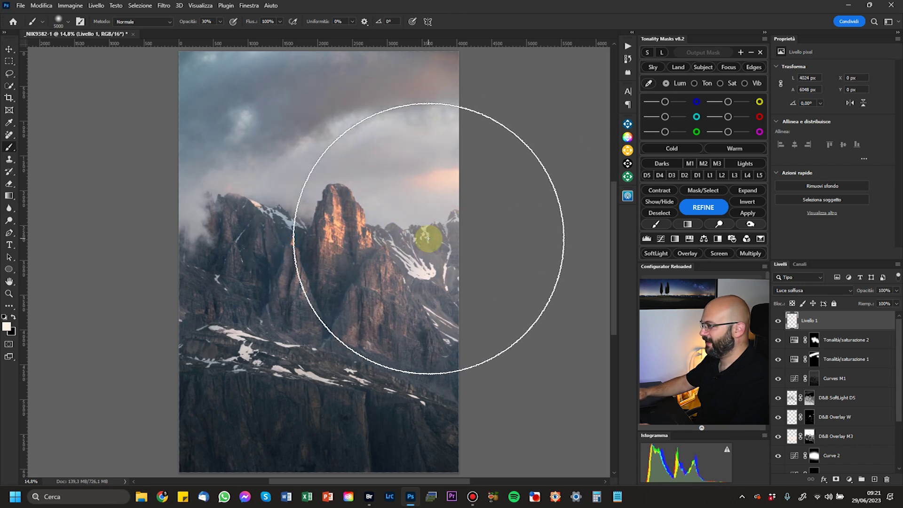
{"action": "key", "text": "bracketleft"}
{"action": "key", "text": "bracketleft"}
{"action": "key", "text": "bracketleft"}
{"action": "key", "text": "bracketleft"}
{"action": "key", "text": "bracketleft"}
{"action": "key", "text": "bracketleft"}
{"action": "key", "text": "bracketleft"}
{"action": "key", "text": "bracketleft"}
{"action": "key", "text": "bracketleft"}
{"action": "key", "text": "bracketleft"}
{"action": "key", "text": "bracketleft"}
{"action": "key", "text": "bracketleft"}
{"action": "key", "text": "bracketleft"}
{"action": "key", "text": "bracketleft"}
{"action": "key", "text": "bracketleft"}
{"action": "key", "text": "bracketleft"}
{"action": "key", "text": "bracketleft"}
{"action": "key", "text": "bracketleft"}
{"action": "key", "text": "bracketleft"}
{"action": "key", "text": "bracketleft"}
{"action": "key", "text": "bracketleft"}
{"action": "key", "text": "bracketleft"}
{"action": "key", "text": "bracketleft"}
{"action": "key", "text": "bracketleft"}
{"action": "key", "text": "bracketleft"}
{"action": "key", "text": "bracketleft"}
{"action": "key", "text": "bracketleft"}
{"action": "key", "text": "bracketleft"}
{"action": "key", "text": "bracketleft"}
{"action": "key", "text": "bracketleft"}
{"action": "key", "text": "bracketleft"}
{"action": "key", "text": "bracketleft"}
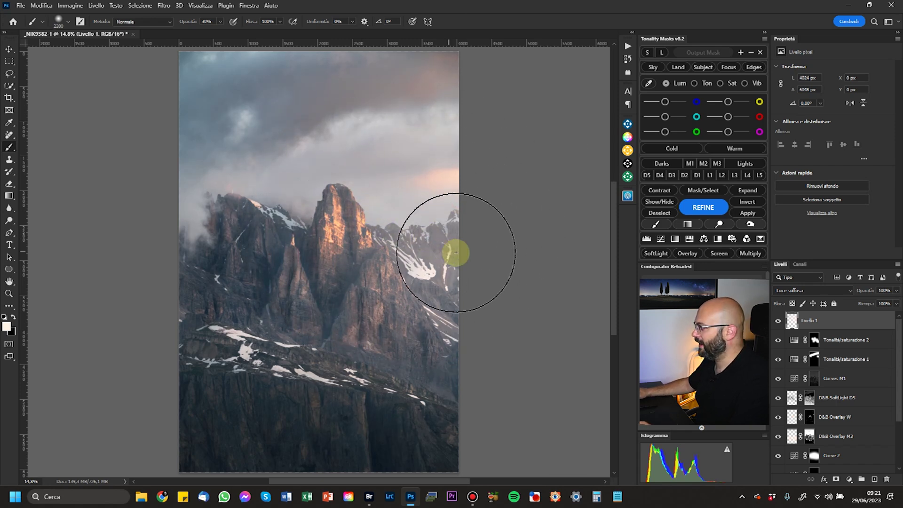
- Lower the glow layer's opacity to 35% and compare the photo with and without it
{"action": "left_click_drag", "start_coordinate": [873, 294], "coordinate": [848, 288]}
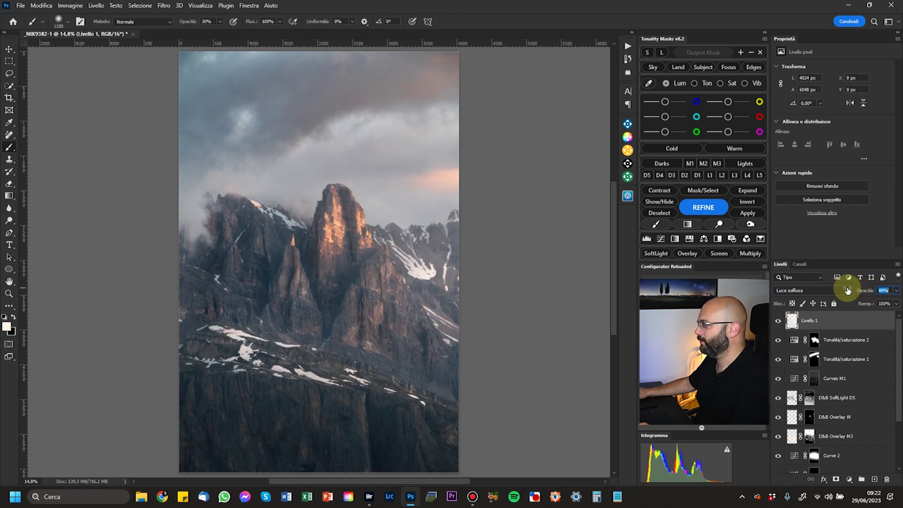
{"action": "left_click", "coordinate": [779, 321]}
{"action": "left_click", "coordinate": [779, 322]}
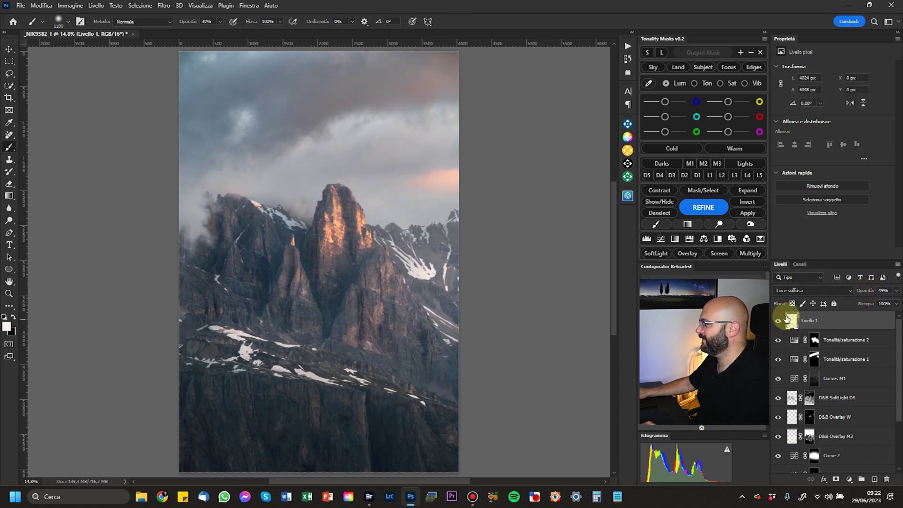
{"action": "left_click_drag", "start_coordinate": [859, 293], "coordinate": [857, 293]}
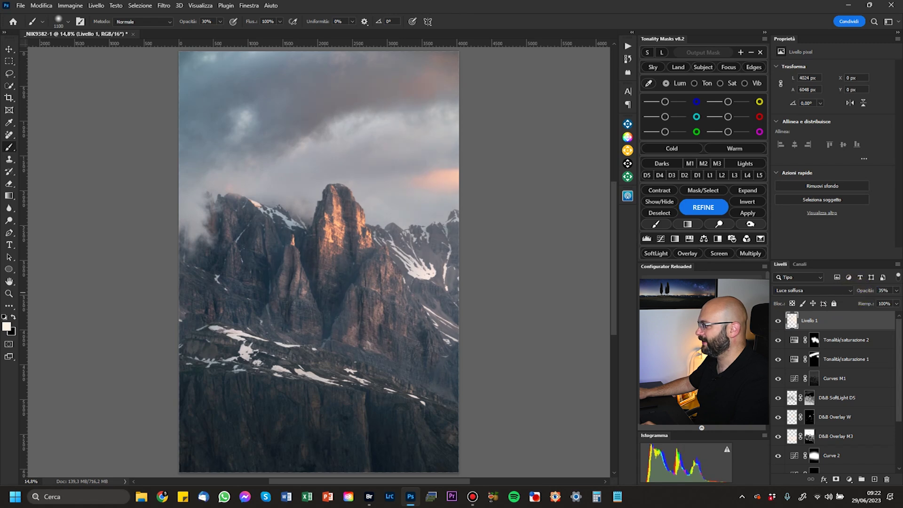
{"action": "left_click", "coordinate": [778, 322]}
{"action": "left_click", "coordinate": [778, 322]}
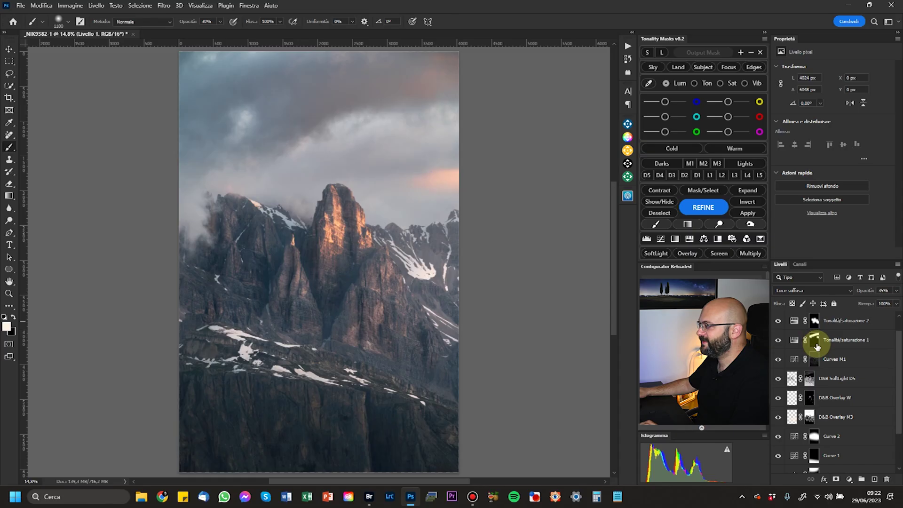
- Stamp all visible layers into a new top layer and start a High Pass filter on it, centring the preview on the rock texture
{"action": "scroll", "coordinate": [819, 348], "scroll_direction": "up", "scroll_amount": 1}
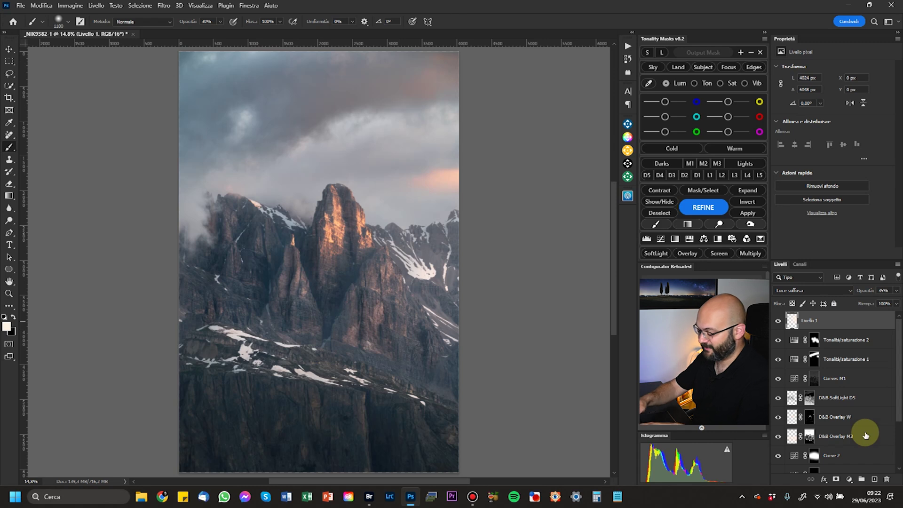
{"action": "key", "text": "ctrl+shift+alt+e"}
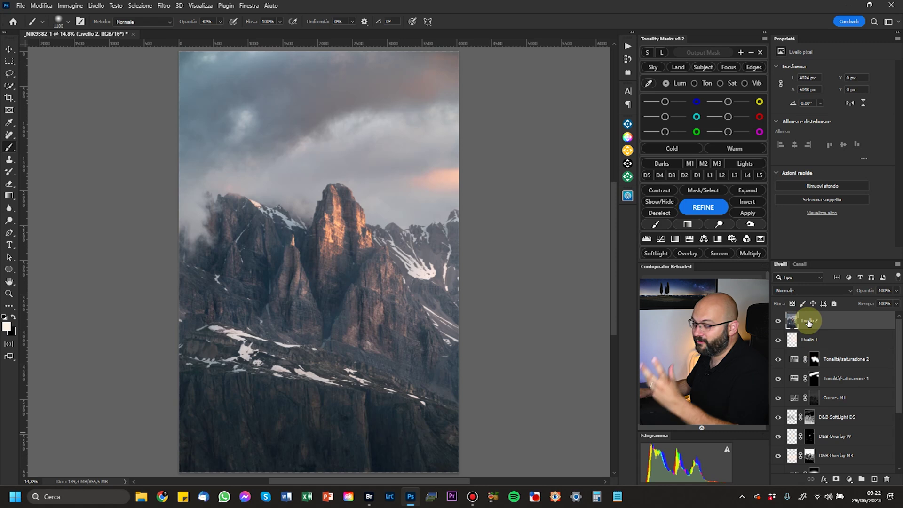
{"action": "left_click", "coordinate": [163, 5]}
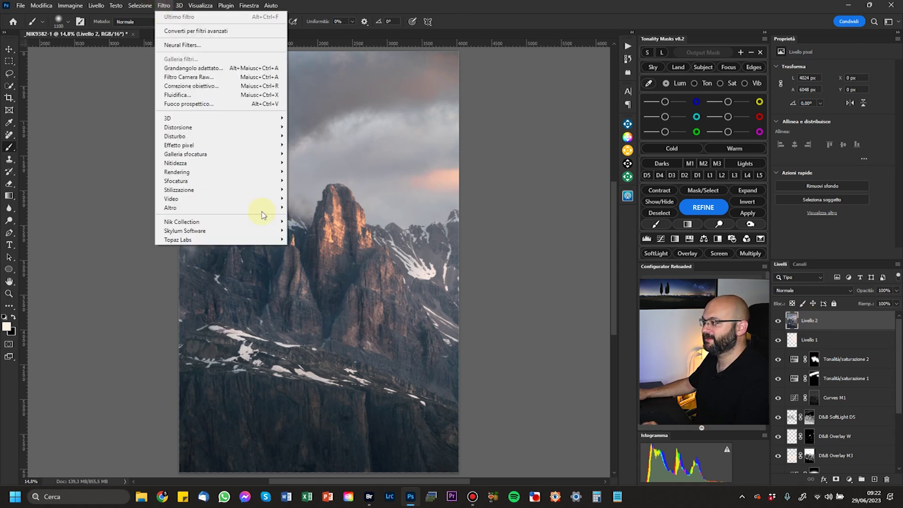
{"action": "mouse_move", "coordinate": [263, 207]}
{"action": "left_click", "coordinate": [334, 210]}
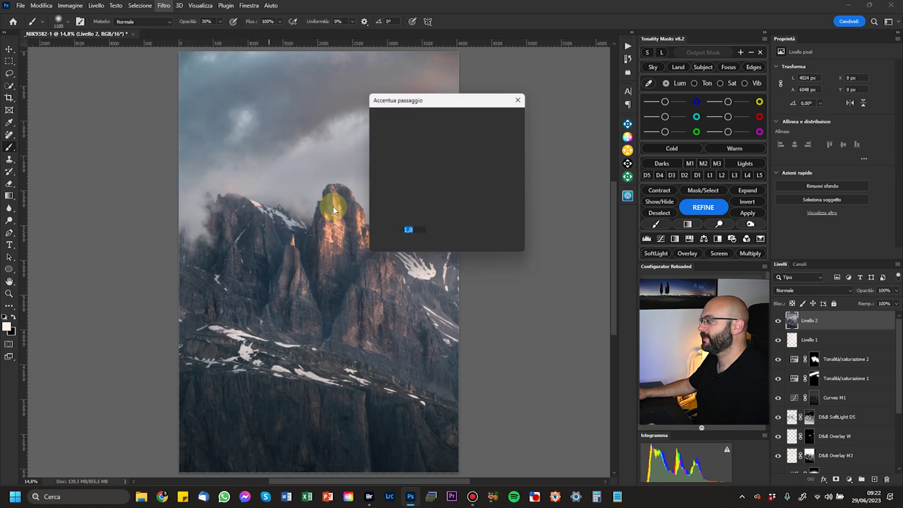
{"action": "left_click_drag", "start_coordinate": [452, 97], "coordinate": [571, 120]}
{"action": "left_click_drag", "start_coordinate": [549, 179], "coordinate": [518, 224]}
{"action": "left_click_drag", "start_coordinate": [543, 159], "coordinate": [514, 209]}
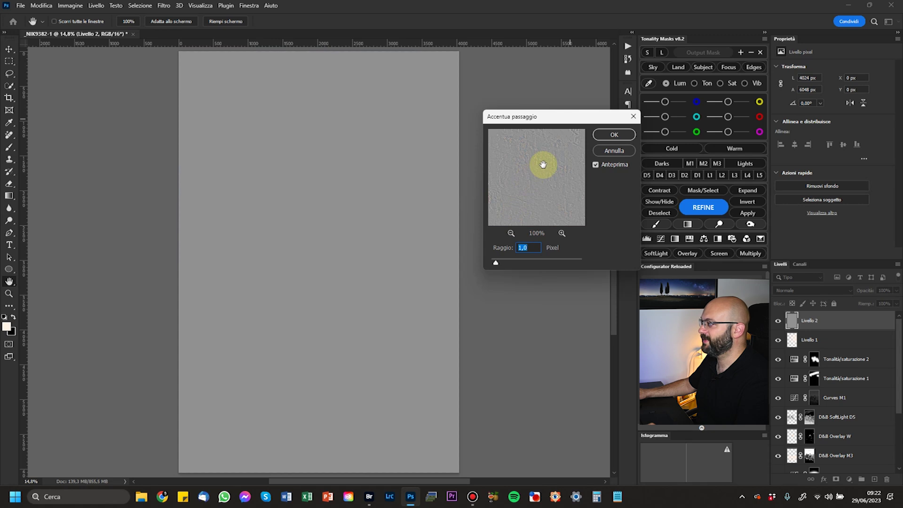
{"action": "left_click", "coordinate": [540, 165]}
{"action": "left_click", "coordinate": [548, 167]}
{"action": "left_click_drag", "start_coordinate": [550, 164], "coordinate": [549, 185]}
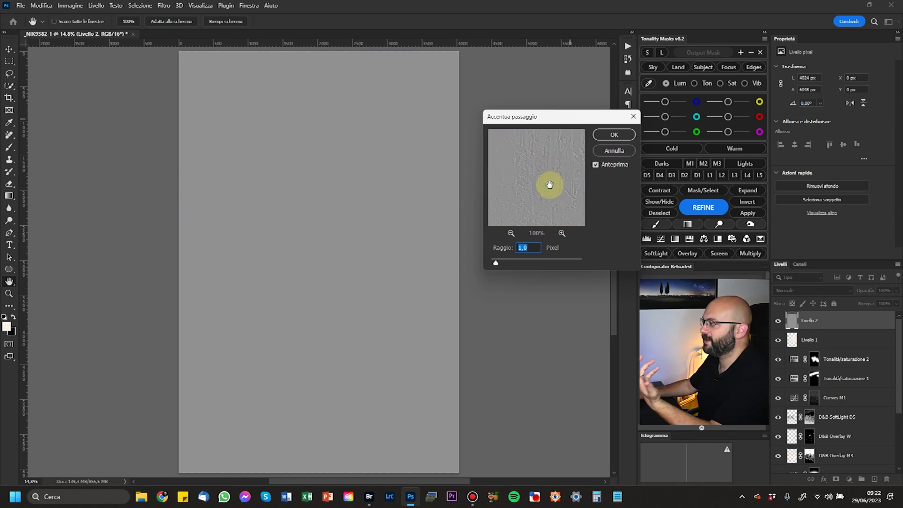
- Try a High Pass radius of 6.6 pixels, and apply the filter with a radius of 1 pixel
{"action": "left_click", "coordinate": [520, 262]}
{"action": "left_click_drag", "start_coordinate": [545, 202], "coordinate": [545, 202]}
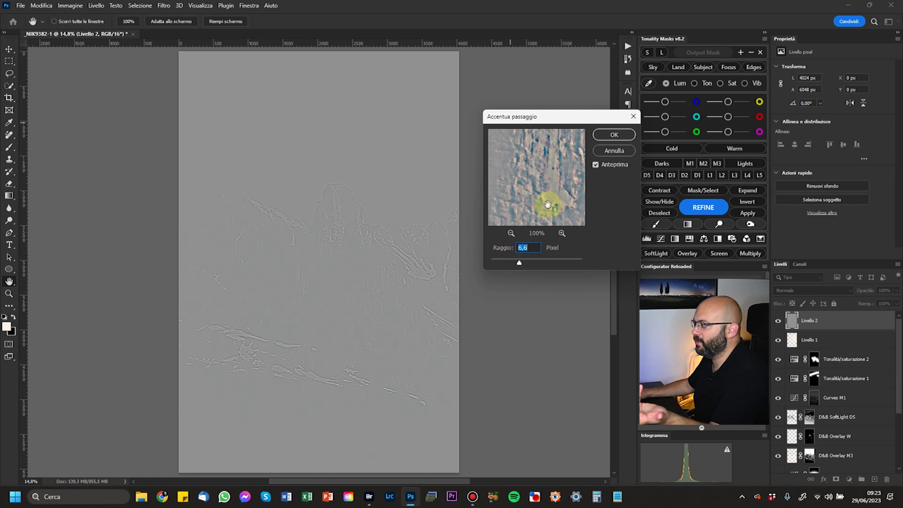
{"action": "type", "text": "1"}
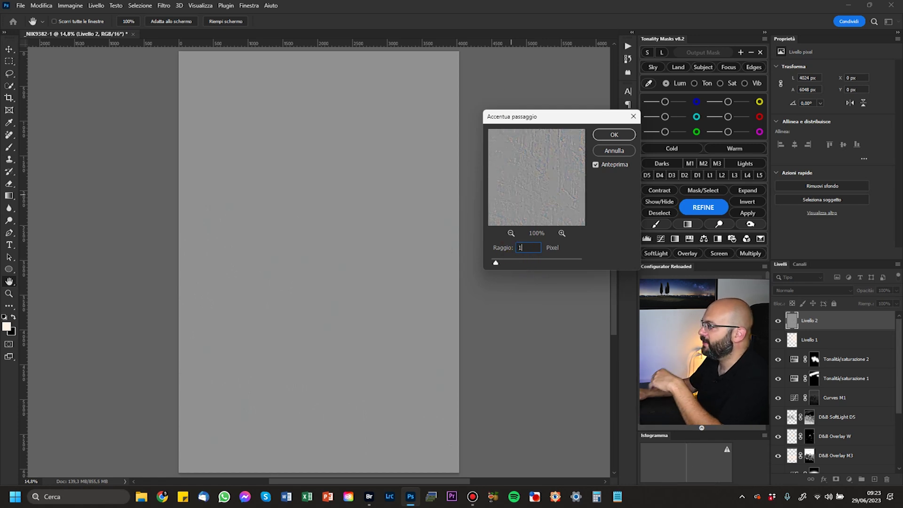
{"action": "left_click", "coordinate": [614, 135]}
{"action": "key", "text": "b"}
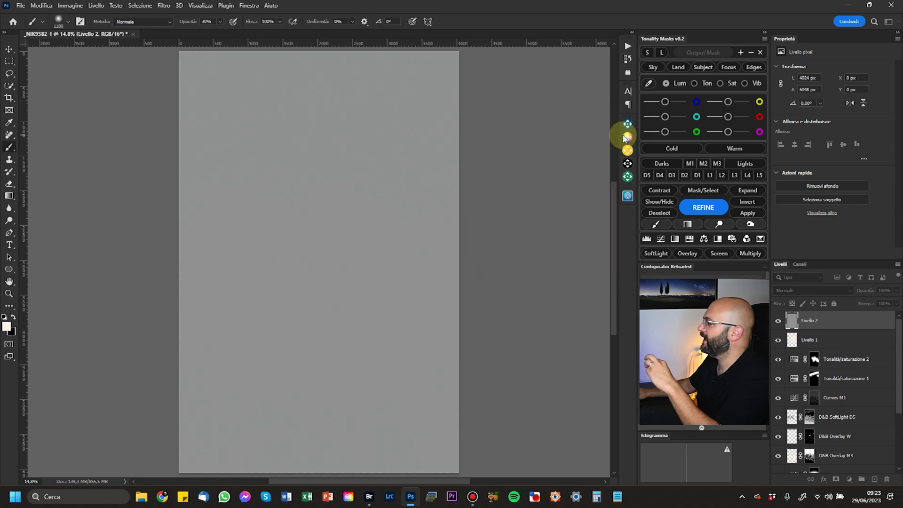
- Set the High Pass layer's blend mode to Overlay and inspect the sharpening on the sunlit peak at 100%
{"action": "left_click", "coordinate": [809, 294]}
{"action": "left_click", "coordinate": [800, 369]}
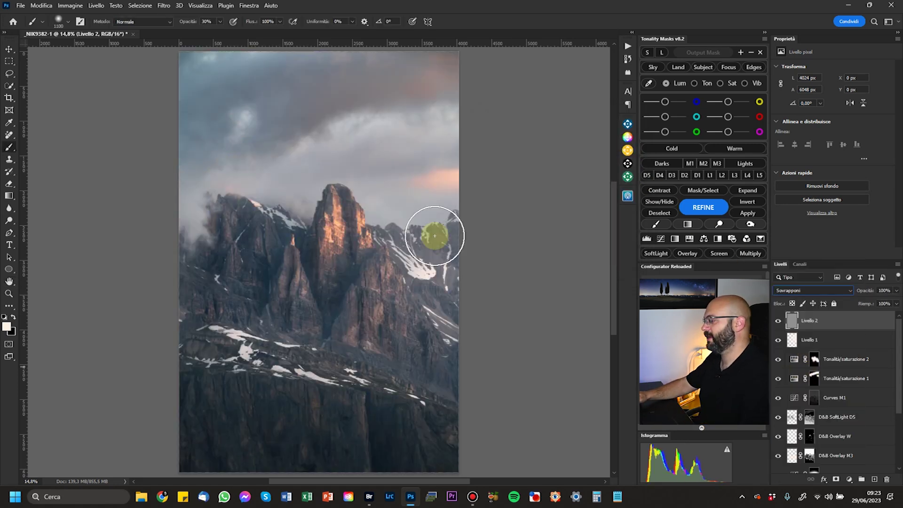
{"action": "left_click_drag", "start_coordinate": [435, 240], "coordinate": [352, 412]}
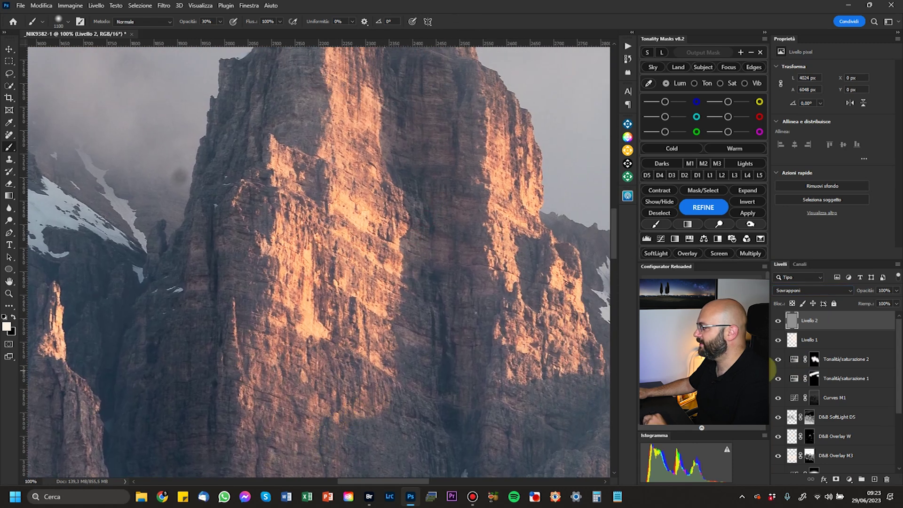
- Check the High Pass layer's effect, and erase the dark sensor spot beside the main peak on a new top layer with the Remove tool
{"action": "left_click", "coordinate": [778, 322]}
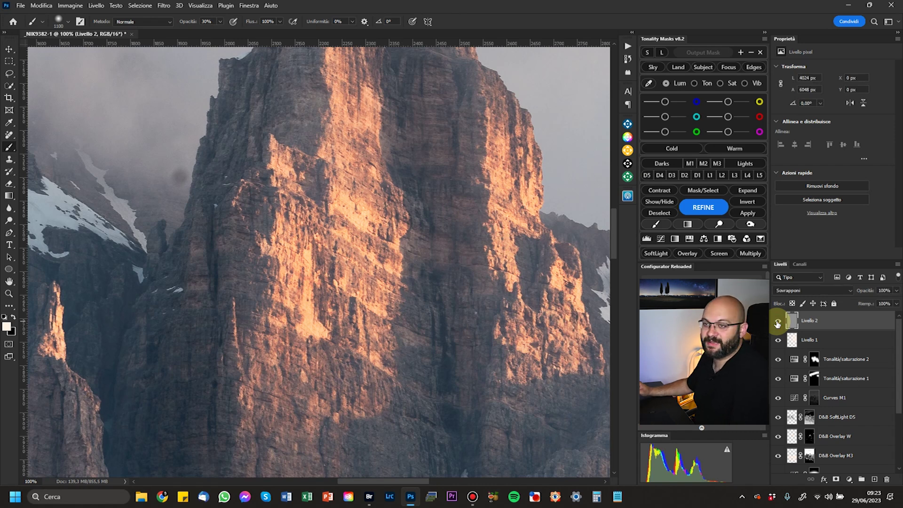
{"action": "key", "text": "ctrl+0"}
{"action": "left_click_drag", "start_coordinate": [236, 146], "coordinate": [348, 246]}
{"action": "left_click", "coordinate": [874, 479]}
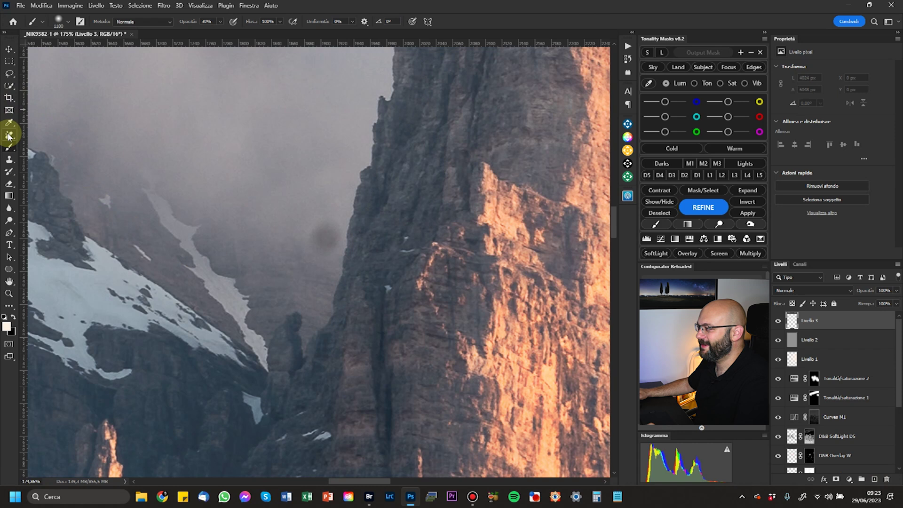
{"action": "left_click", "coordinate": [8, 135]}
{"action": "mouse_move", "coordinate": [317, 223]}
{"action": "left_mouse_down"}
{"action": "mouse_move", "coordinate": [316, 250]}
{"action": "mouse_move", "coordinate": [327, 244]}
{"action": "mouse_move", "coordinate": [327, 226]}
{"action": "mouse_move", "coordinate": [327, 248]}
{"action": "left_mouse_up"}
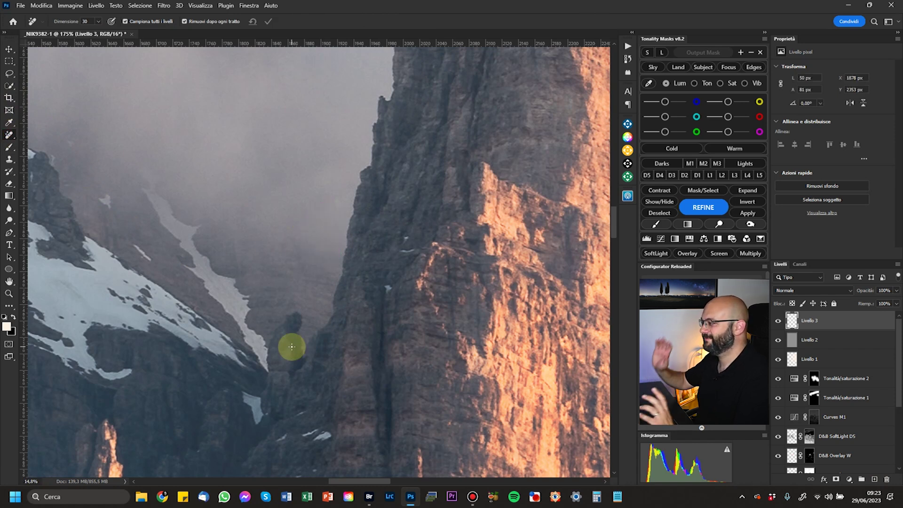
- Compare the whole finished photo with the original _NIK9382 layer alone, and restore the visibility of all layers
{"action": "key", "text": "ctrl+0"}
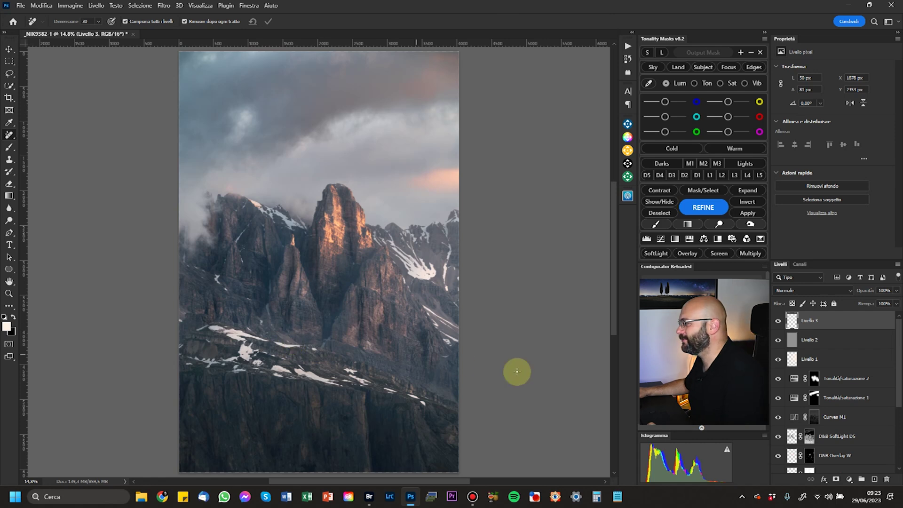
{"action": "scroll", "coordinate": [826, 359], "scroll_direction": "down", "scroll_amount": 5}
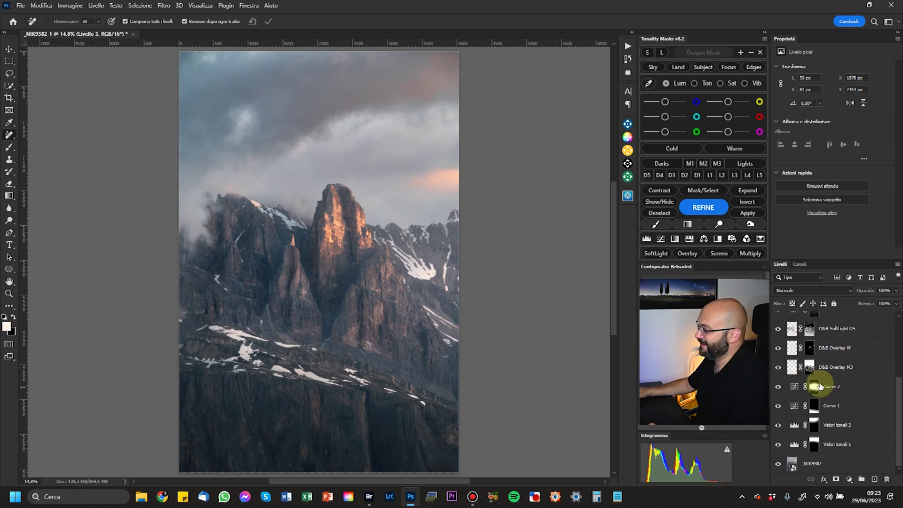
{"action": "left_click", "coordinate": [779, 465], "text": "alt"}
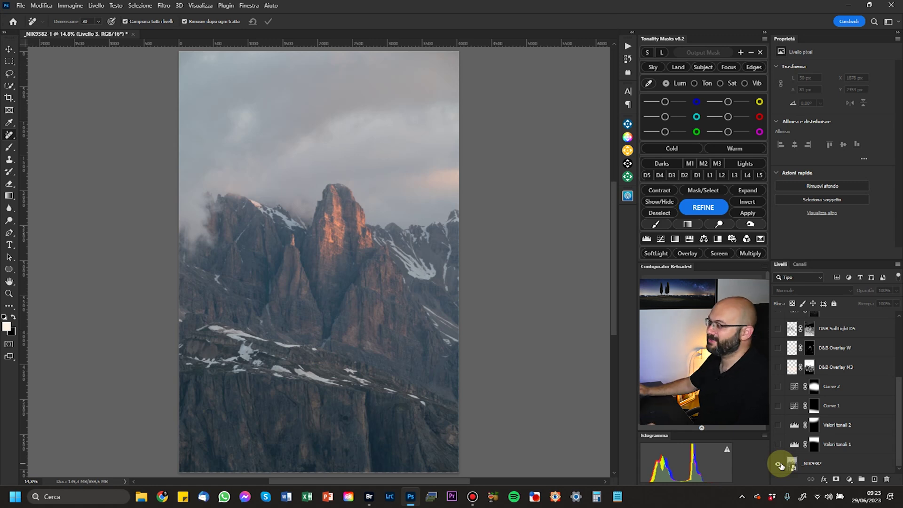
{"action": "left_click", "coordinate": [779, 466], "text": "alt"}
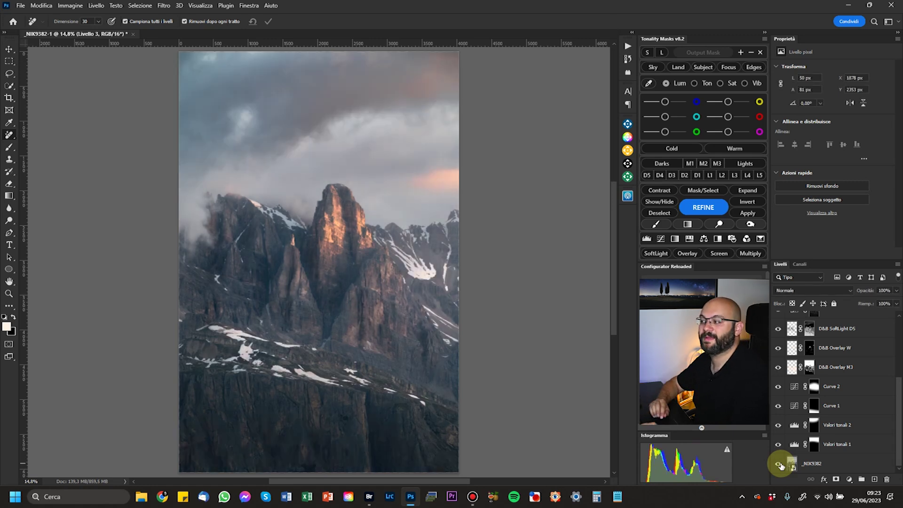